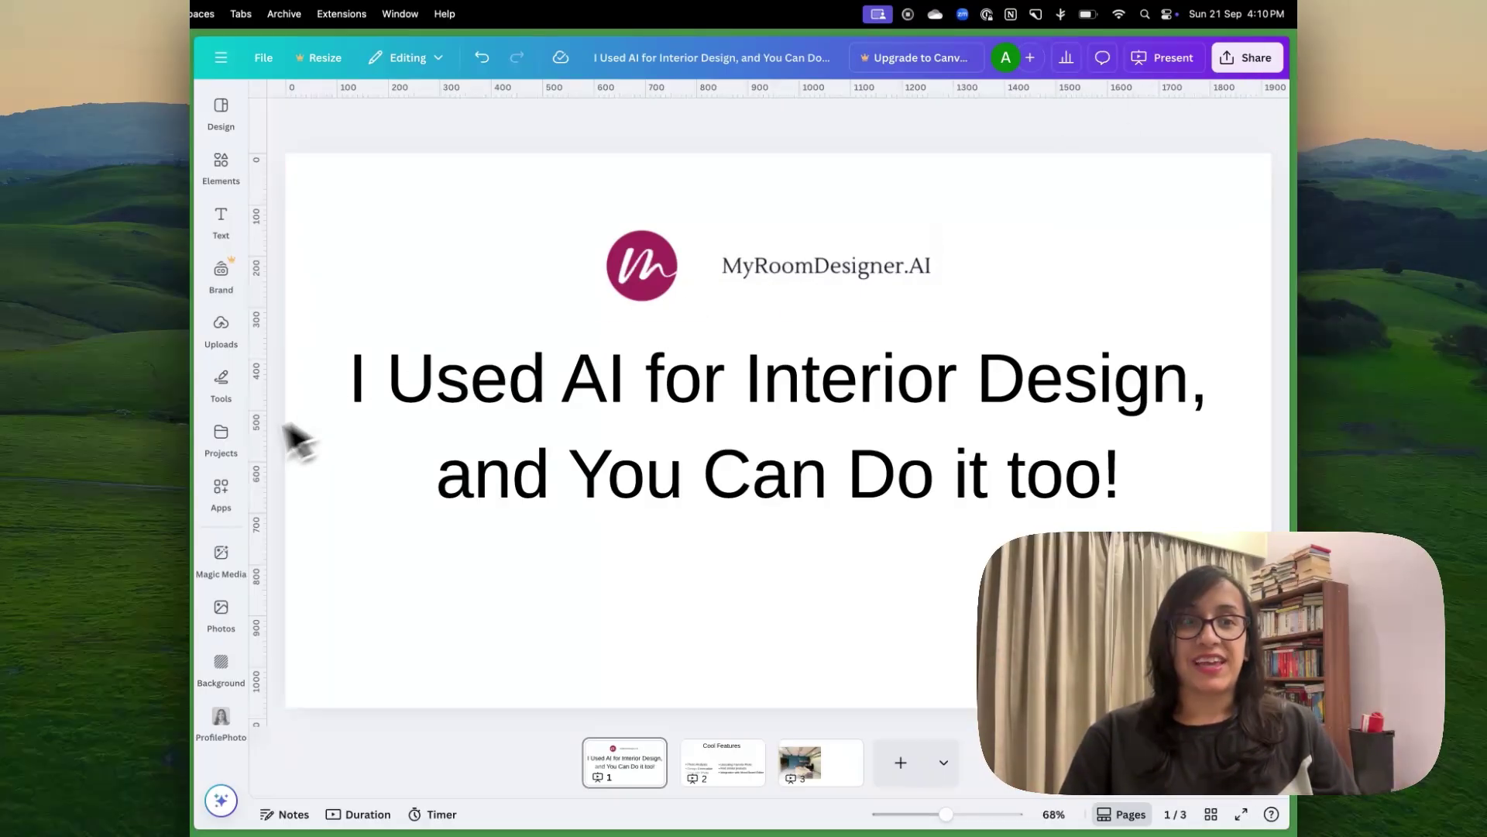
key(ctrl+Tab)
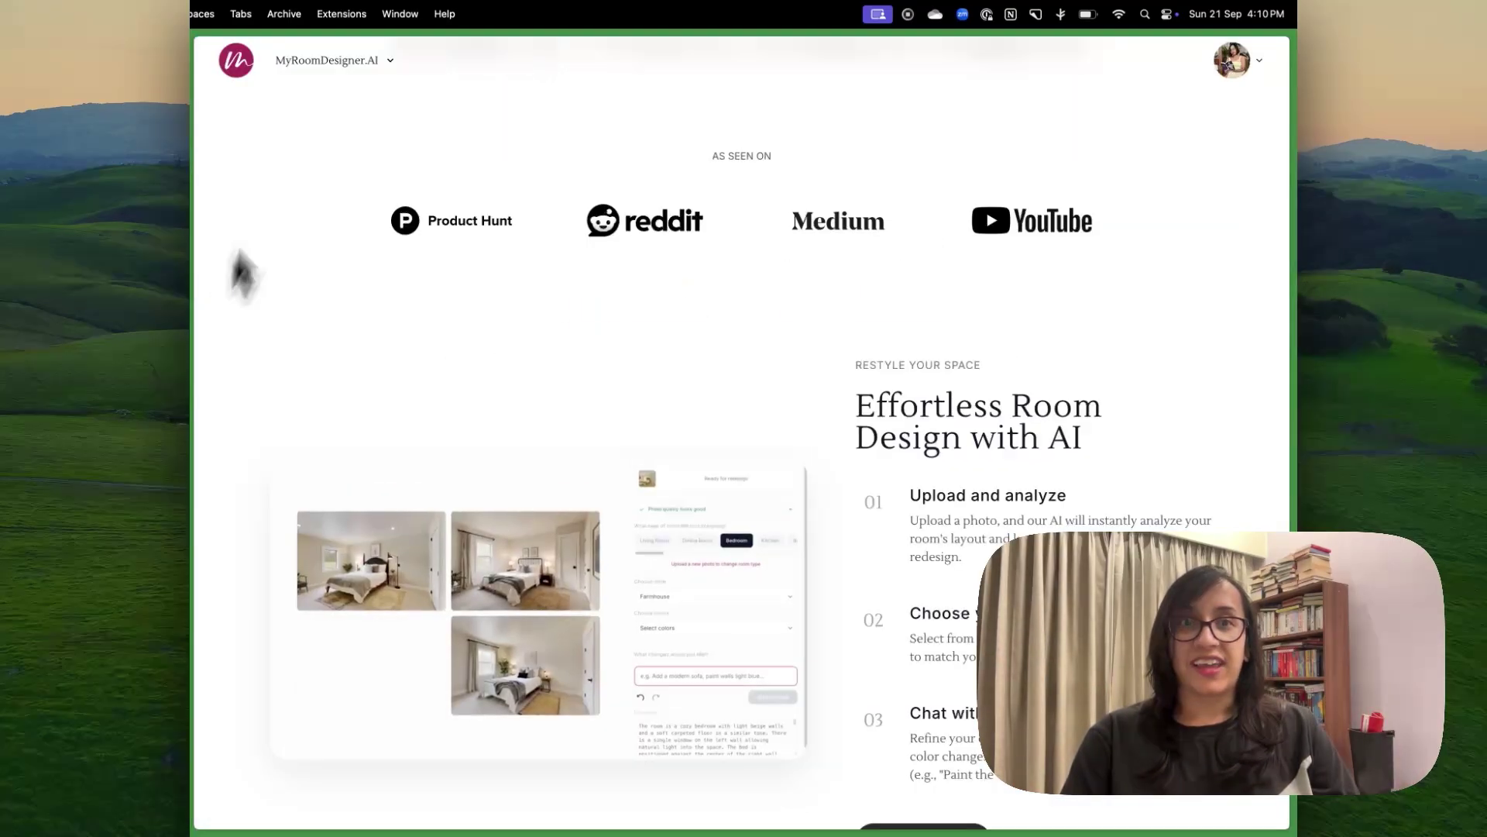
scroll(403, 128, up, 10)
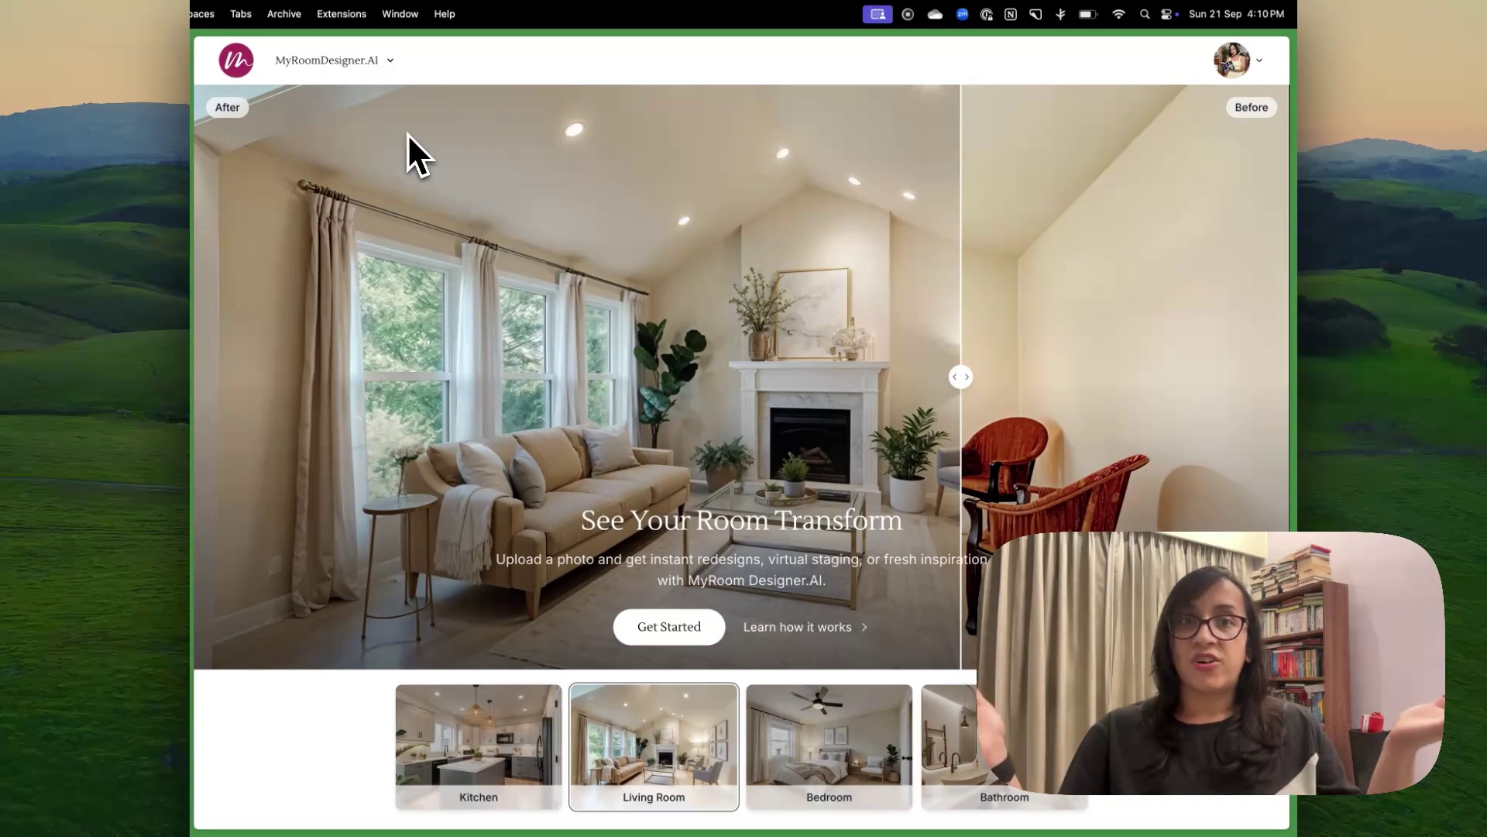
scroll(407, 133, down, 3)
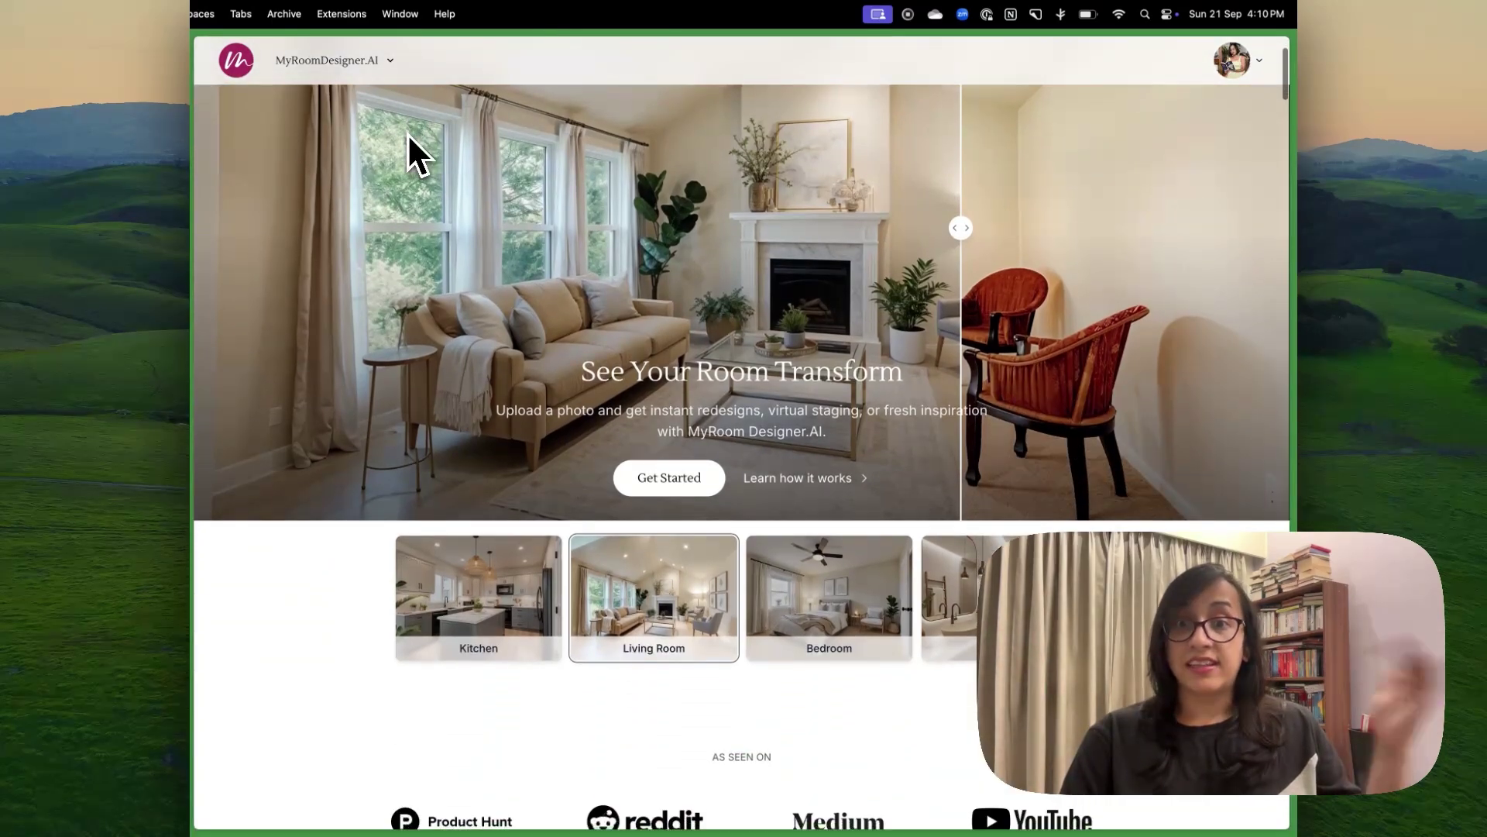
scroll(408, 135, down, 4)
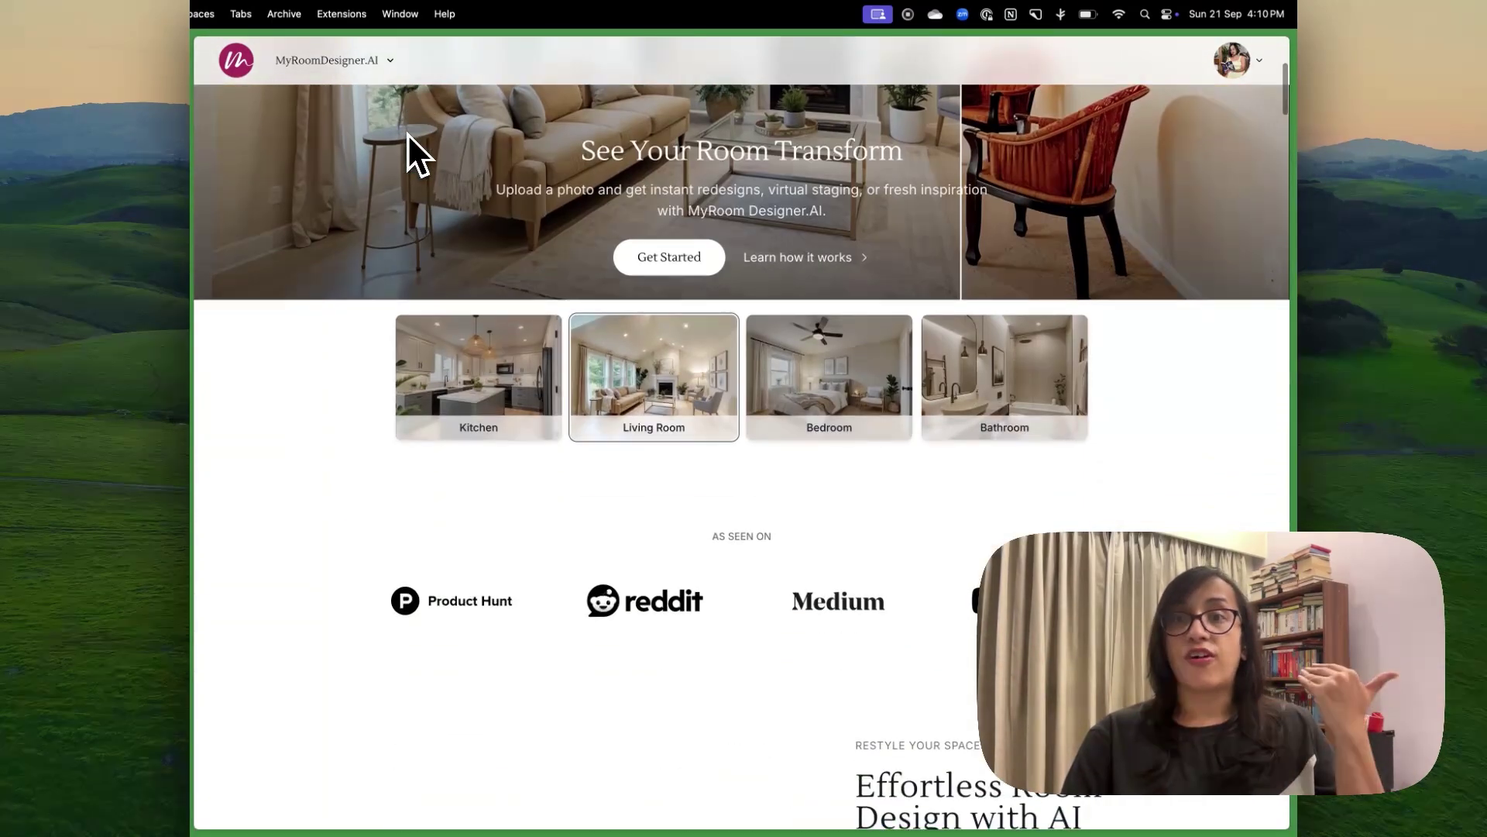
scroll(407, 133, down, 4)
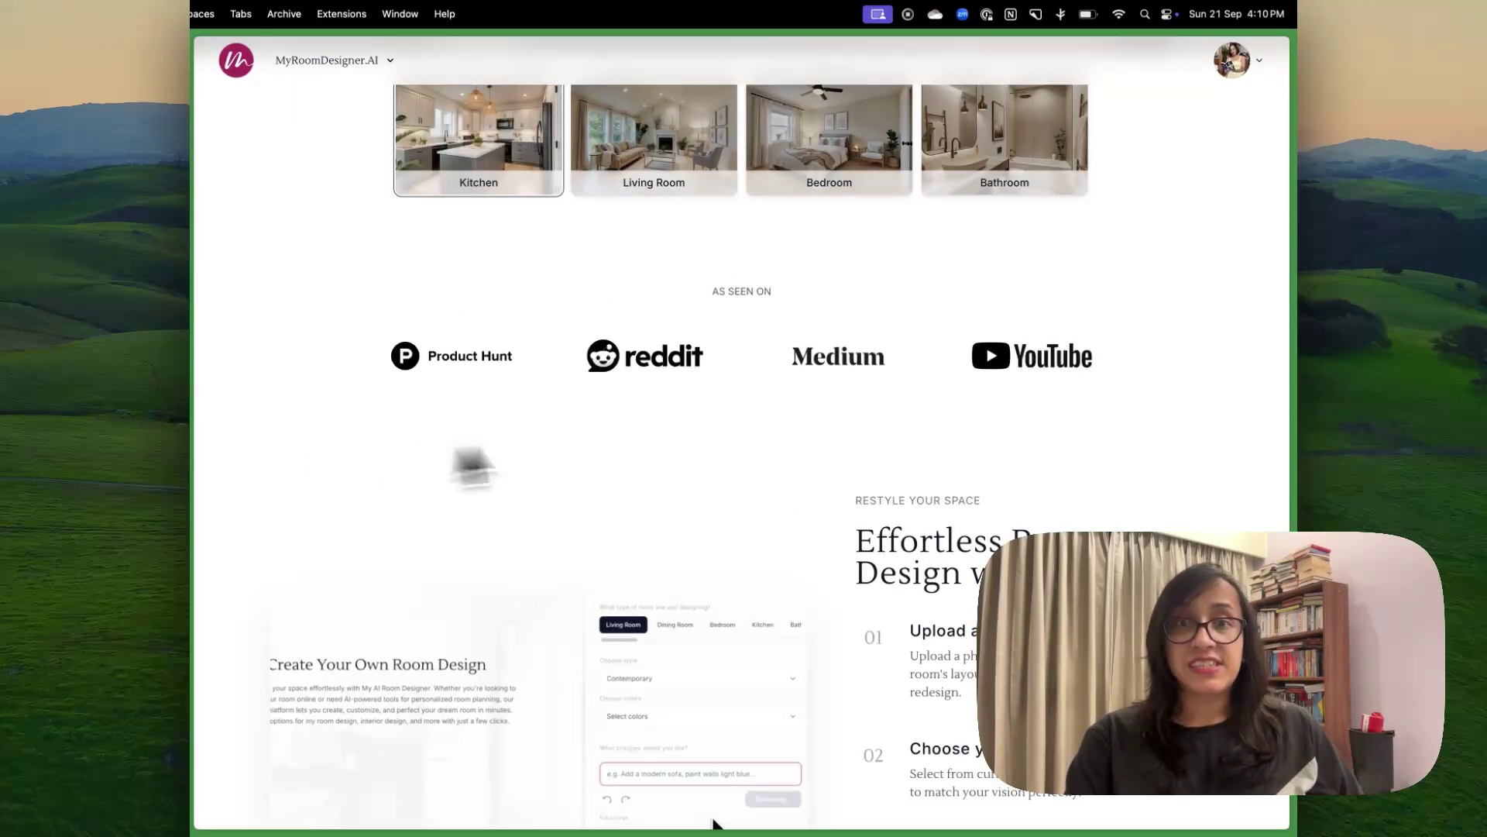
- From the profile menu, open Design room in Restyling mode and pick Bedroom as the room type
scroll(629, 429, up, 10)
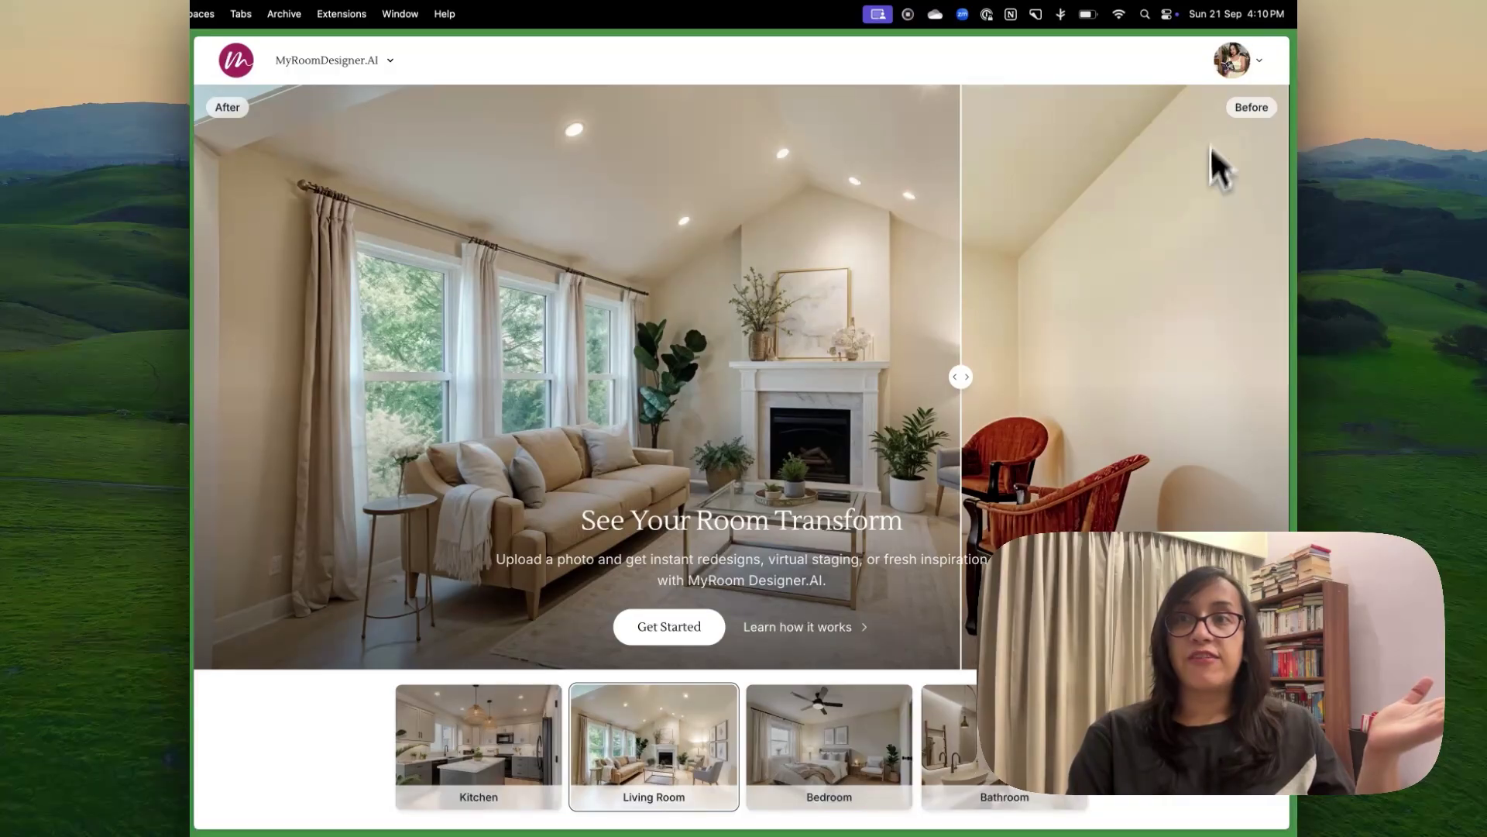
click(1233, 69)
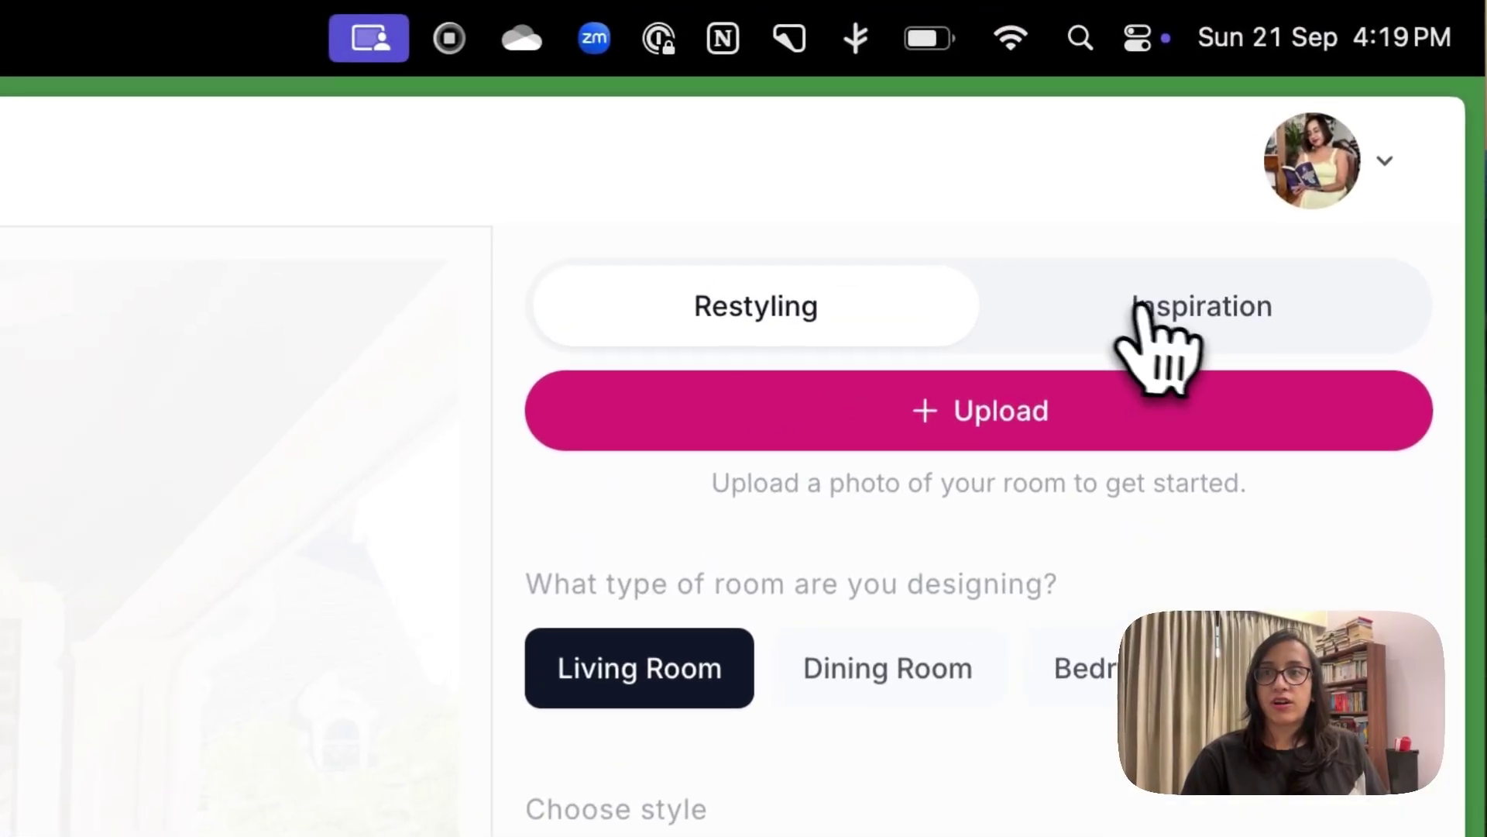
click(1139, 309)
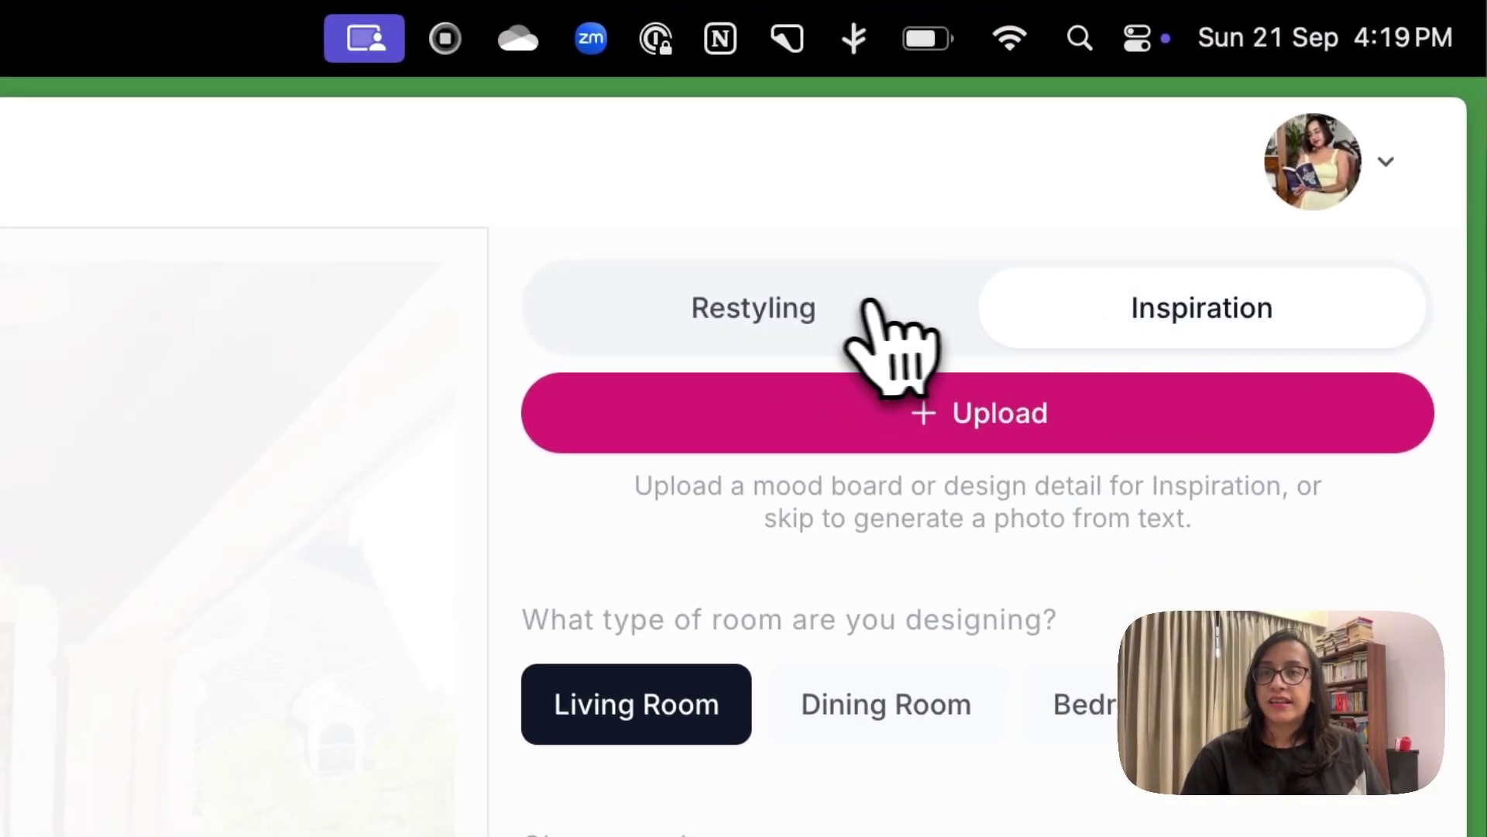
click(848, 304)
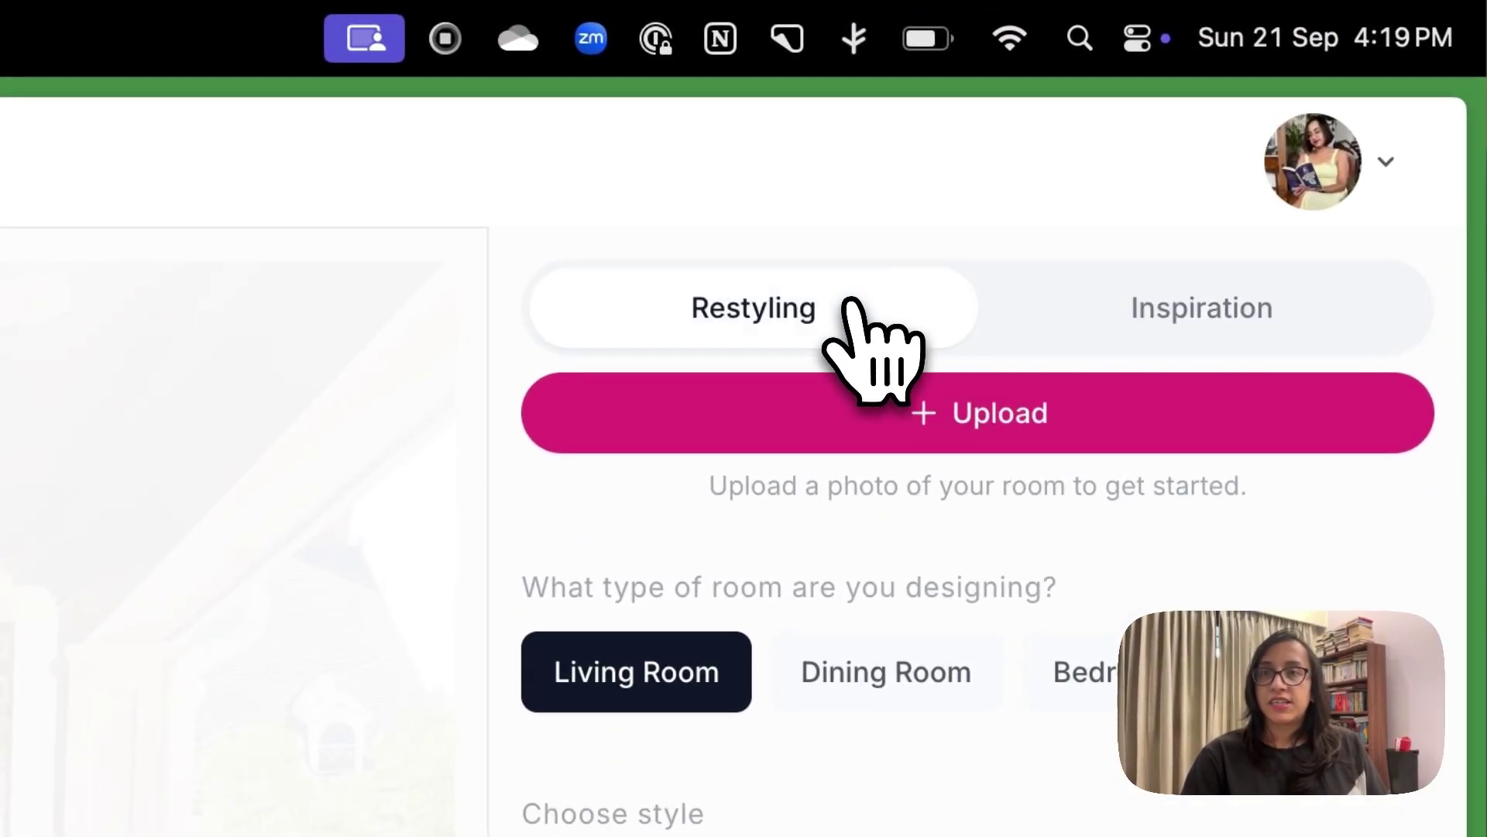
click(1095, 671)
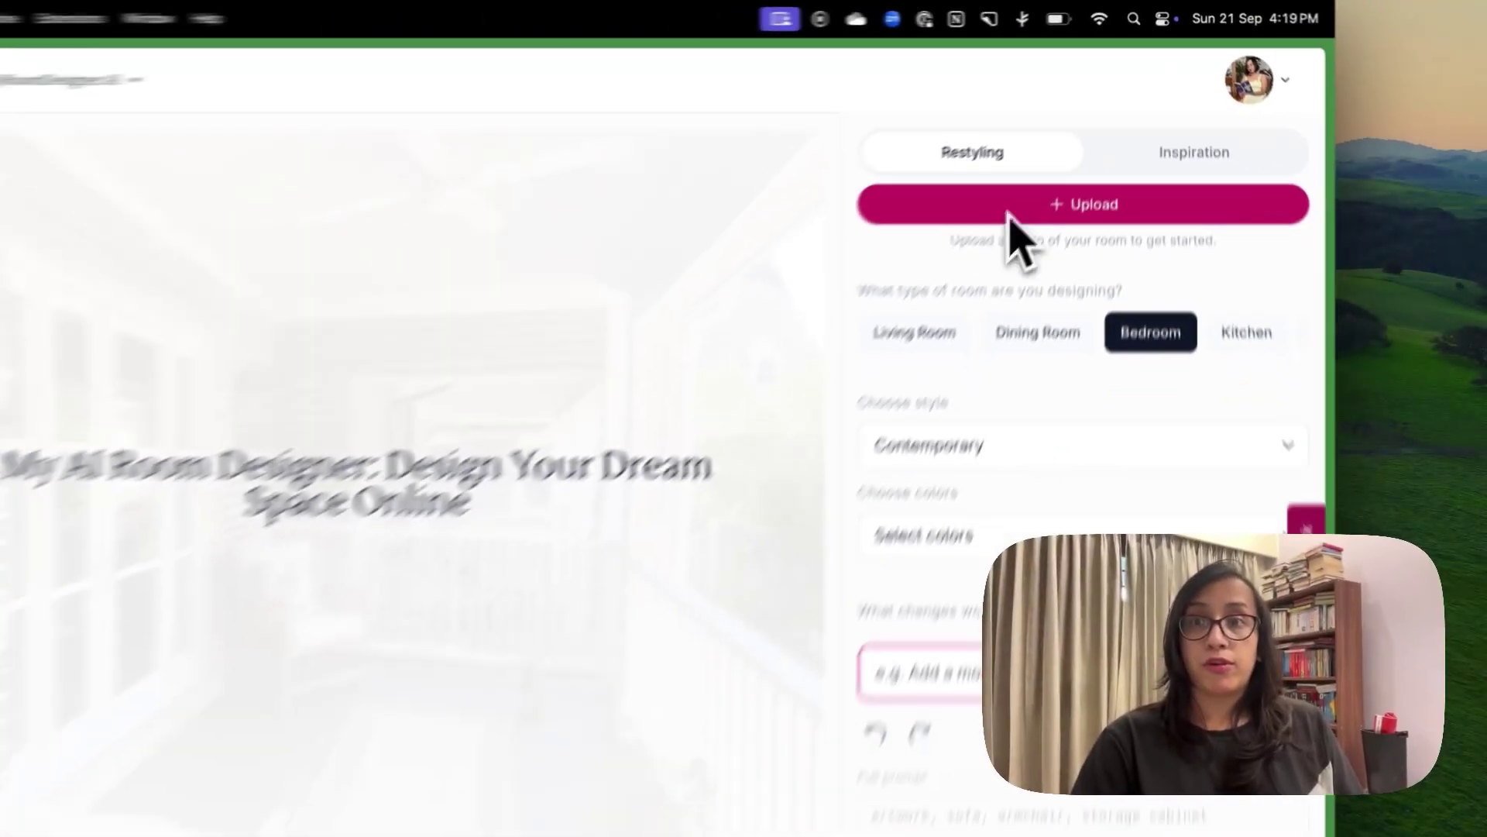
- Upload the bedroom.webp photo of the room
click(1010, 215)
click(398, 457)
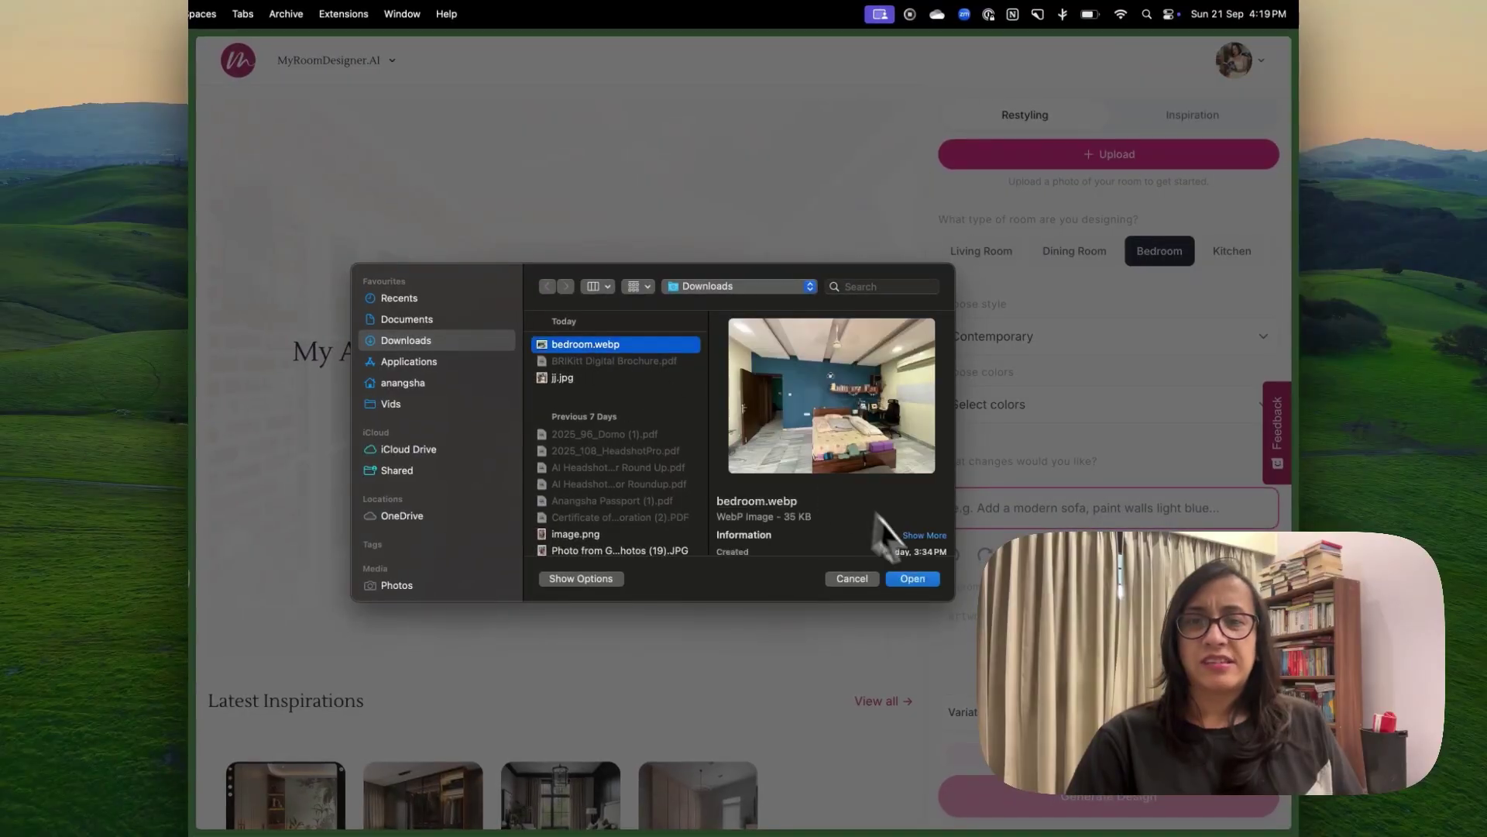
click(924, 581)
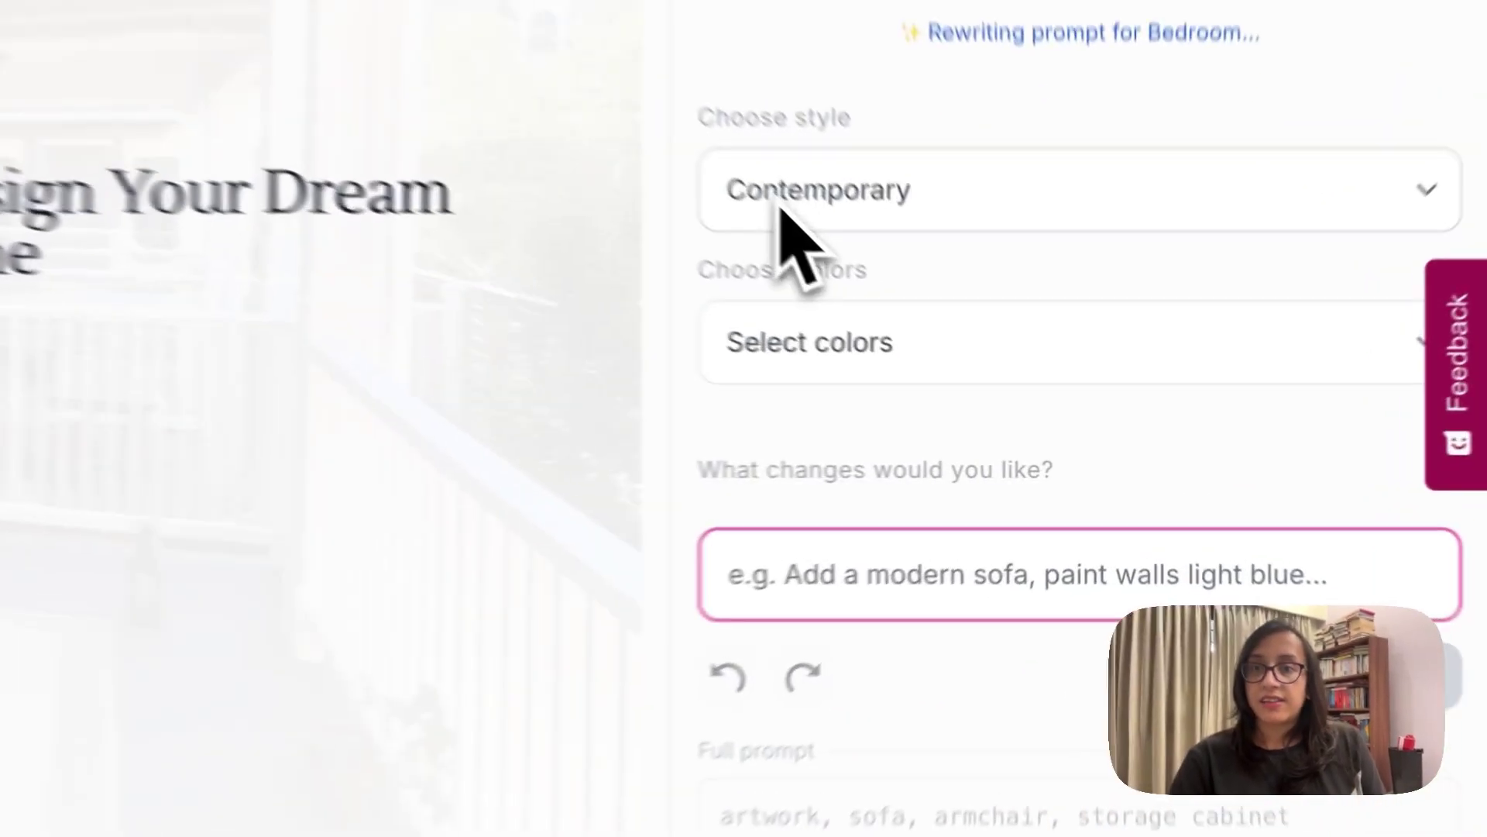
- Choose the Bohemian style and the 'Neutrals: White, Beige, Light Brown' colour palette
click(975, 374)
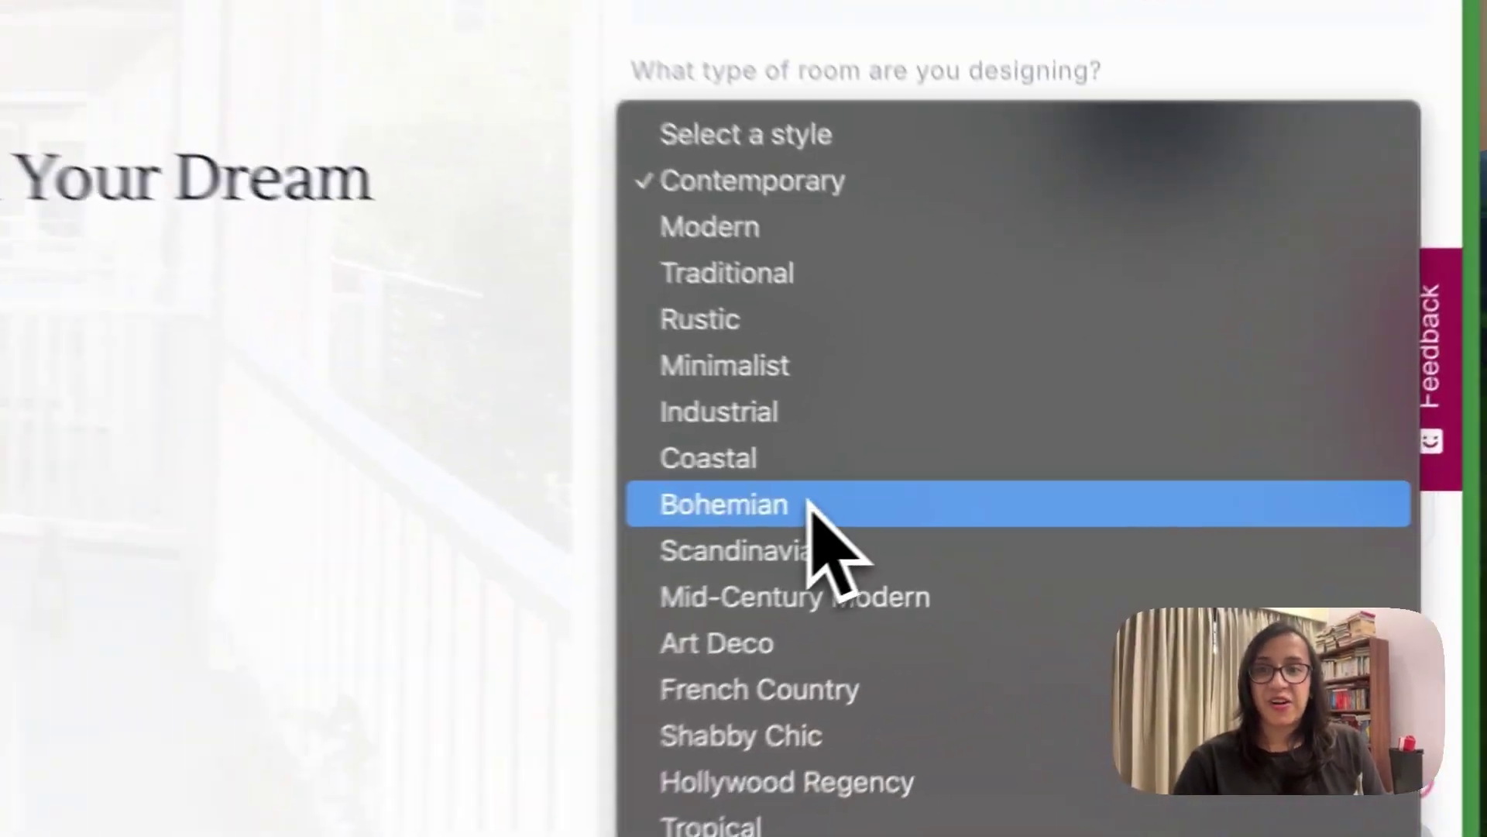
click(999, 476)
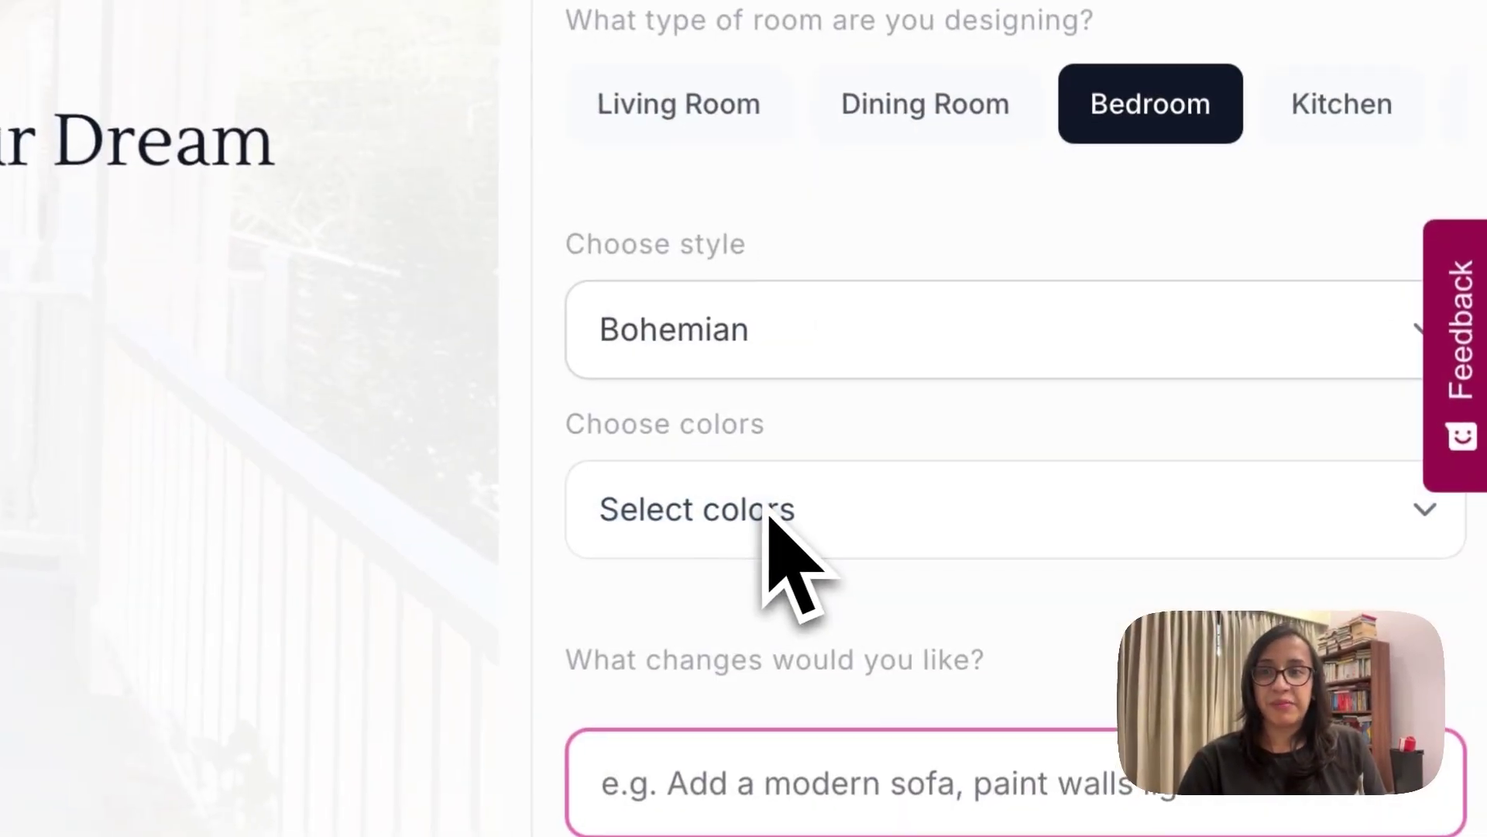
scroll(767, 527, down, 3)
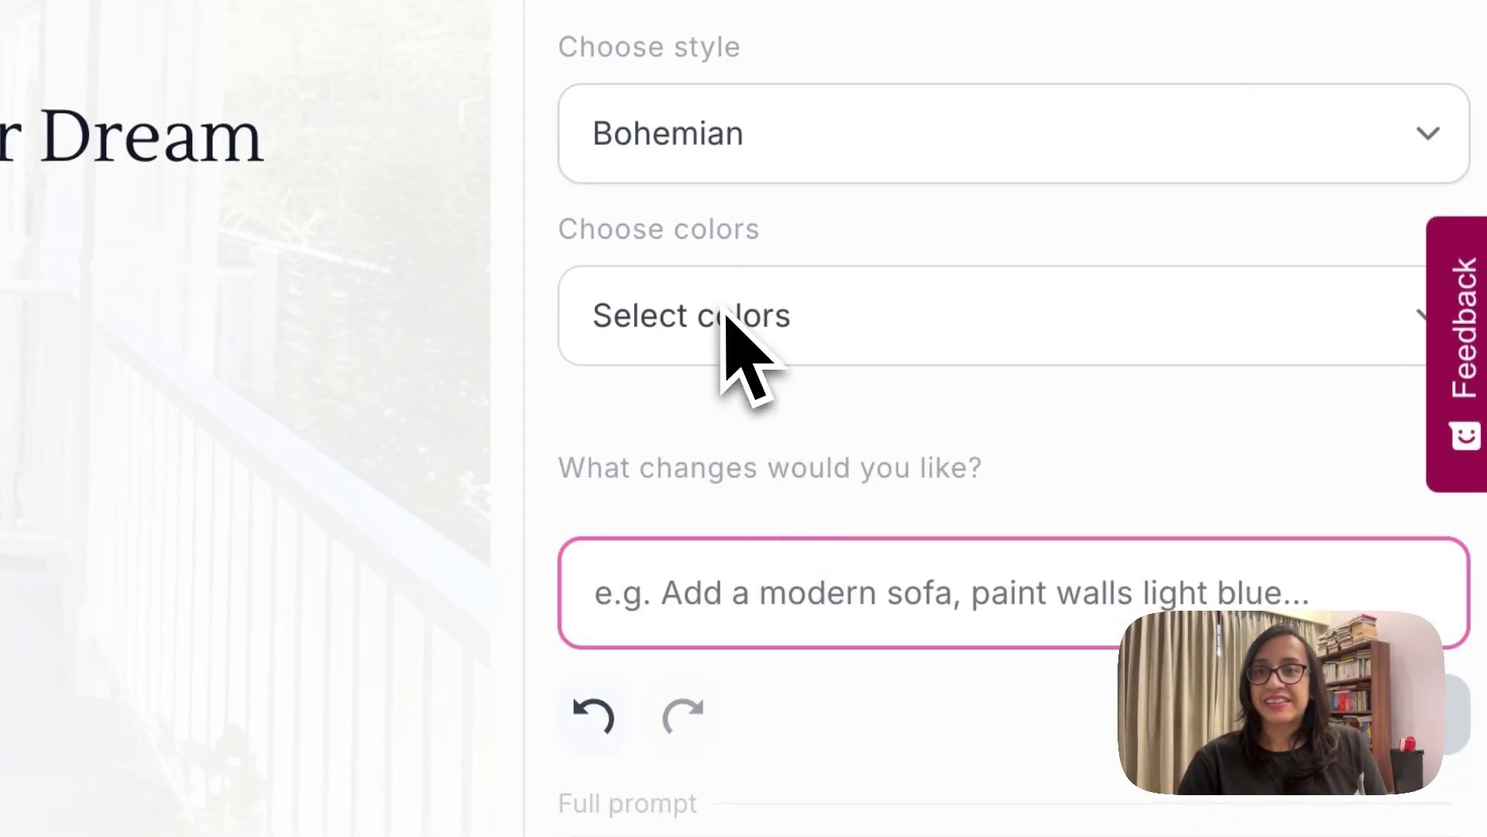
click(728, 318)
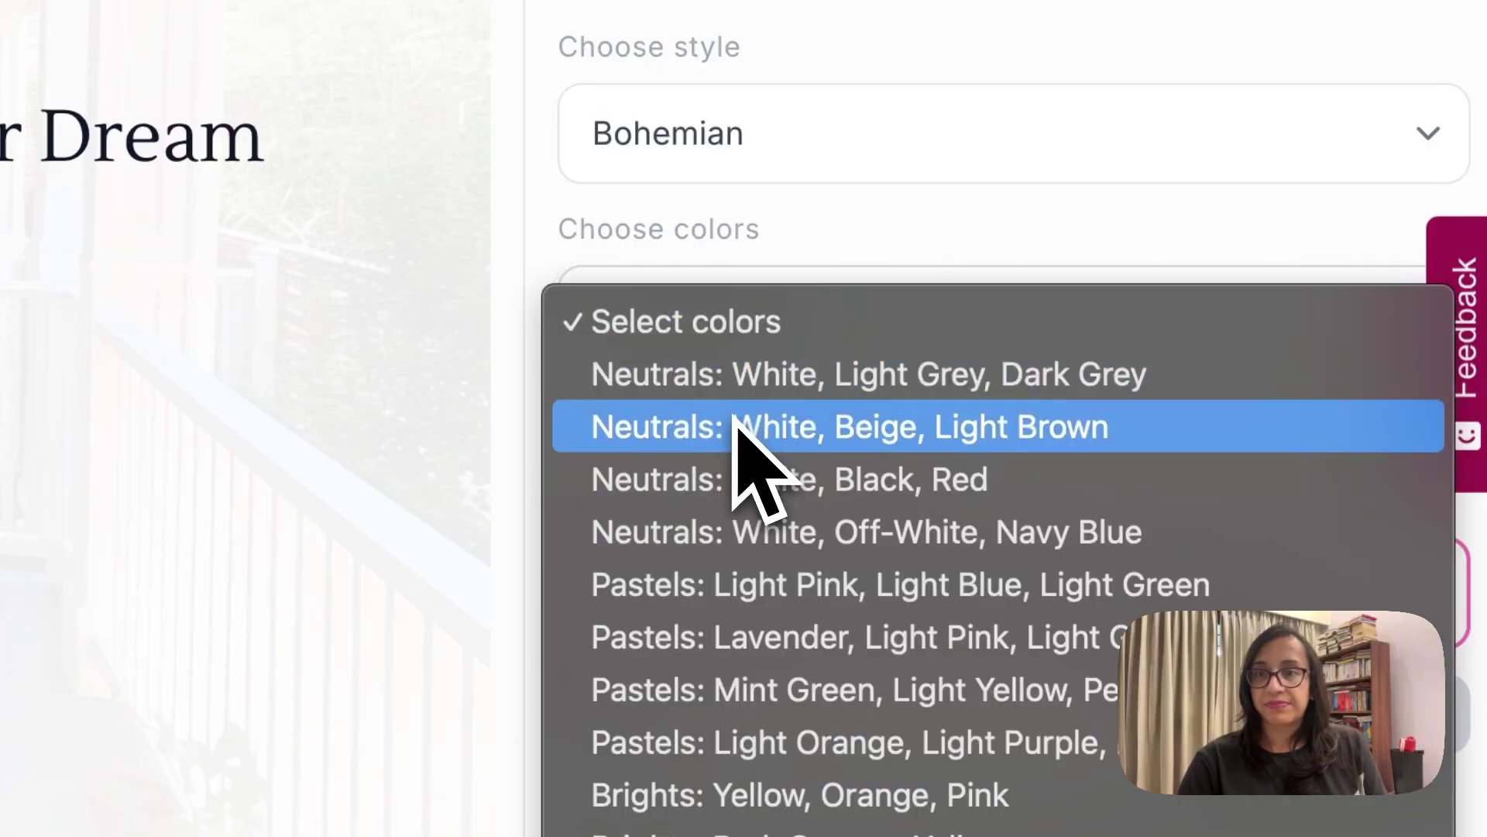
click(756, 430)
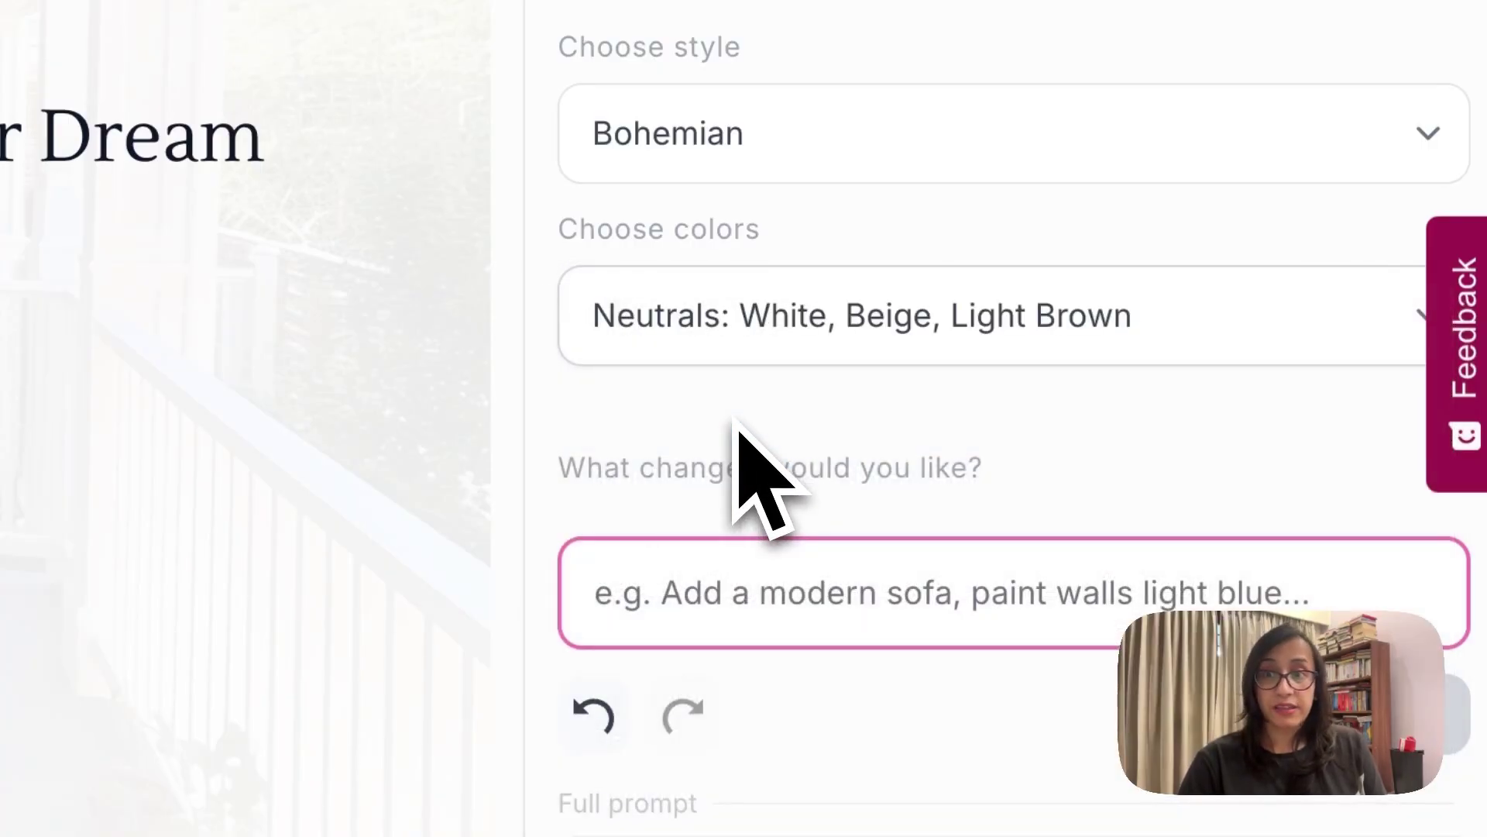
scroll(740, 434, down, 2)
click(770, 463)
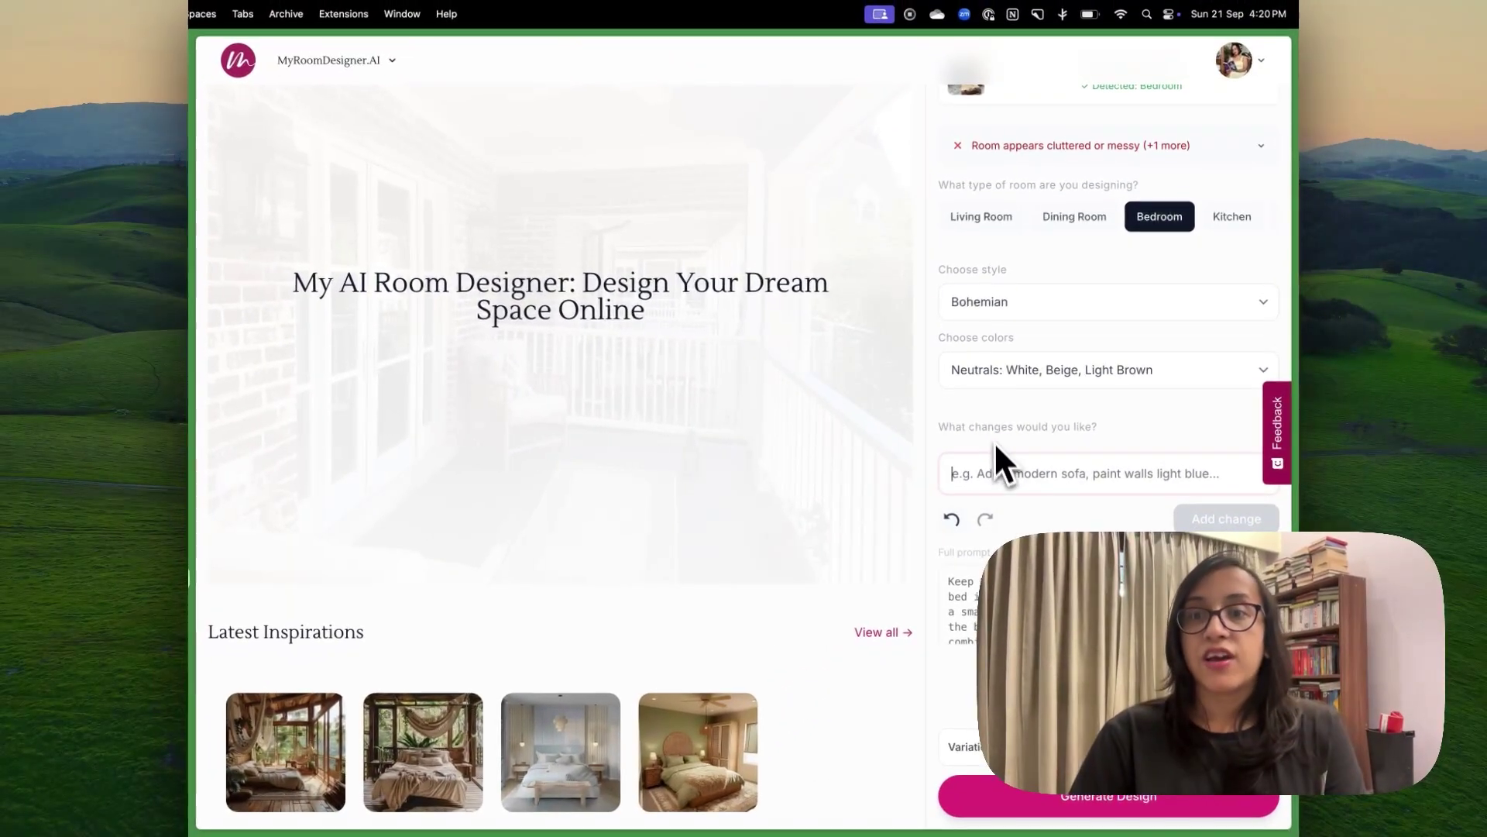
- Request 'Add an abstract painting on the wall' and review the generated full prompt, keeping 4 variations
text(A)
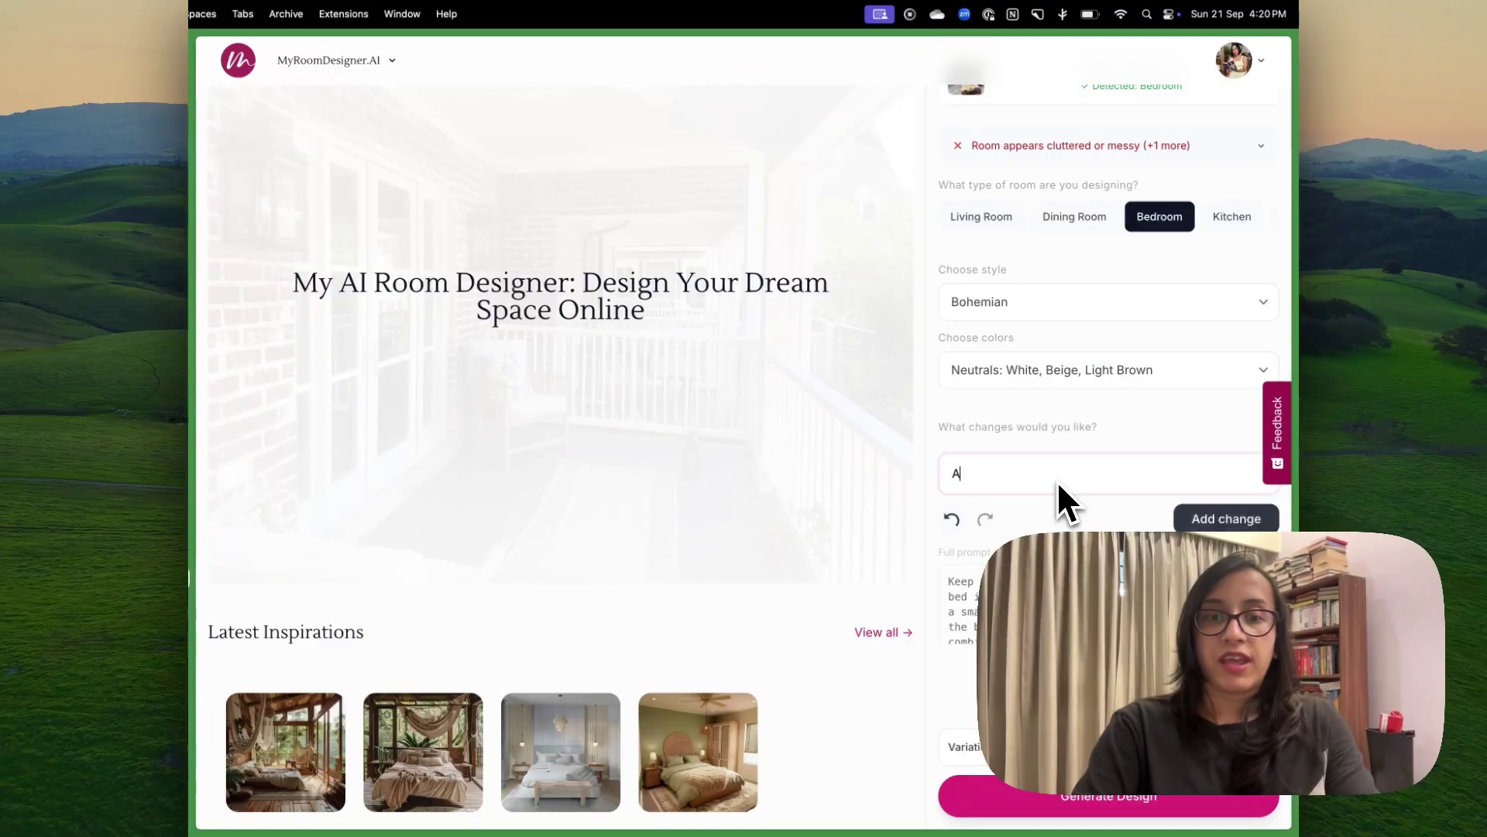
text(dd an abs)
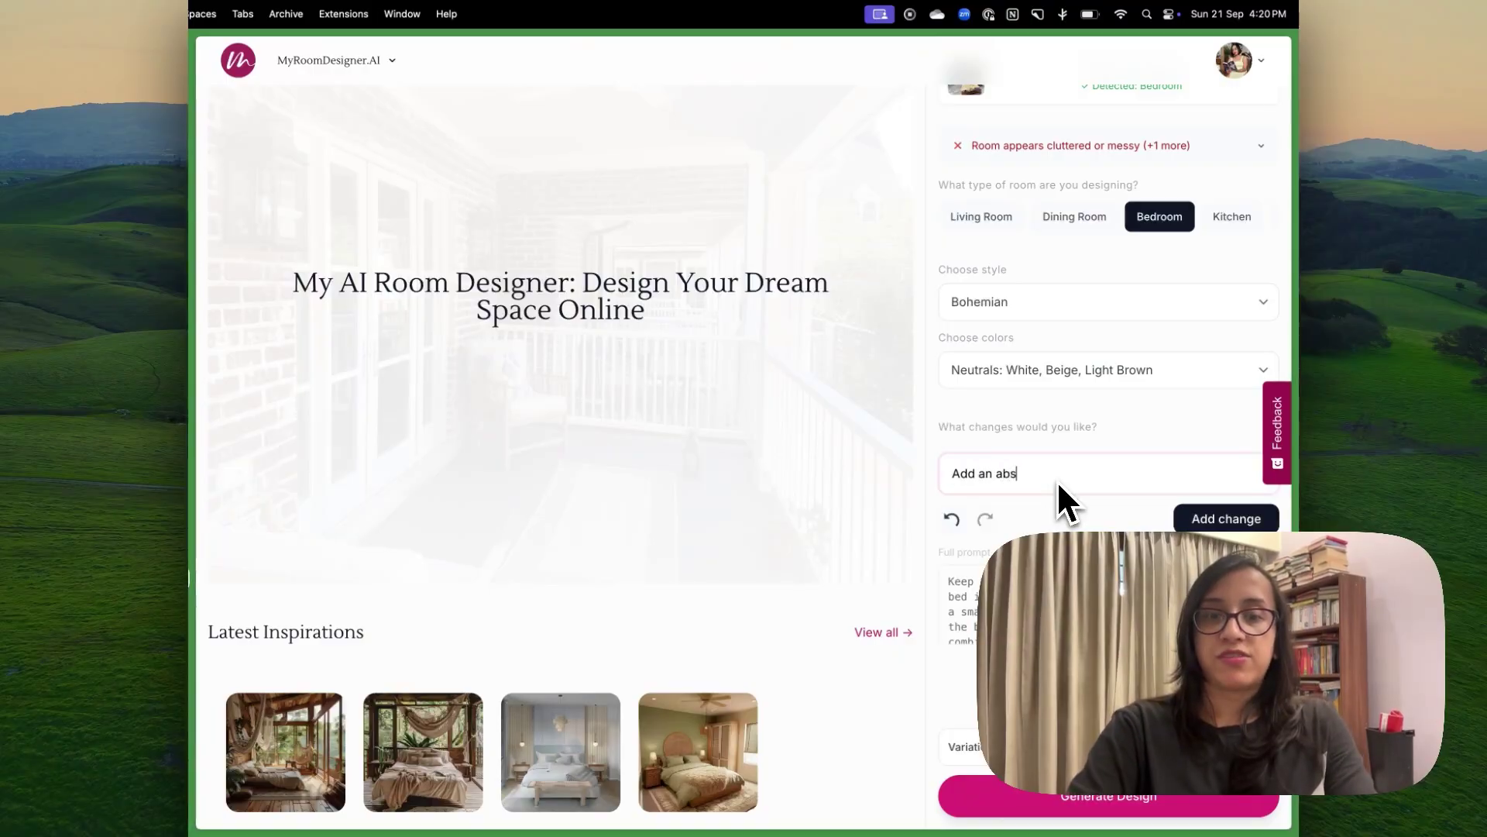
text(tract paintin)
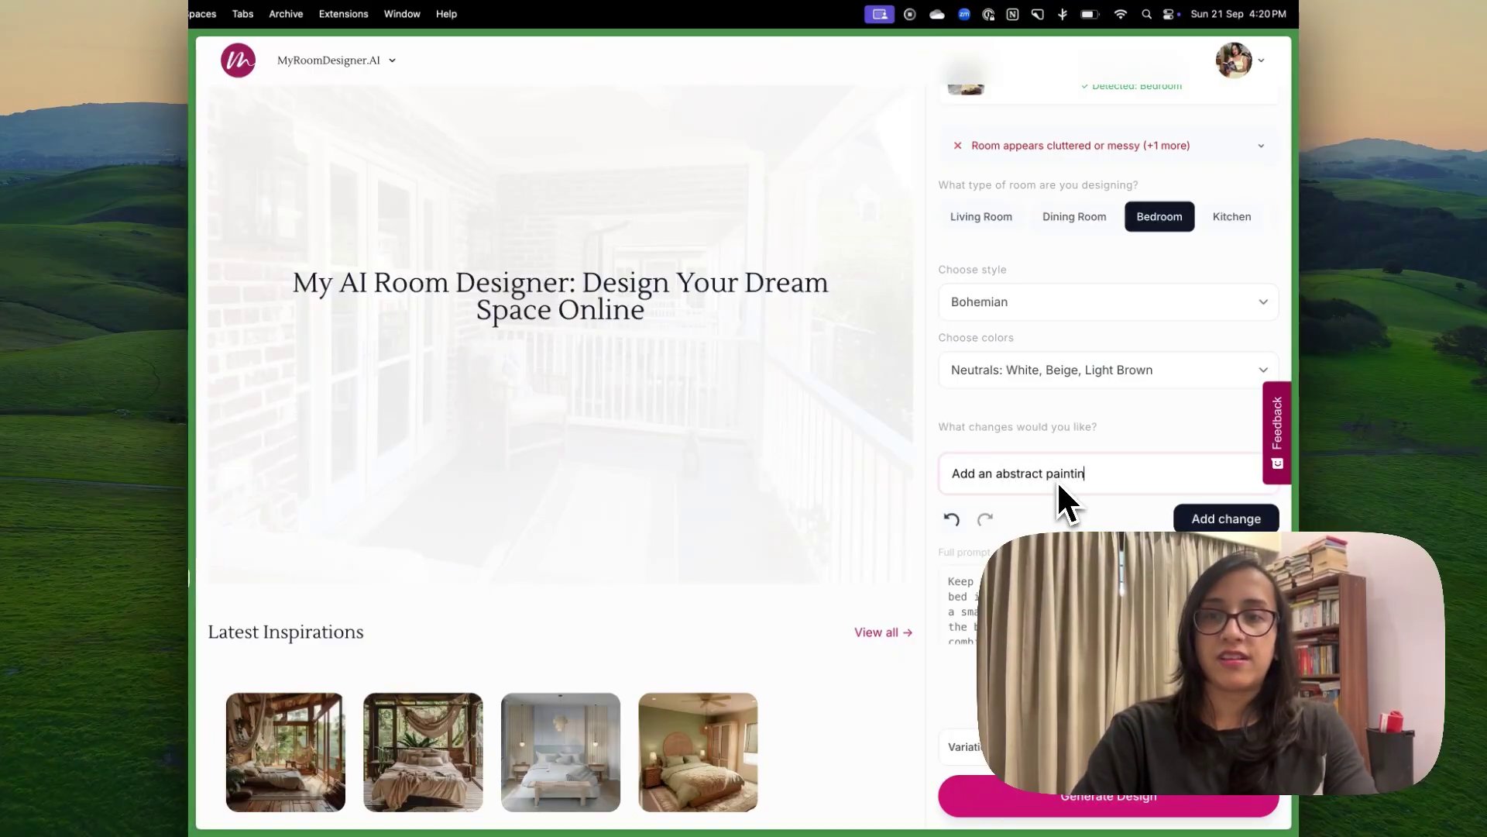
text(g on the wall)
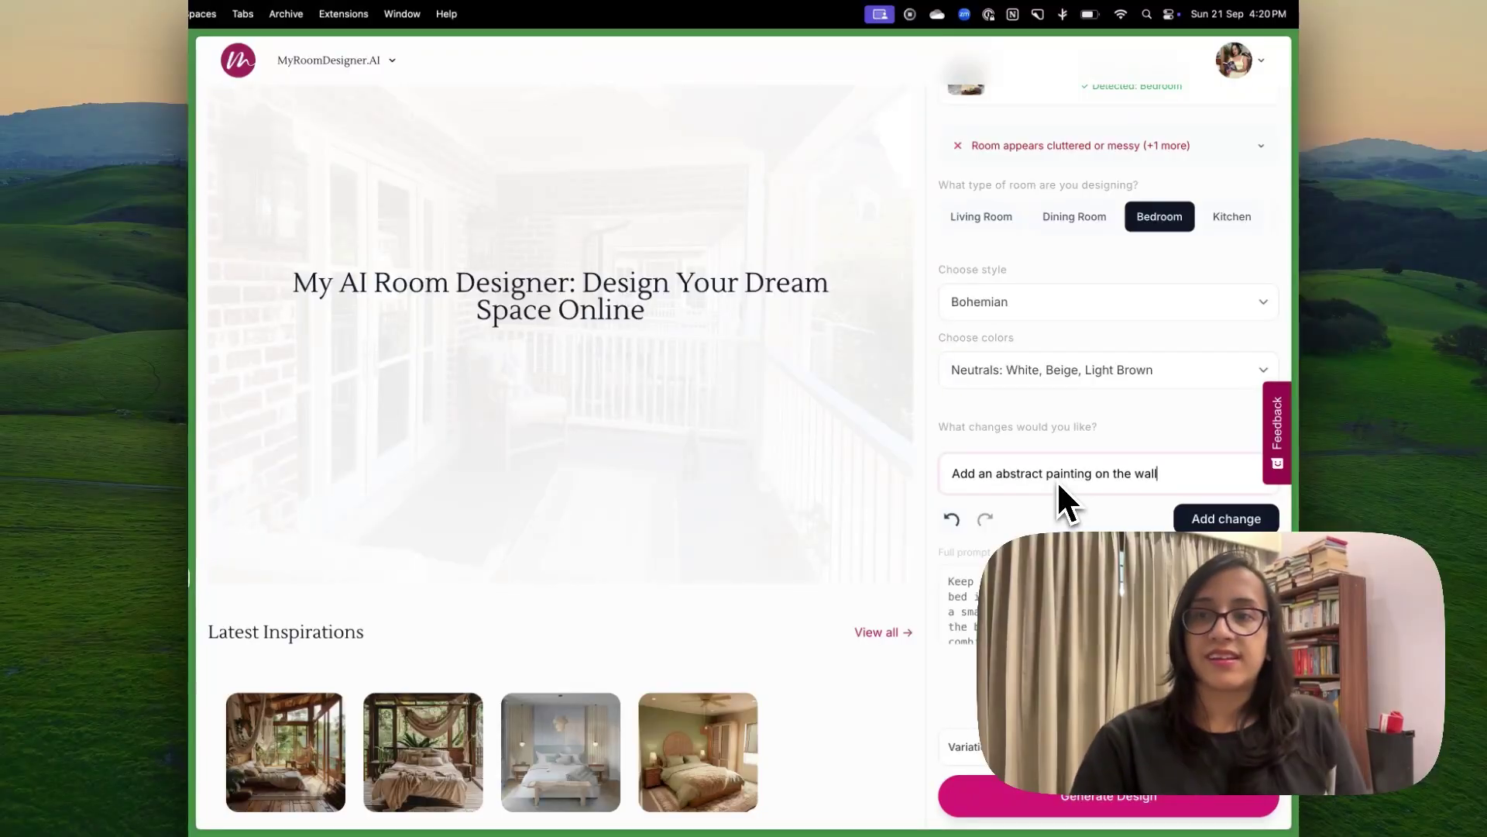
scroll(1057, 480, down, 3)
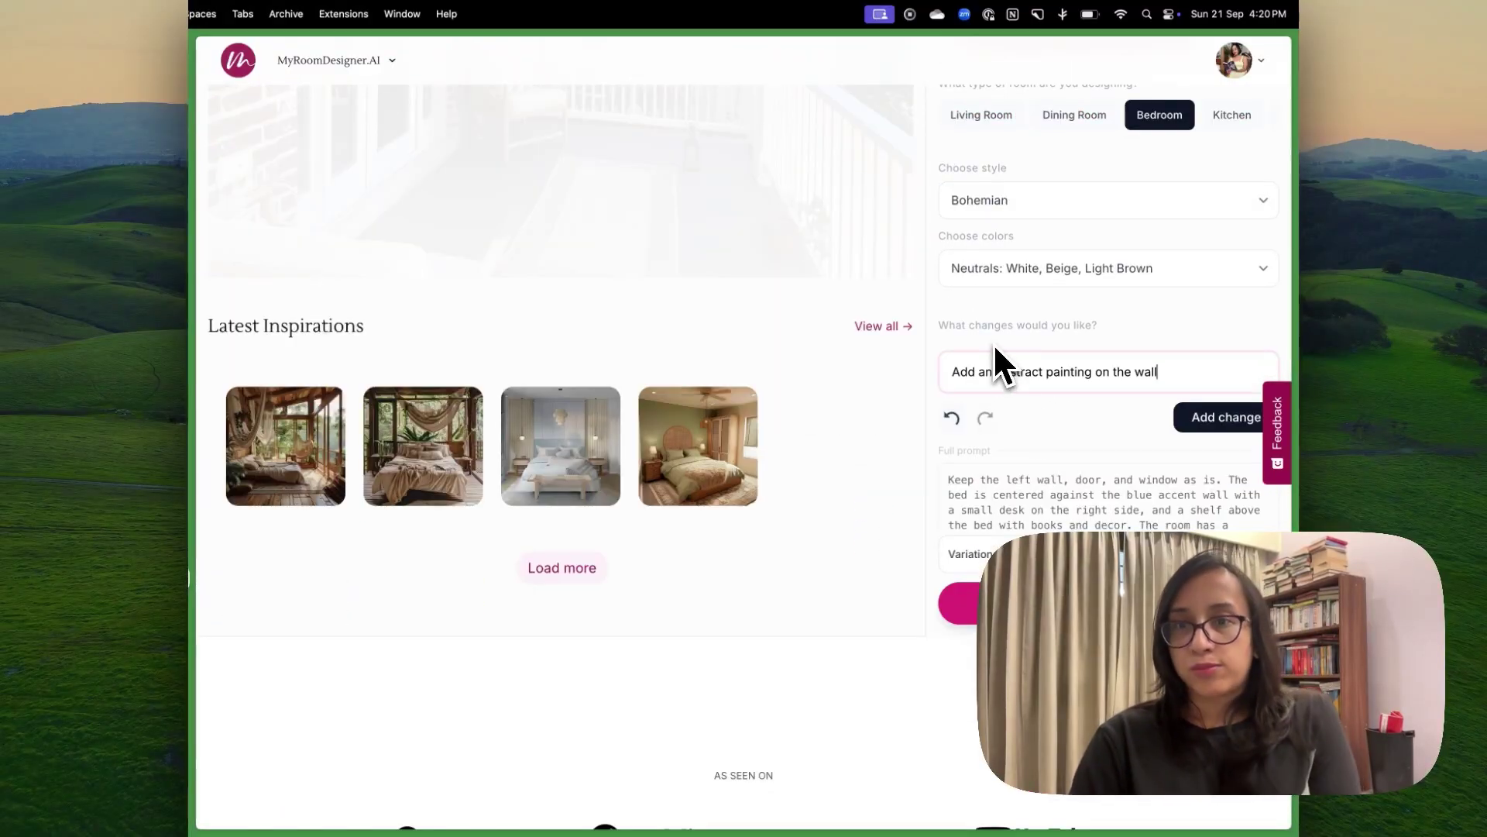
scroll(960, 442, down, 2)
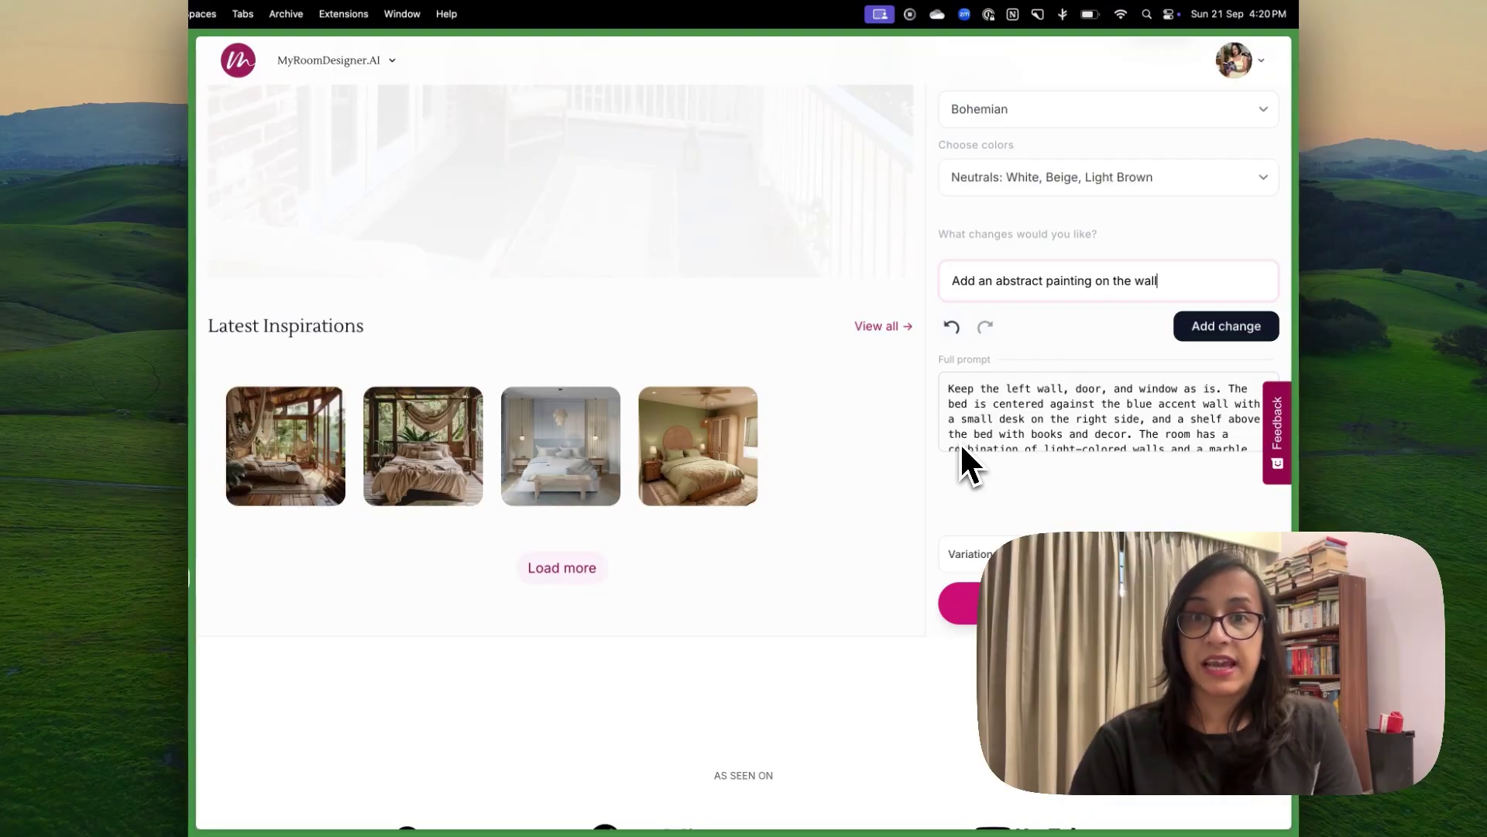
scroll(620, 224, up, 5)
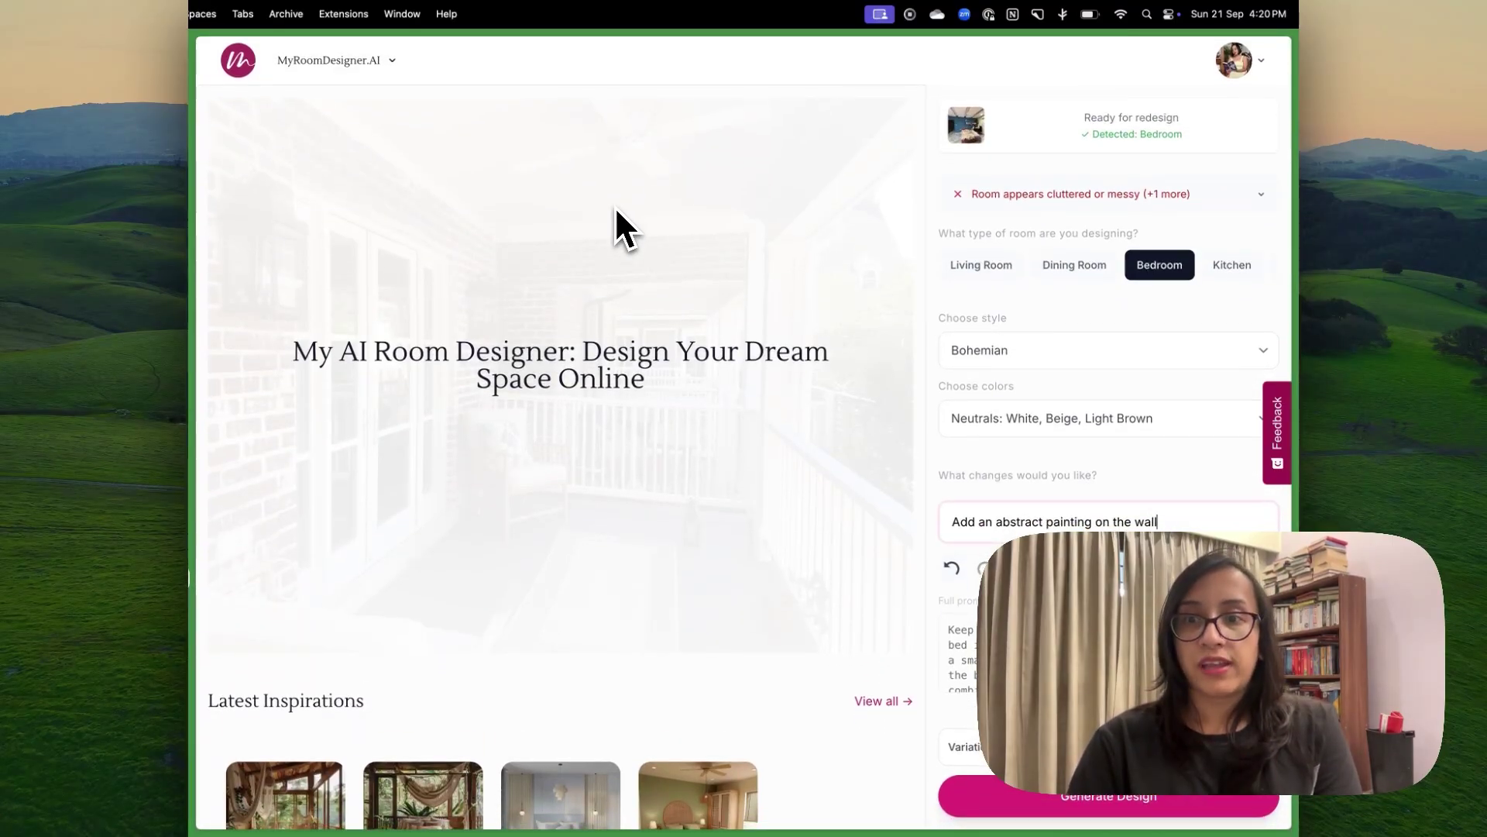
scroll(615, 206, down, 3)
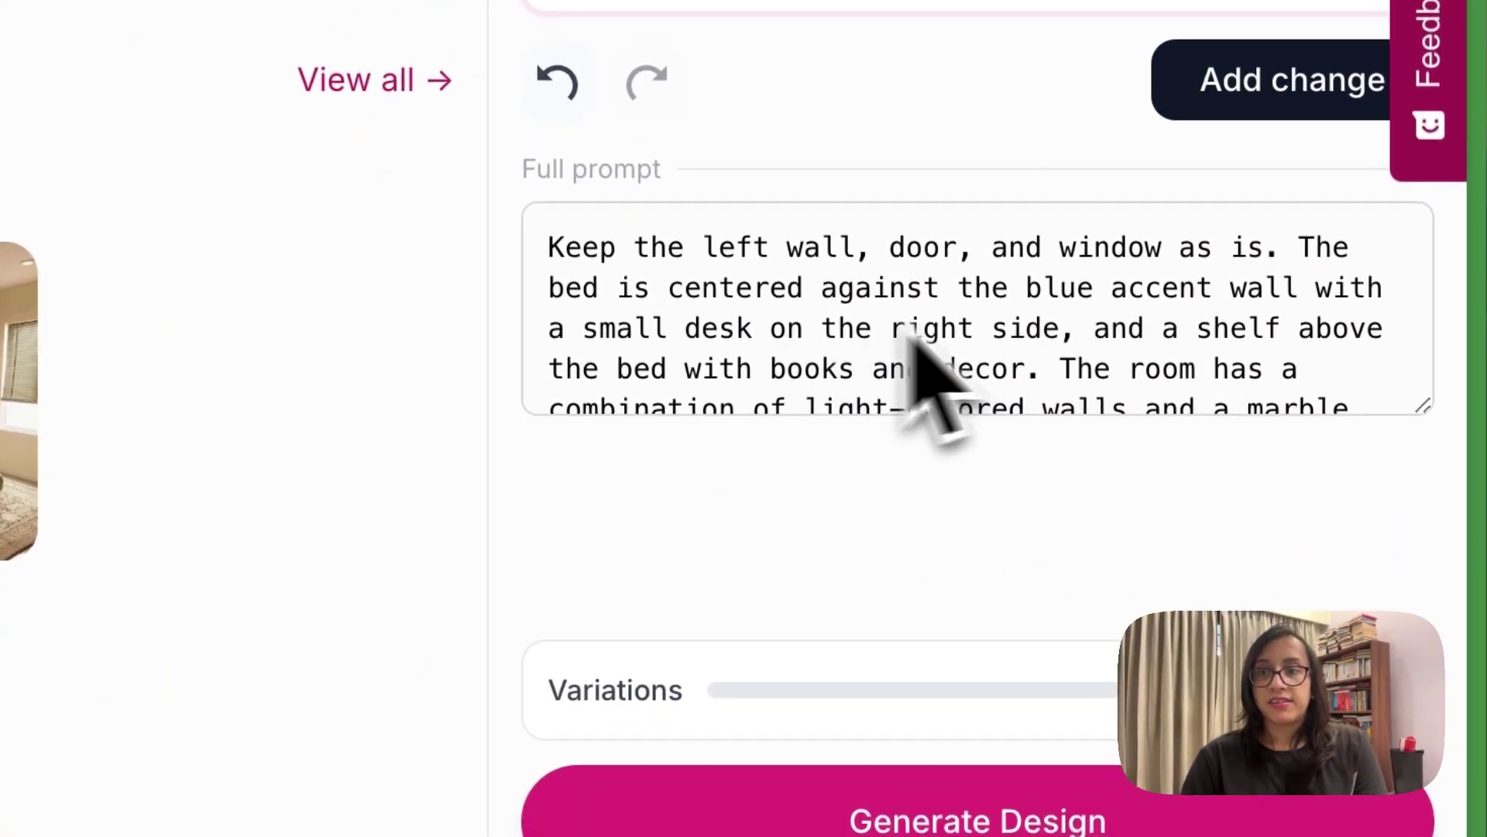
scroll(1116, 397, down, 3)
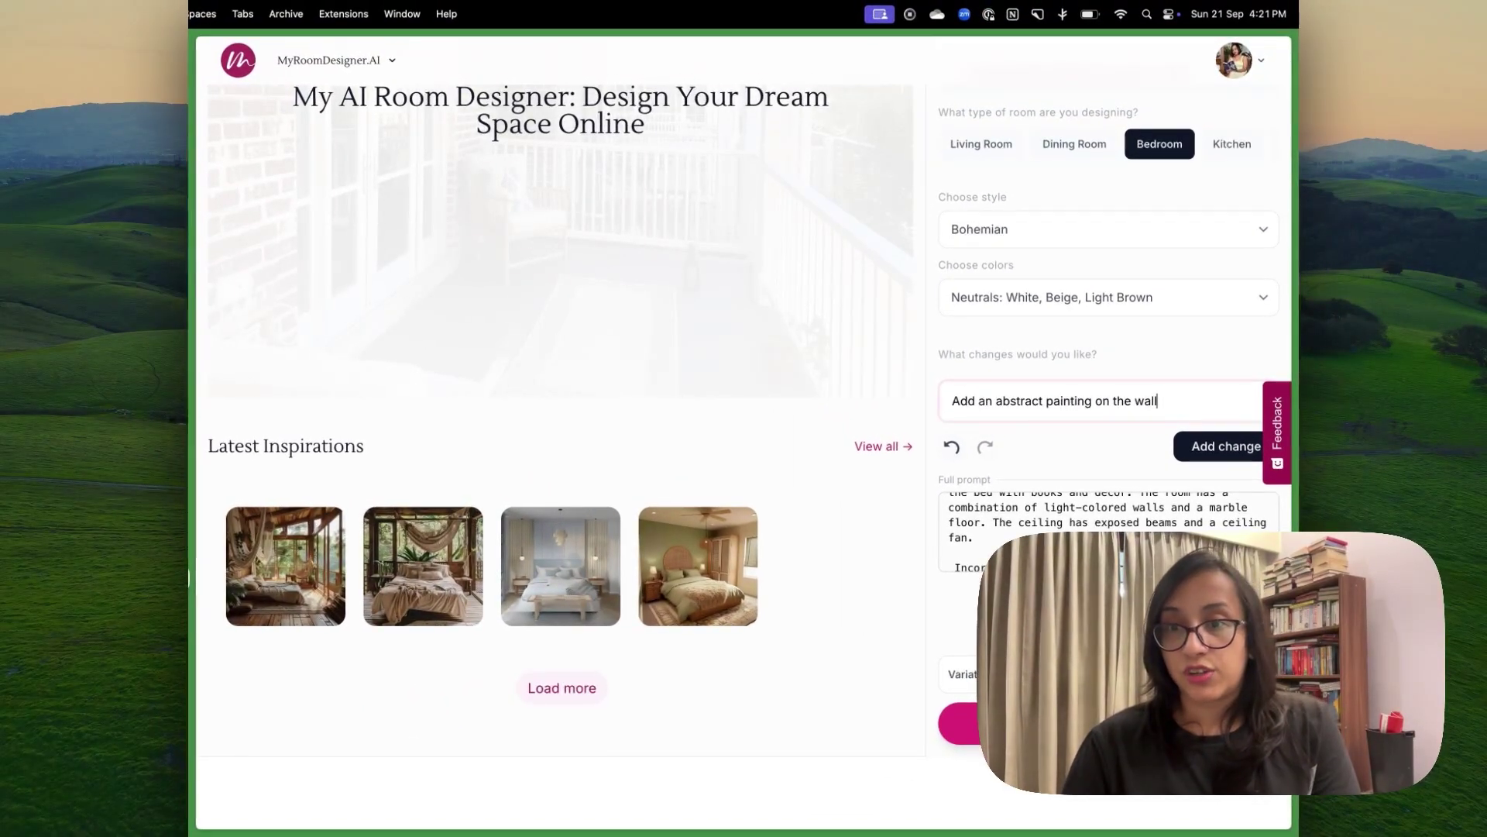
scroll(1108, 531, down, 2)
scroll(1025, 531, down, 2)
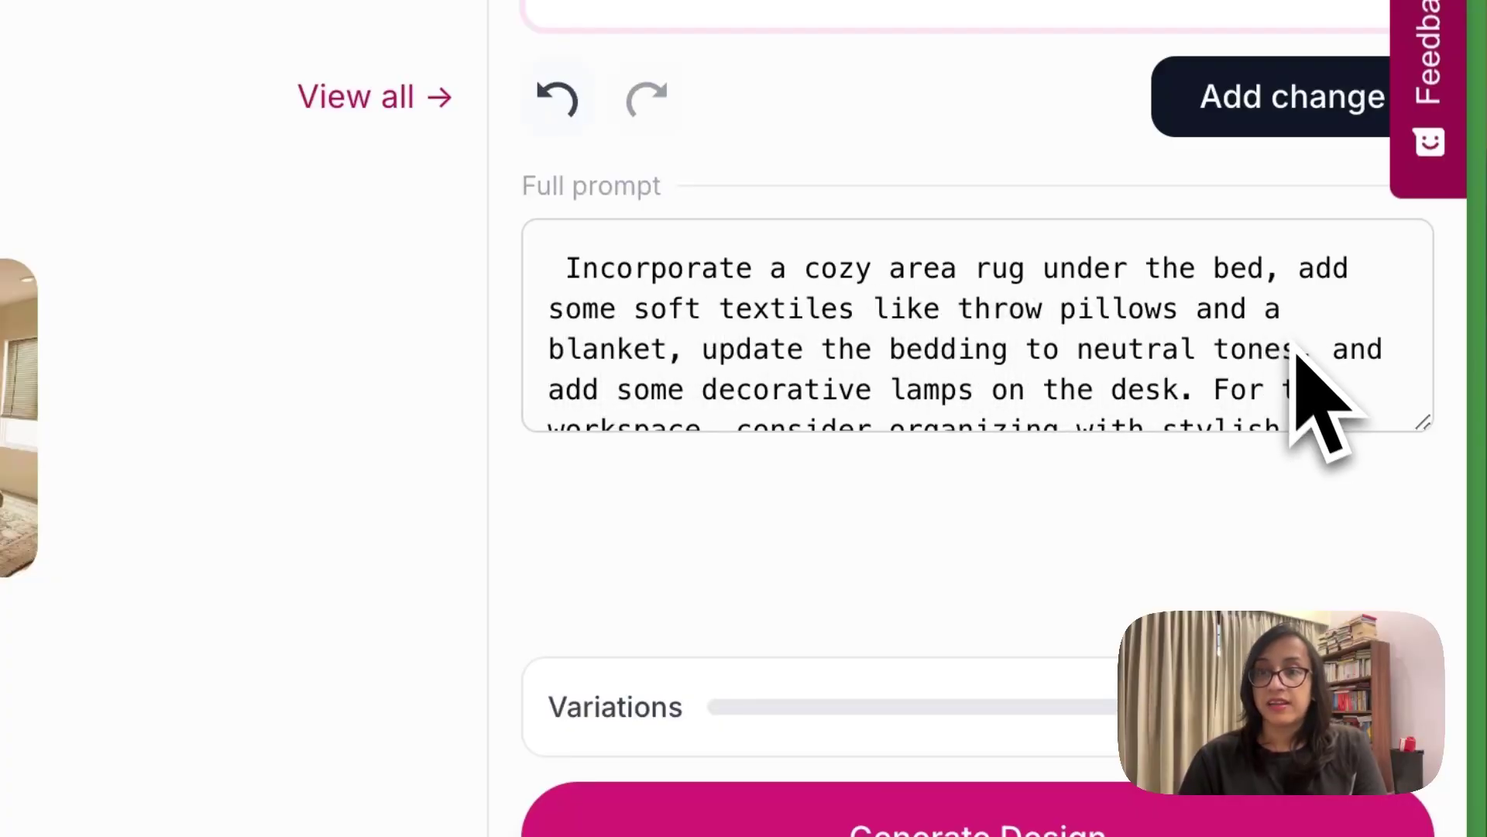
scroll(1302, 360, down, 2)
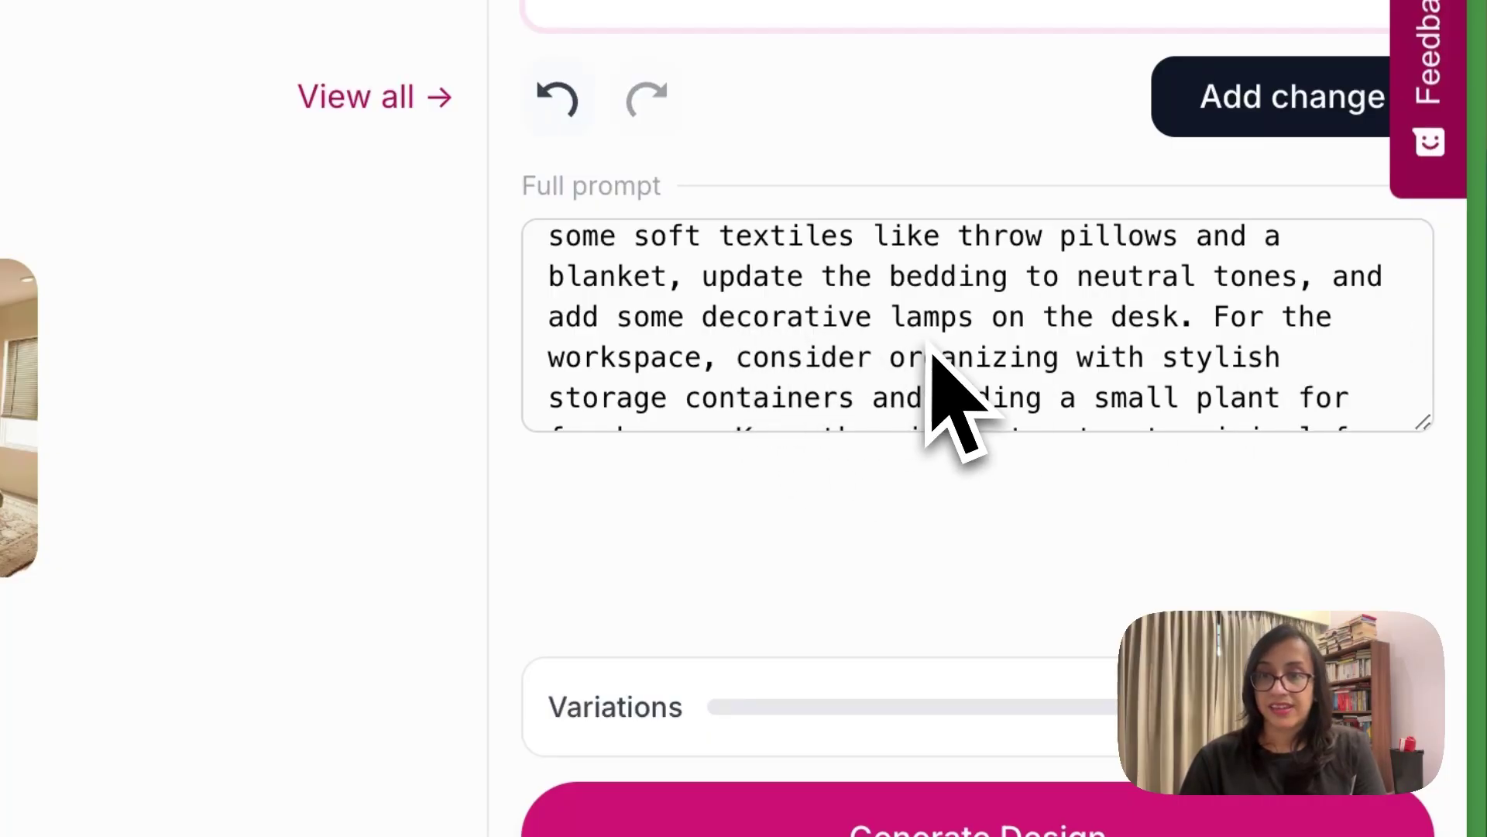
scroll(934, 352, down, 2)
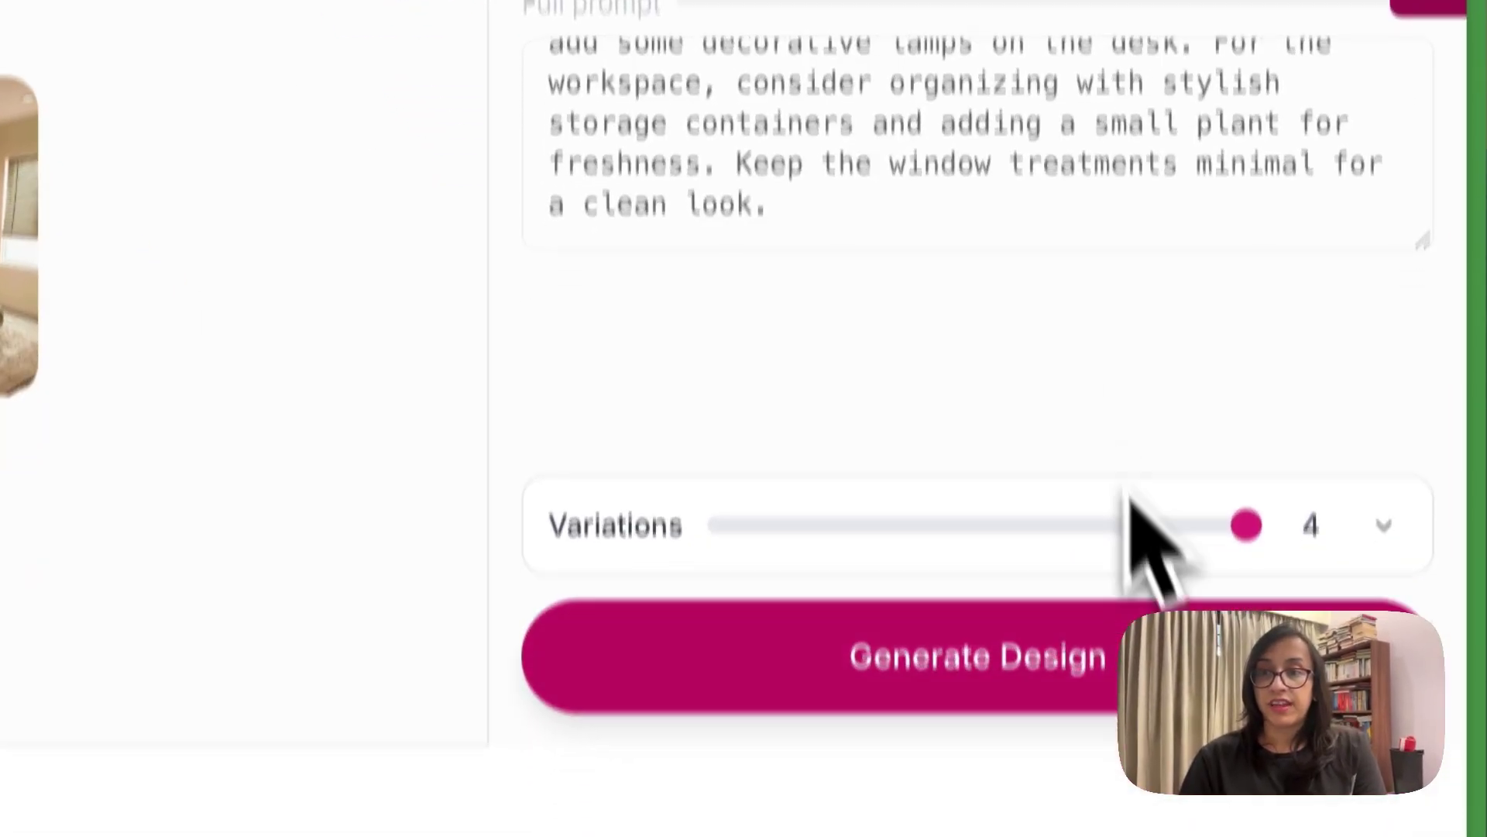
- With Variations back at 4, generate the neutral Bohemian bedroom redesigns
drag(1246, 525, 740, 525)
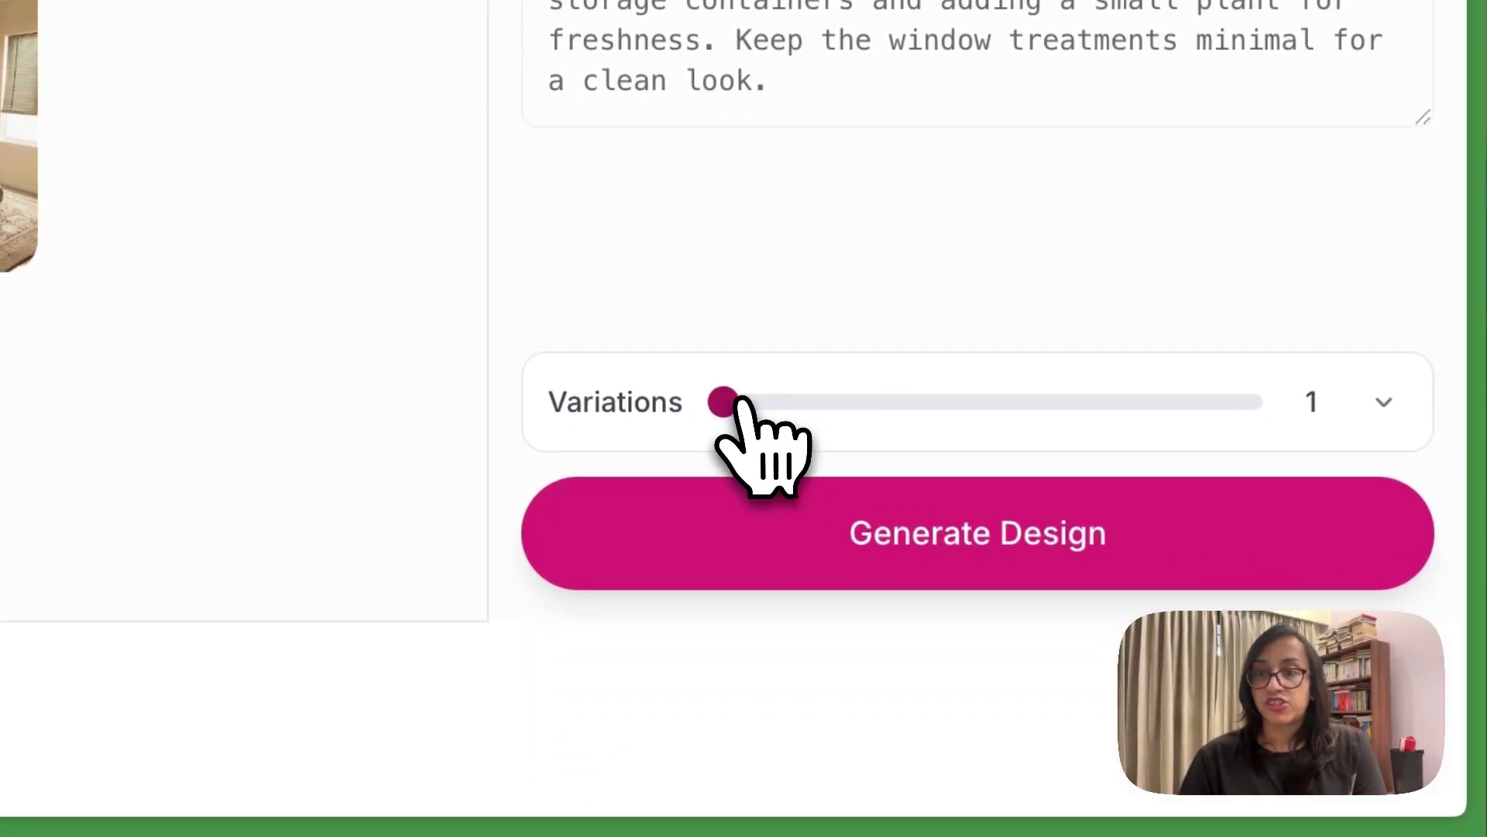
drag(739, 401, 1313, 410)
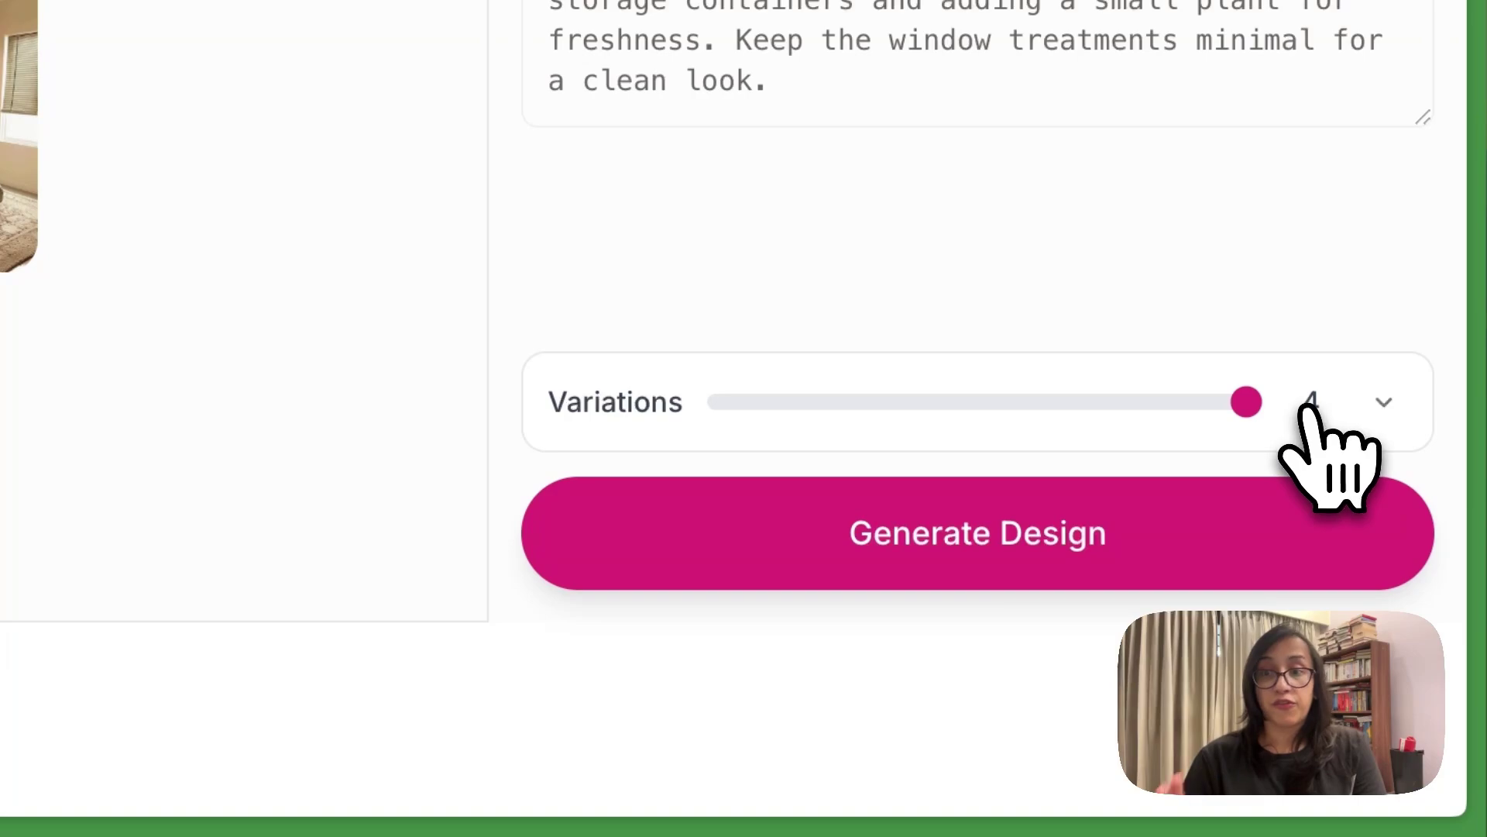
click(1100, 542)
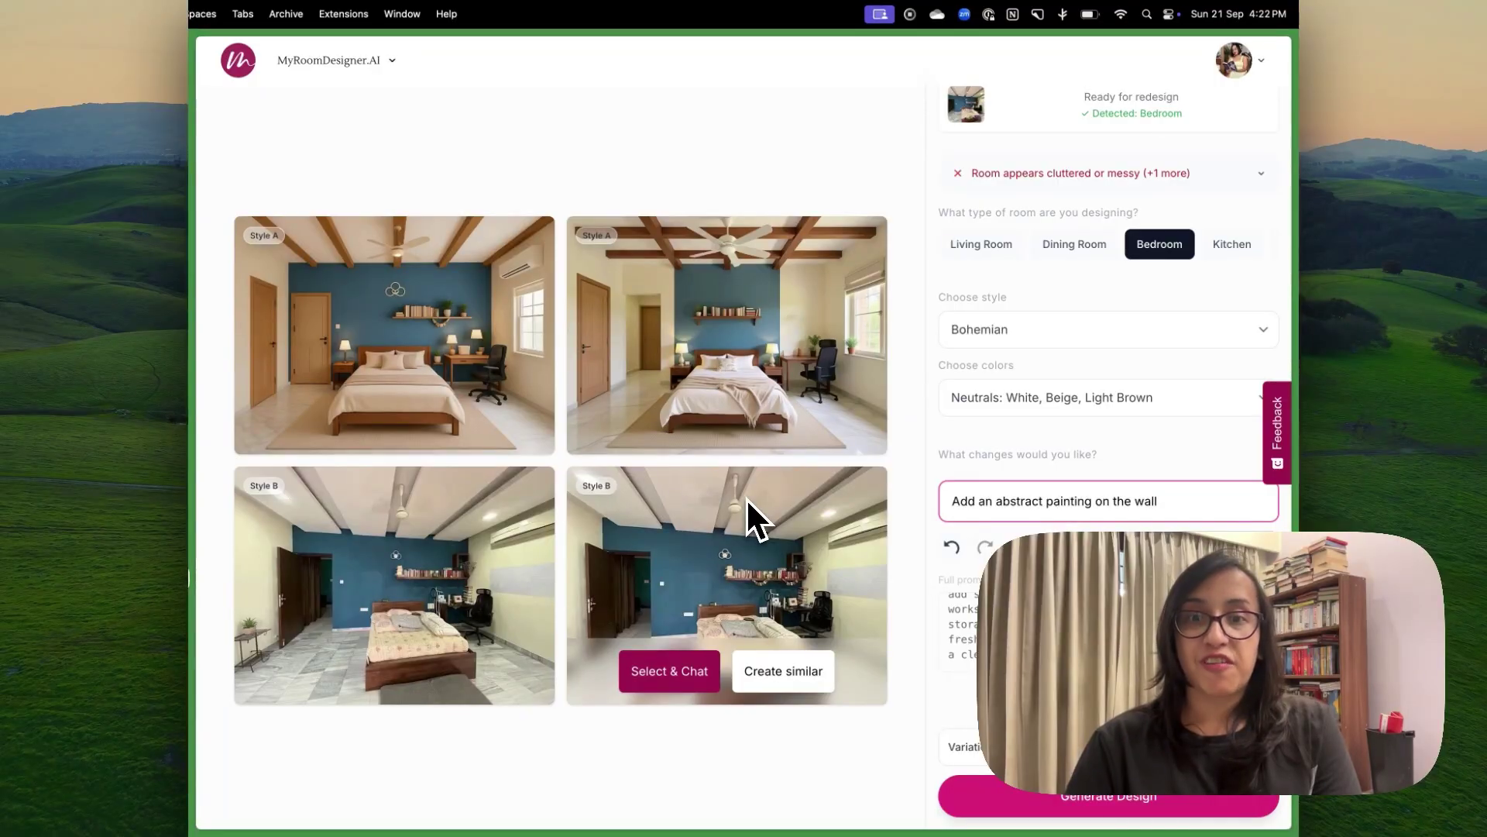
scroll(705, 453, down, 2)
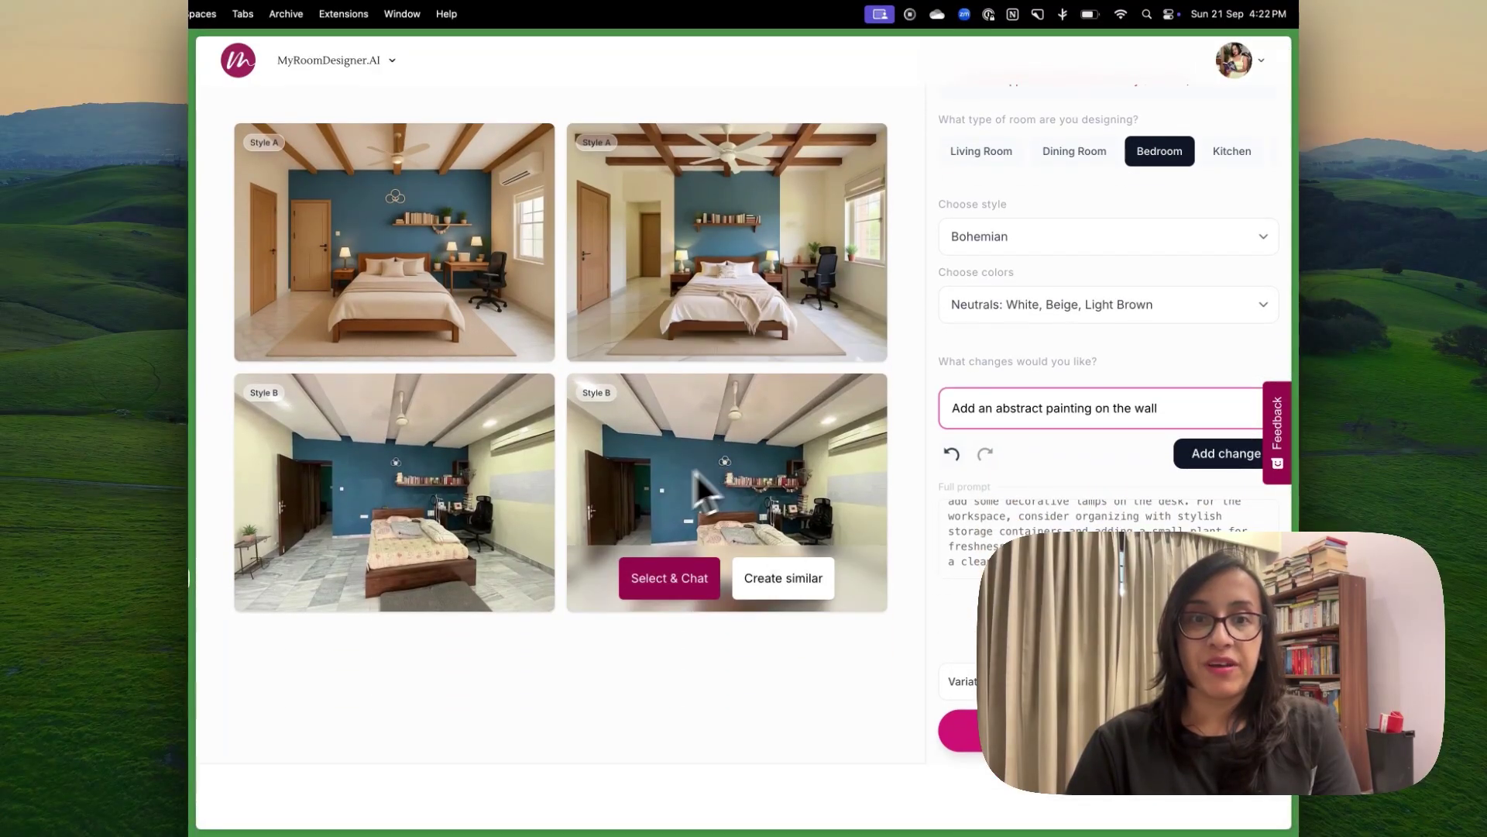
scroll(411, 458, up, 2)
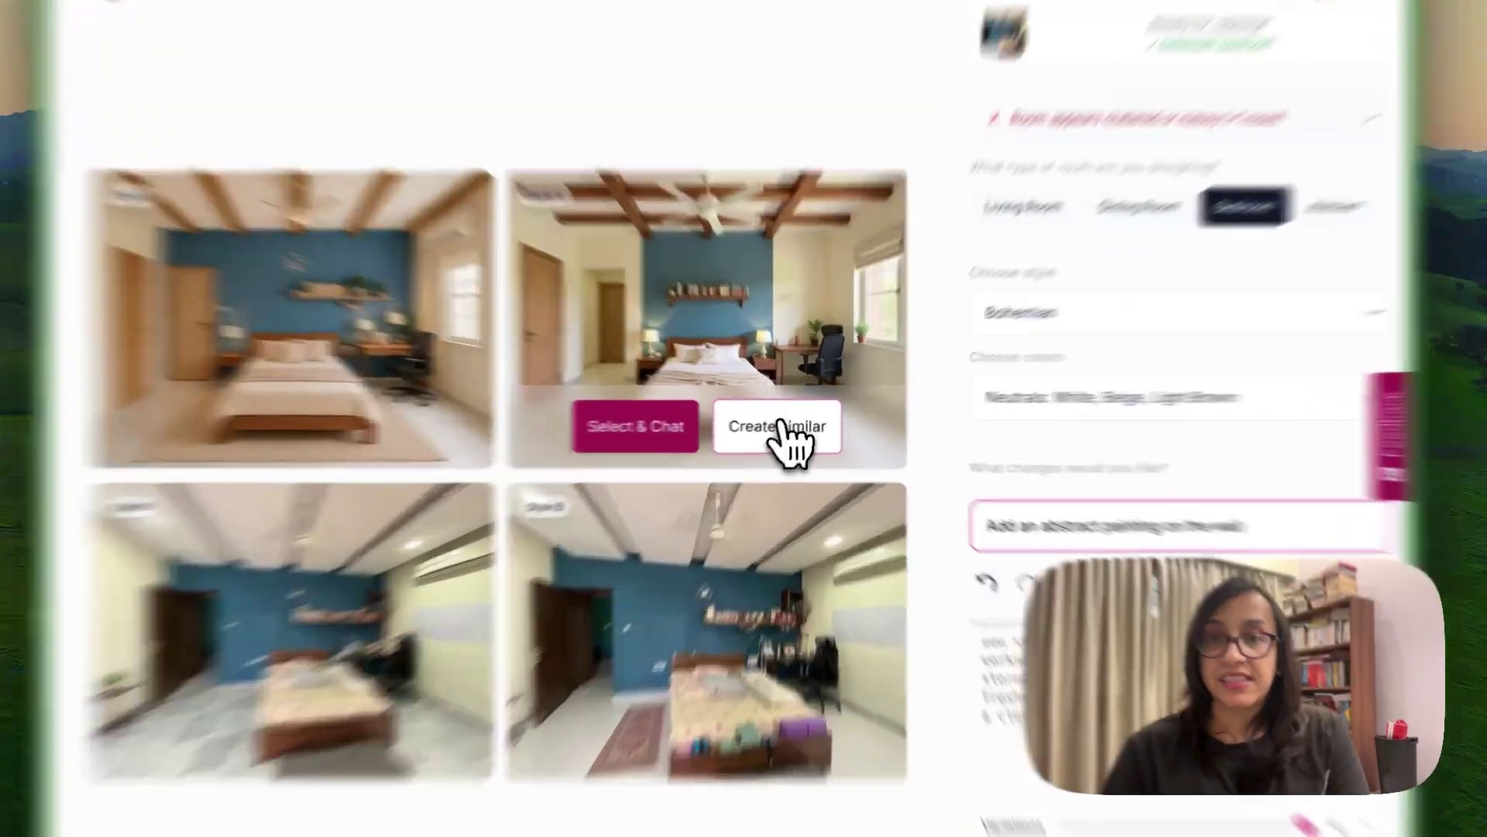
- Create designs similar to the top-right bedroom result
click(786, 426)
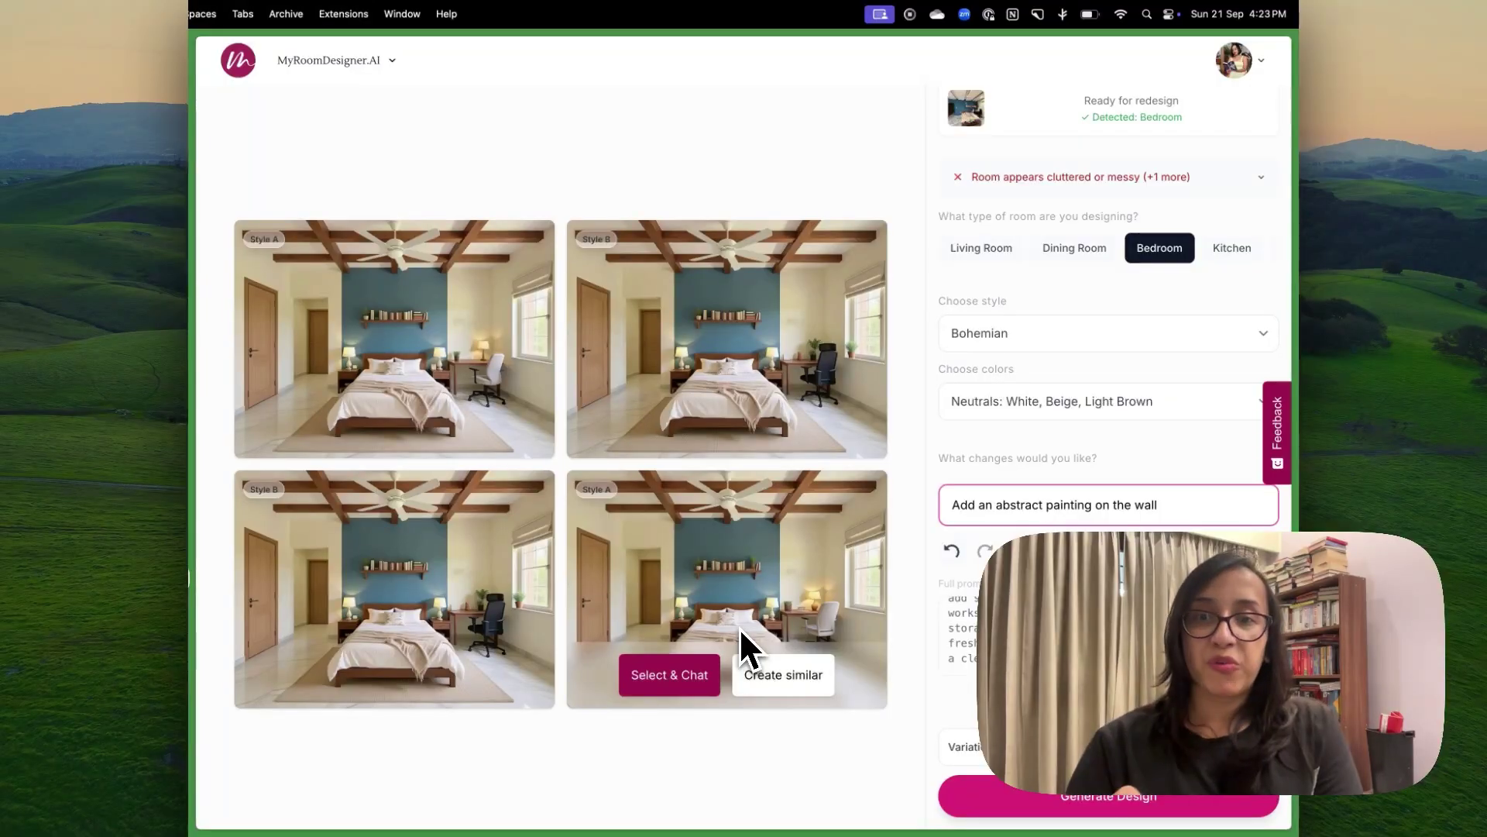
mouse_move(517, 775)
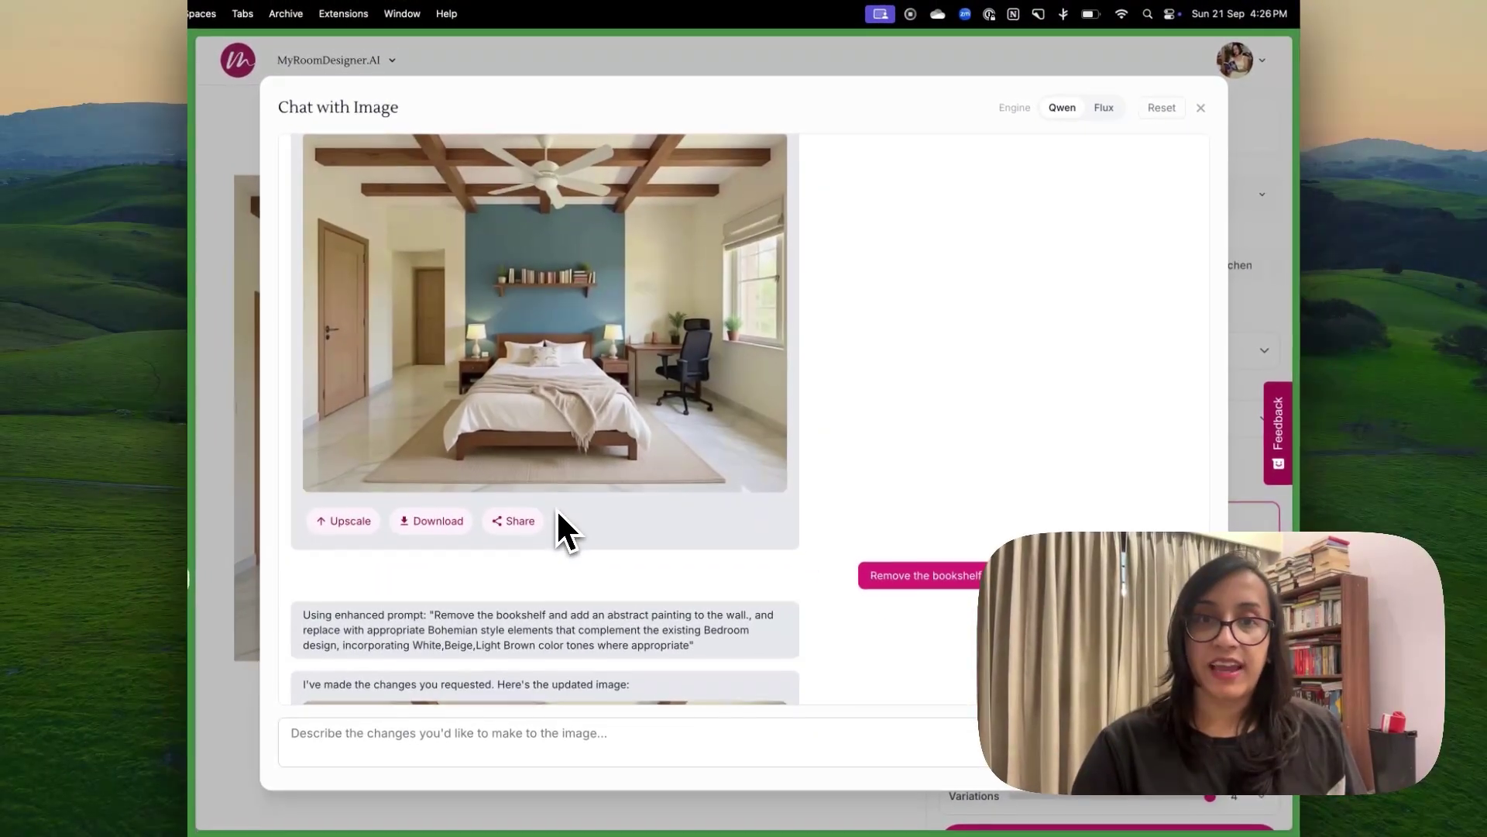
- Scroll down to the edited bedroom showing the abstract painting above the bed
scroll(557, 512, down, 5)
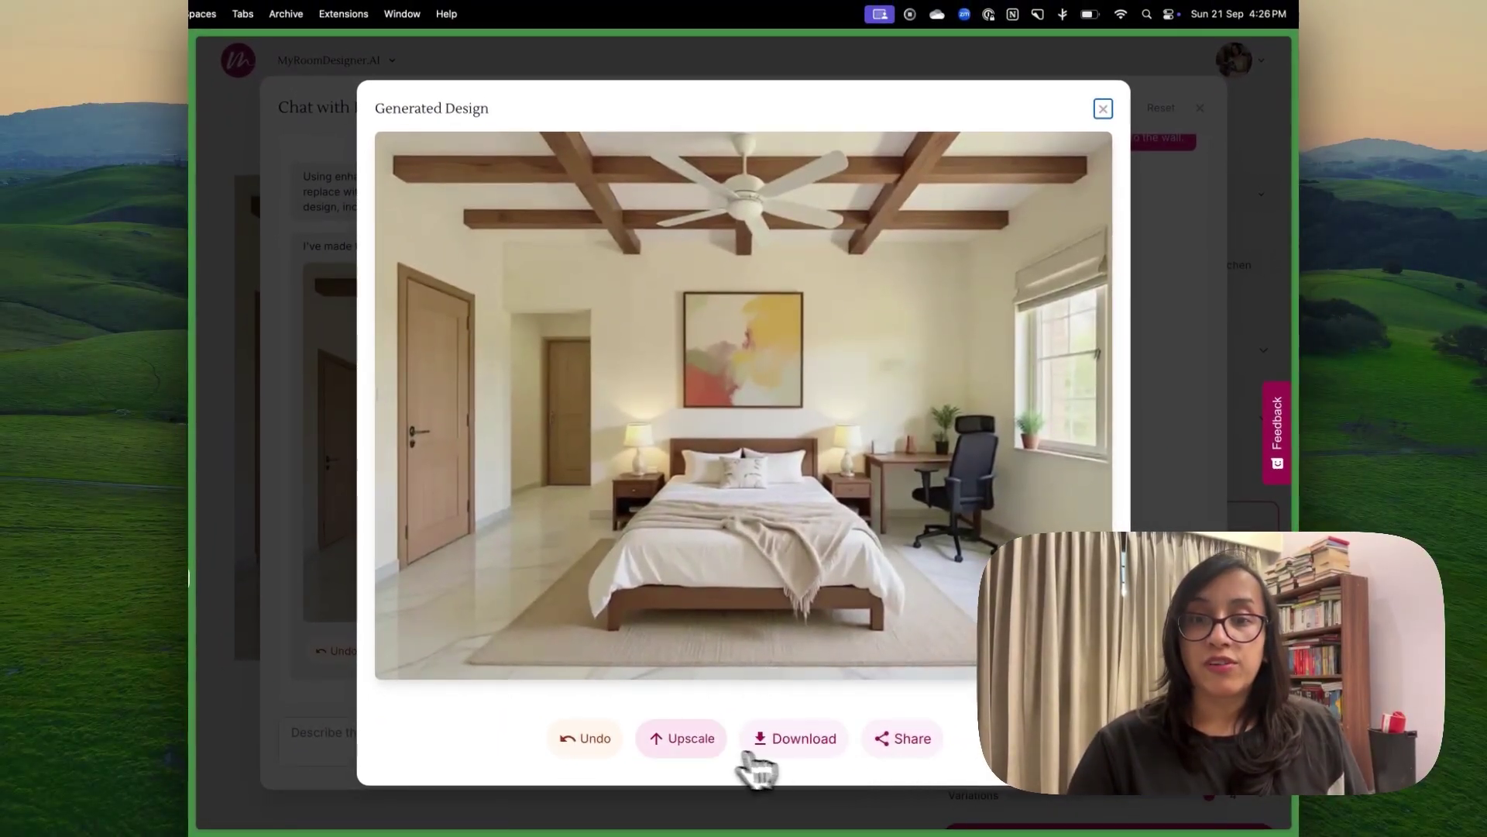
- Upscale the painted bedroom design, view it full size, then close both previews
click(691, 739)
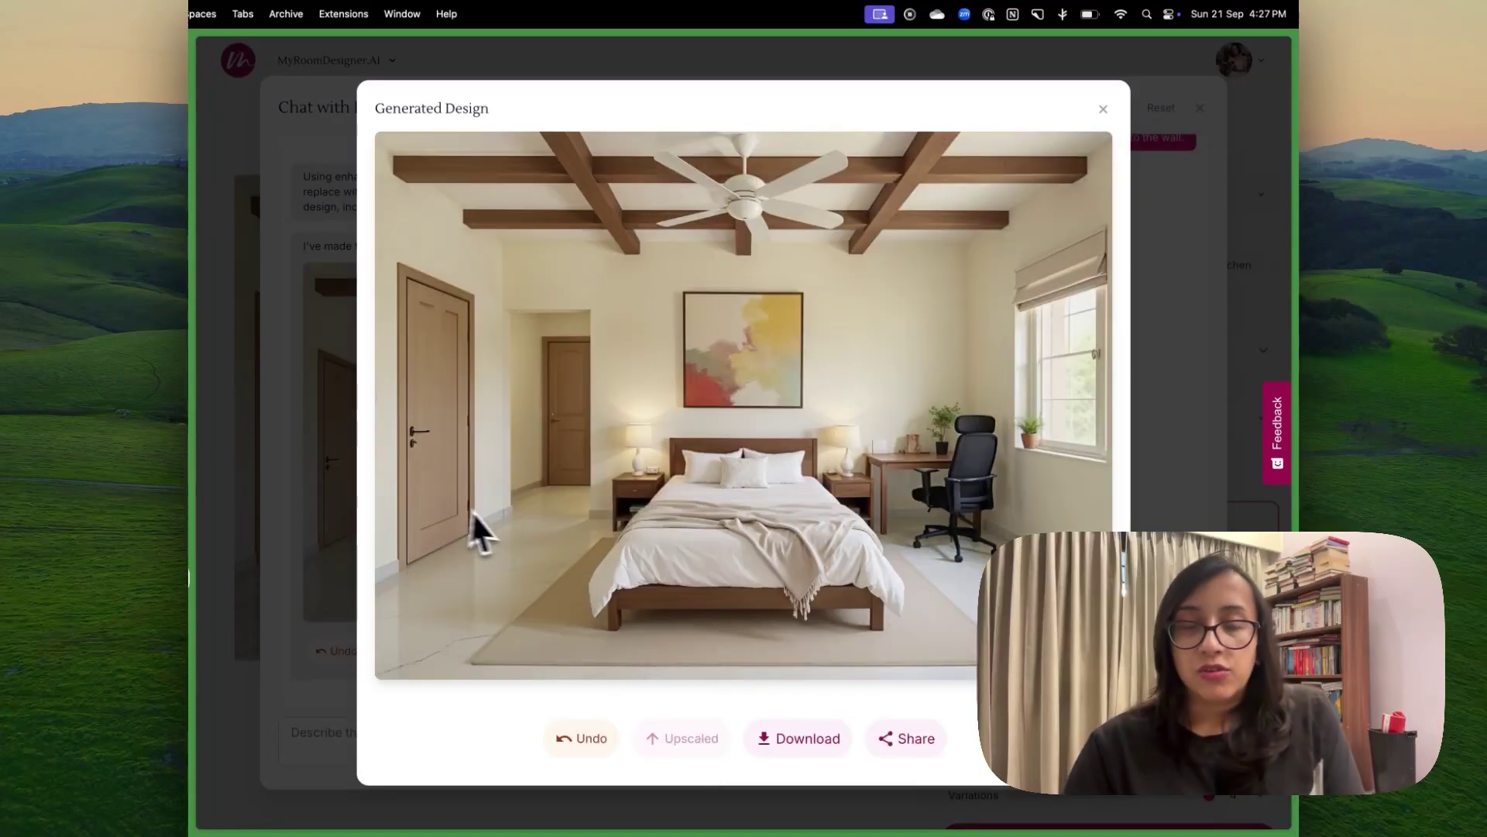
click(728, 547)
scroll(729, 546, up, 5)
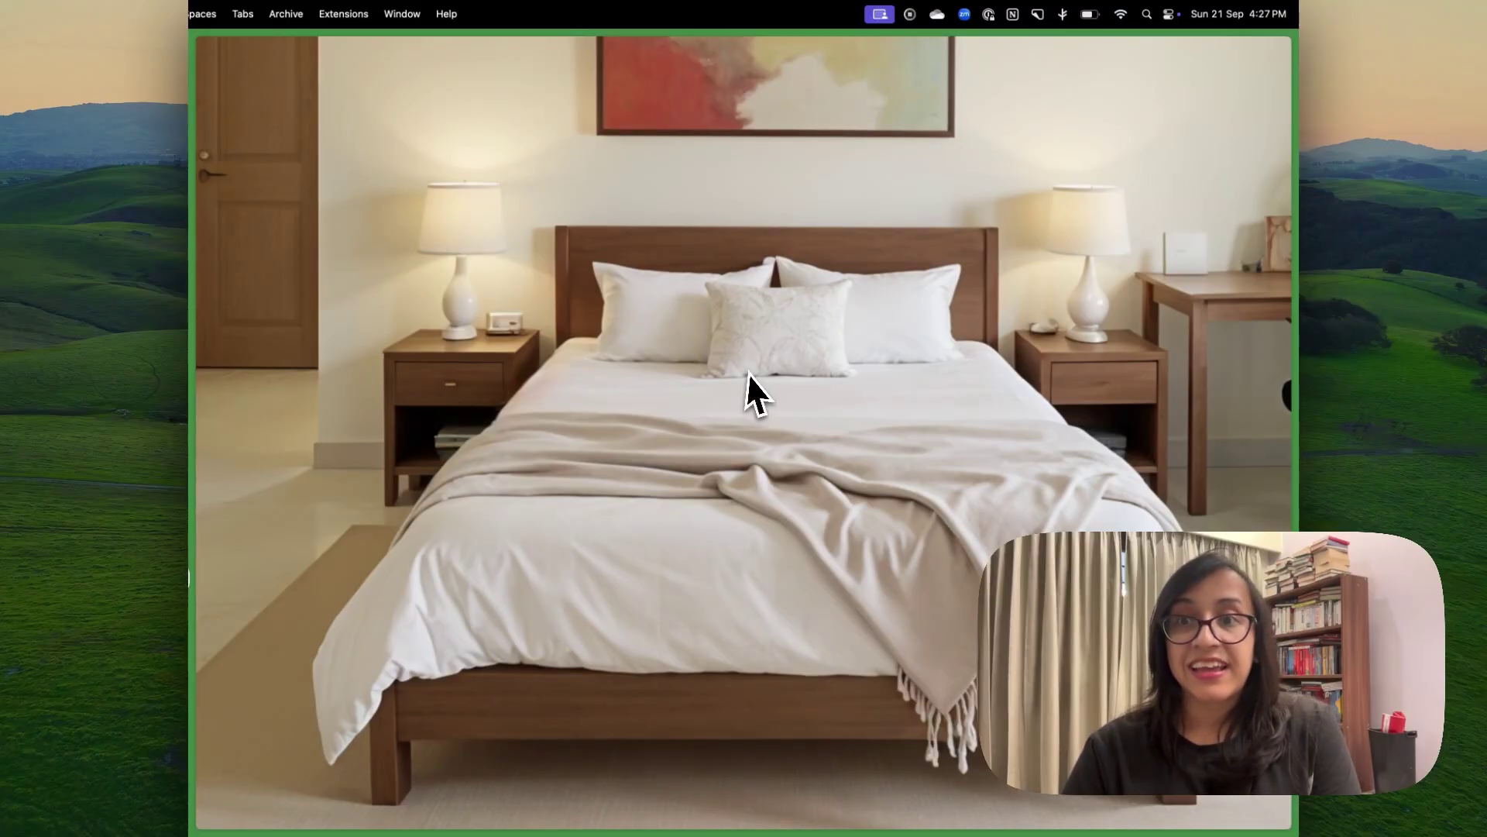
click(742, 484)
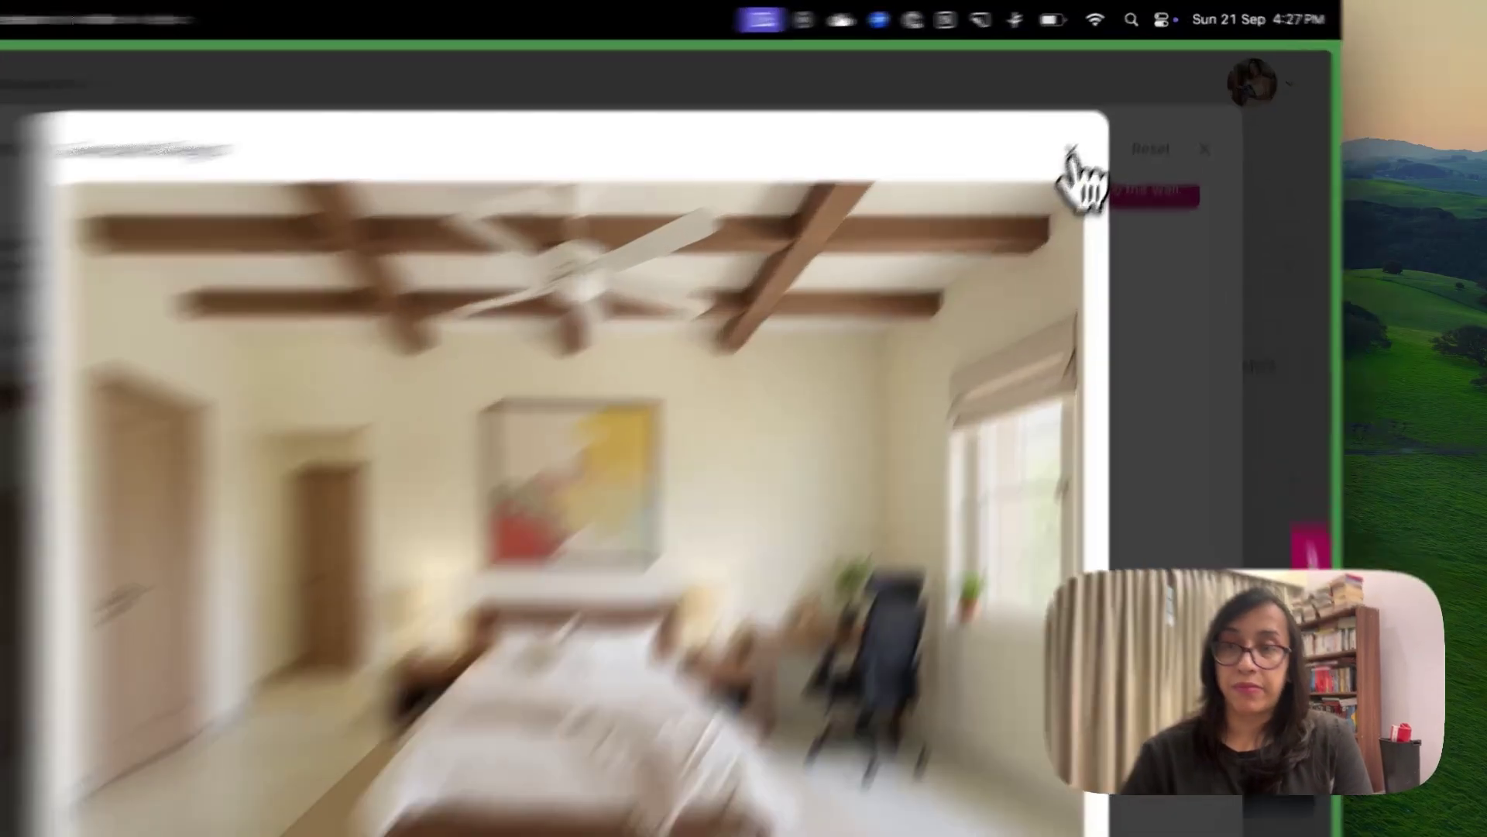
click(1103, 108)
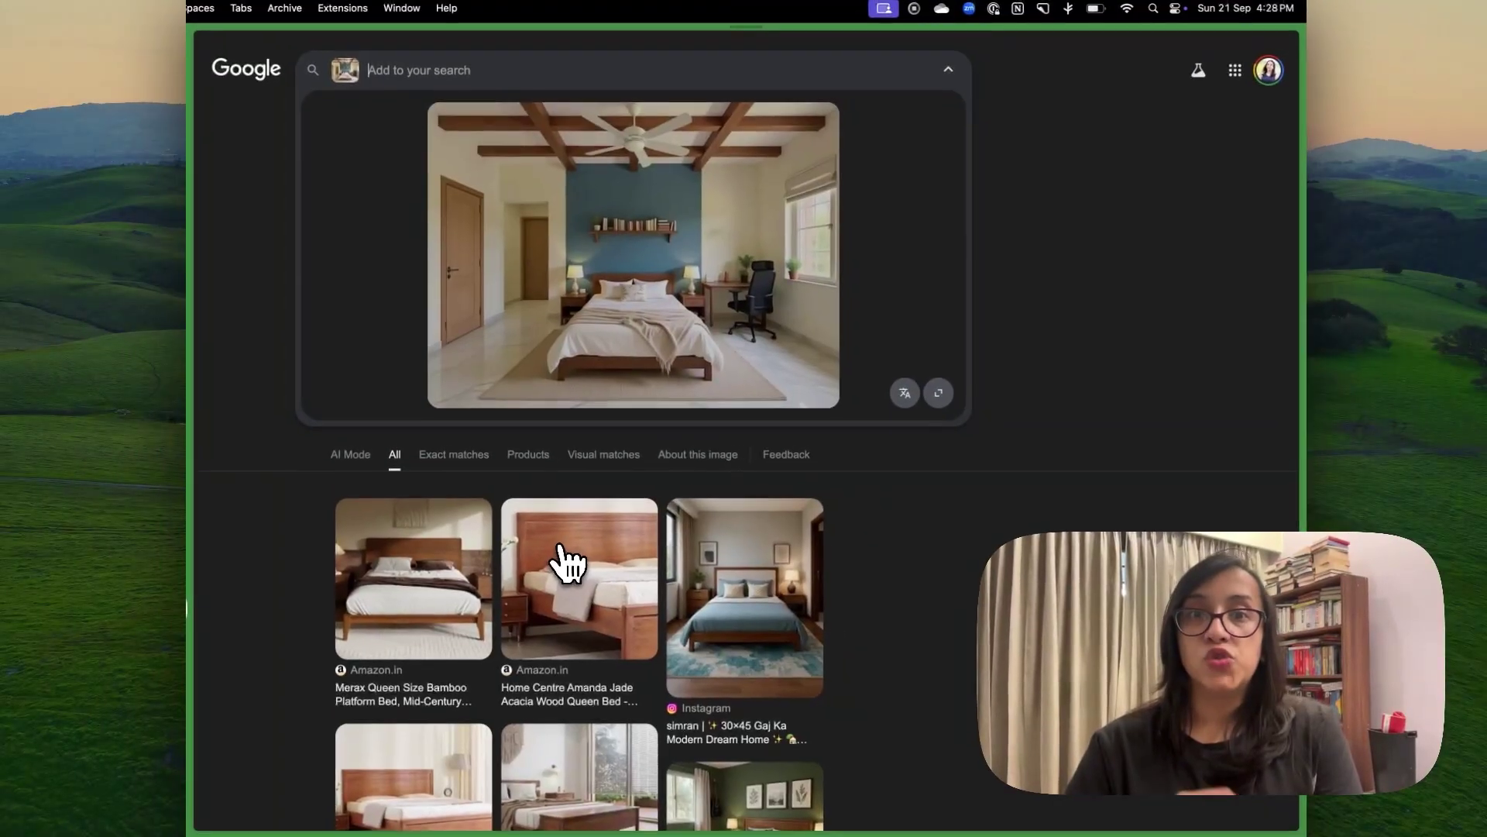
- Browse the Google Lens matches for the bed and similar abstract wall paintings
scroll(565, 564, down, 5)
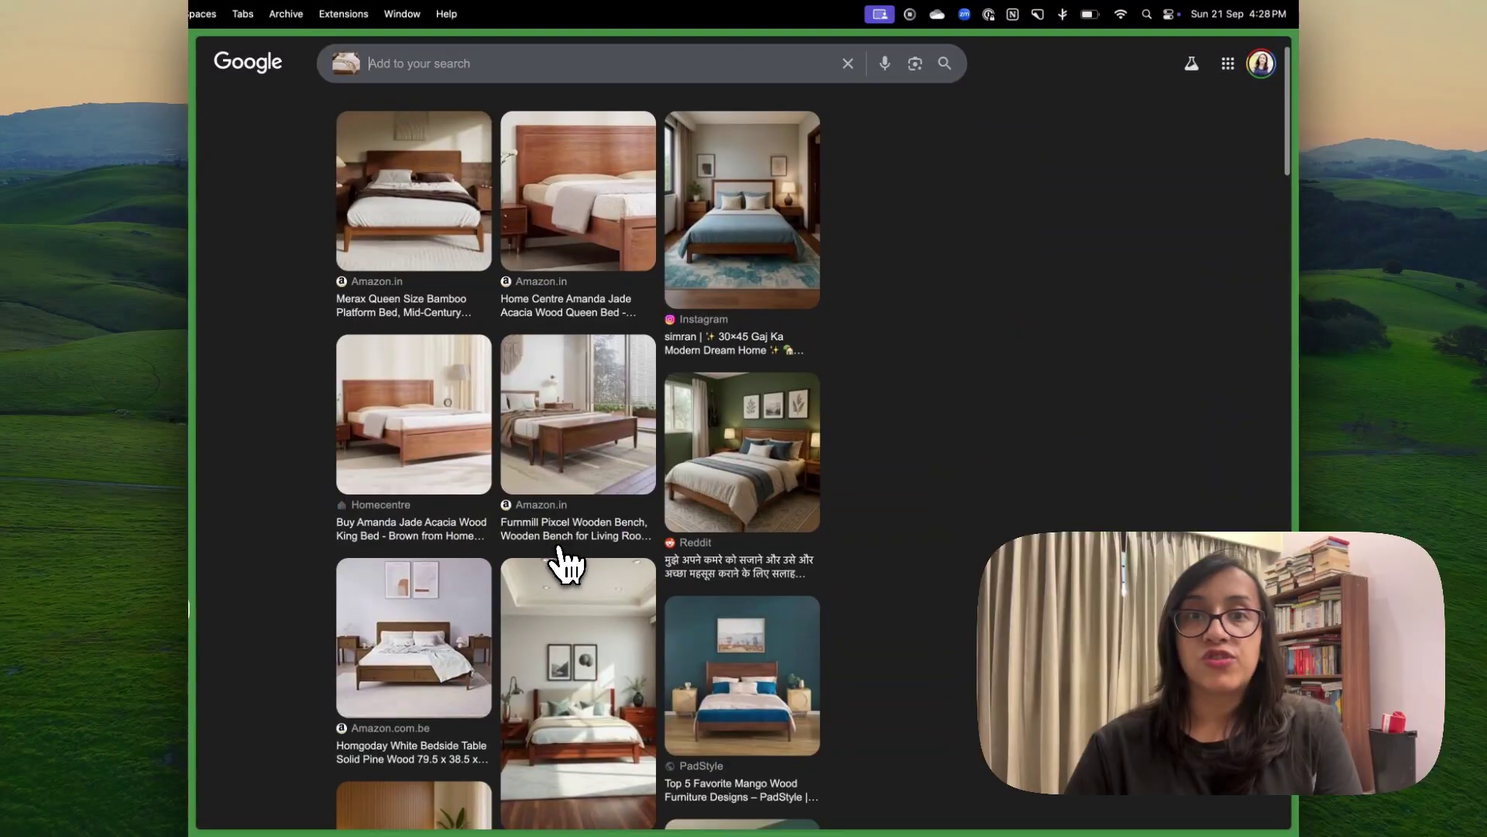
scroll(704, 331, up, 1)
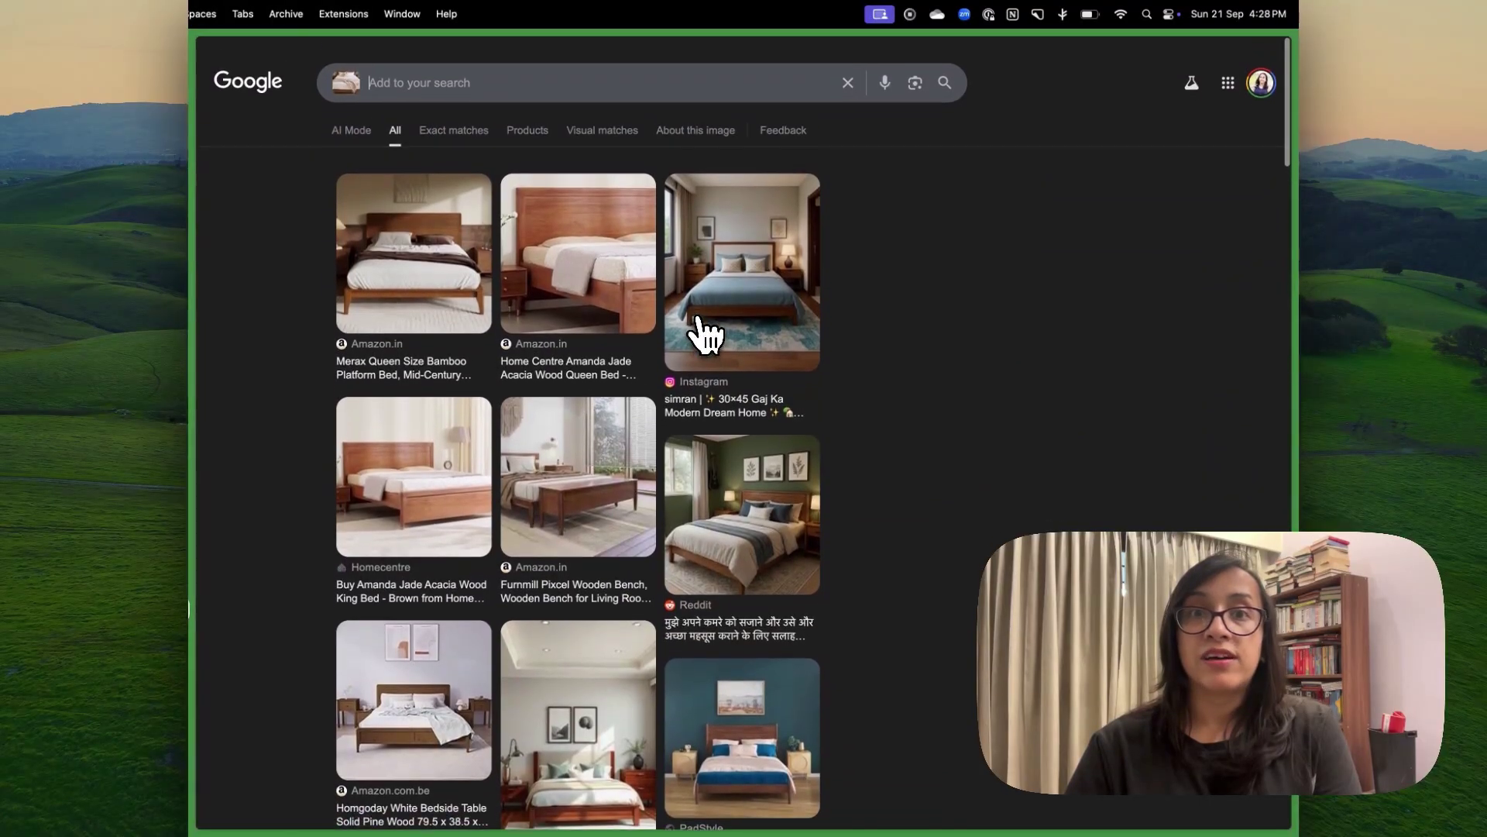
scroll(705, 334, down, 1)
scroll(704, 331, up, 1)
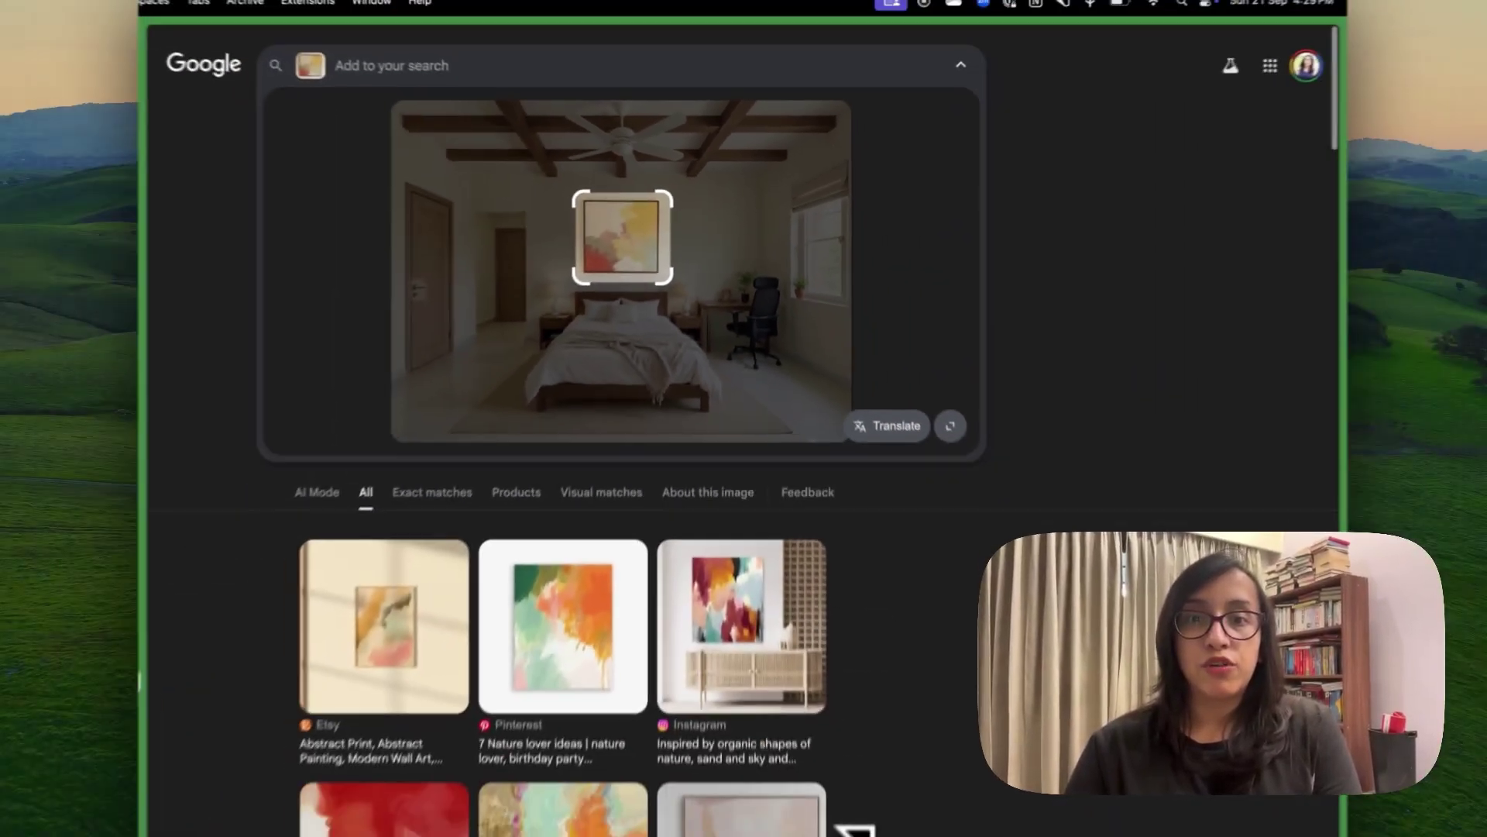
scroll(577, 464, down, 8)
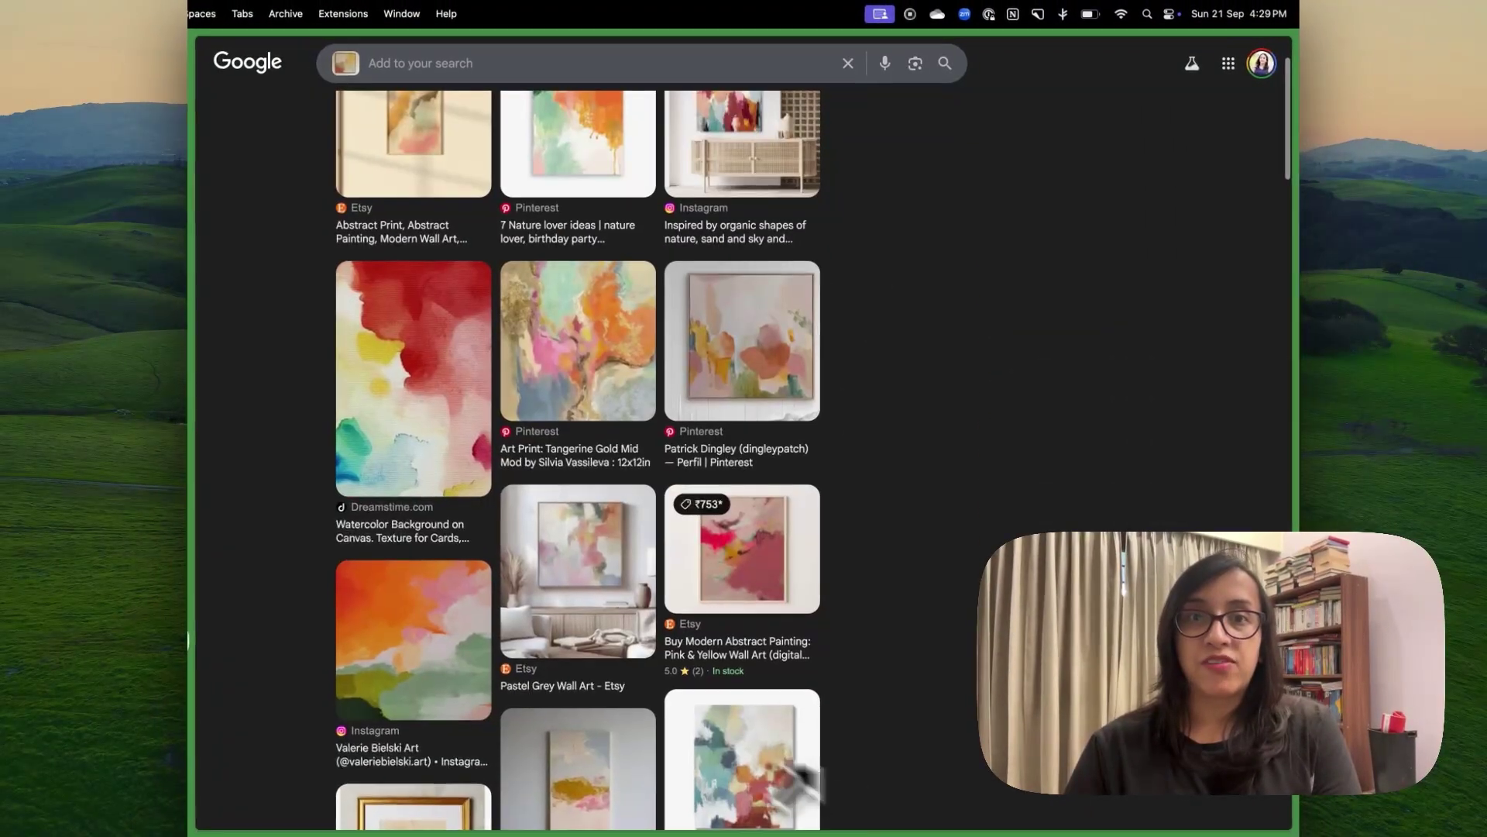
scroll(535, 504, up, 2)
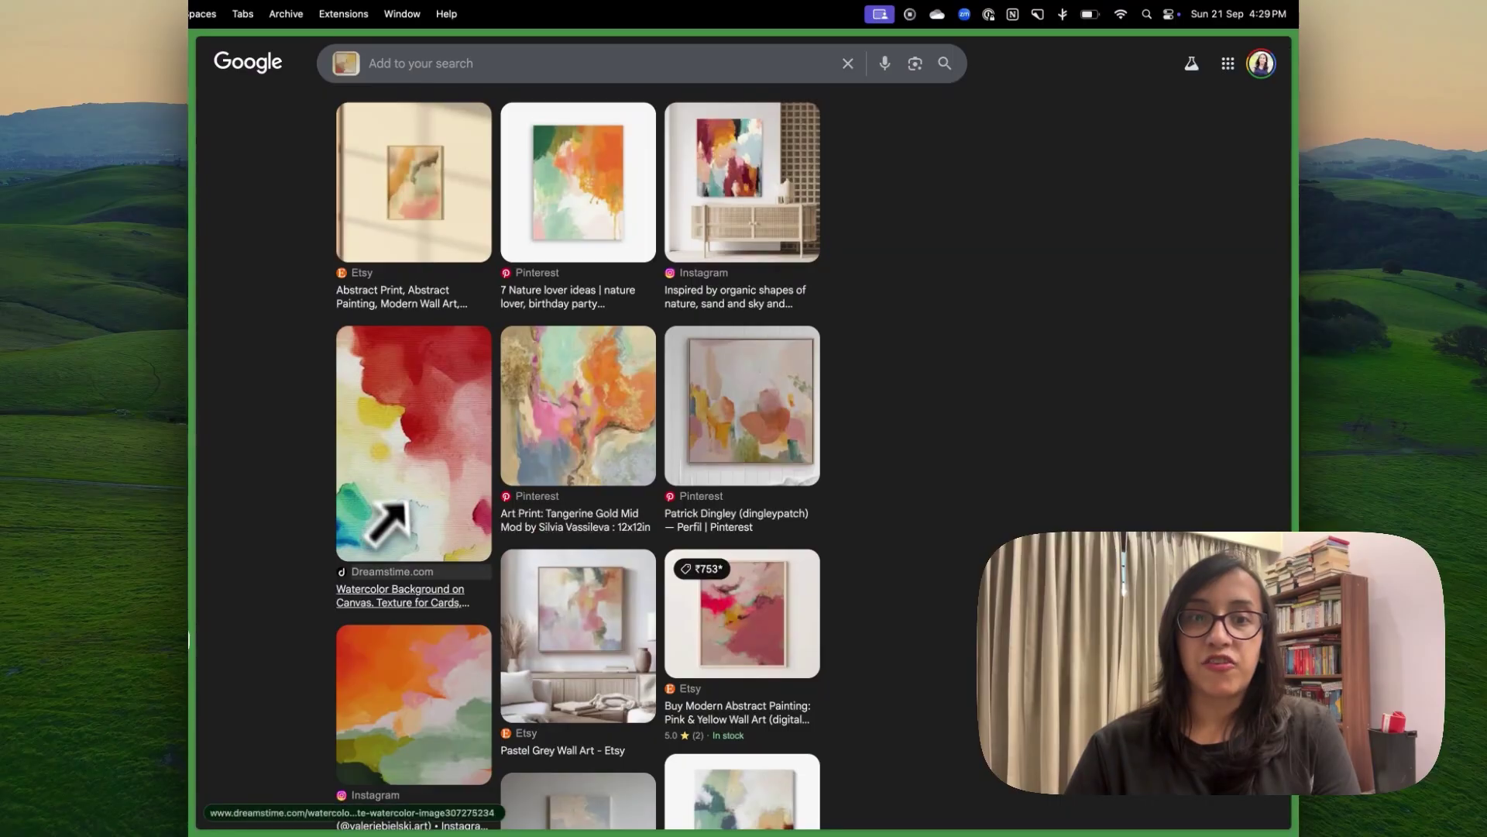
scroll(535, 566, down, 5)
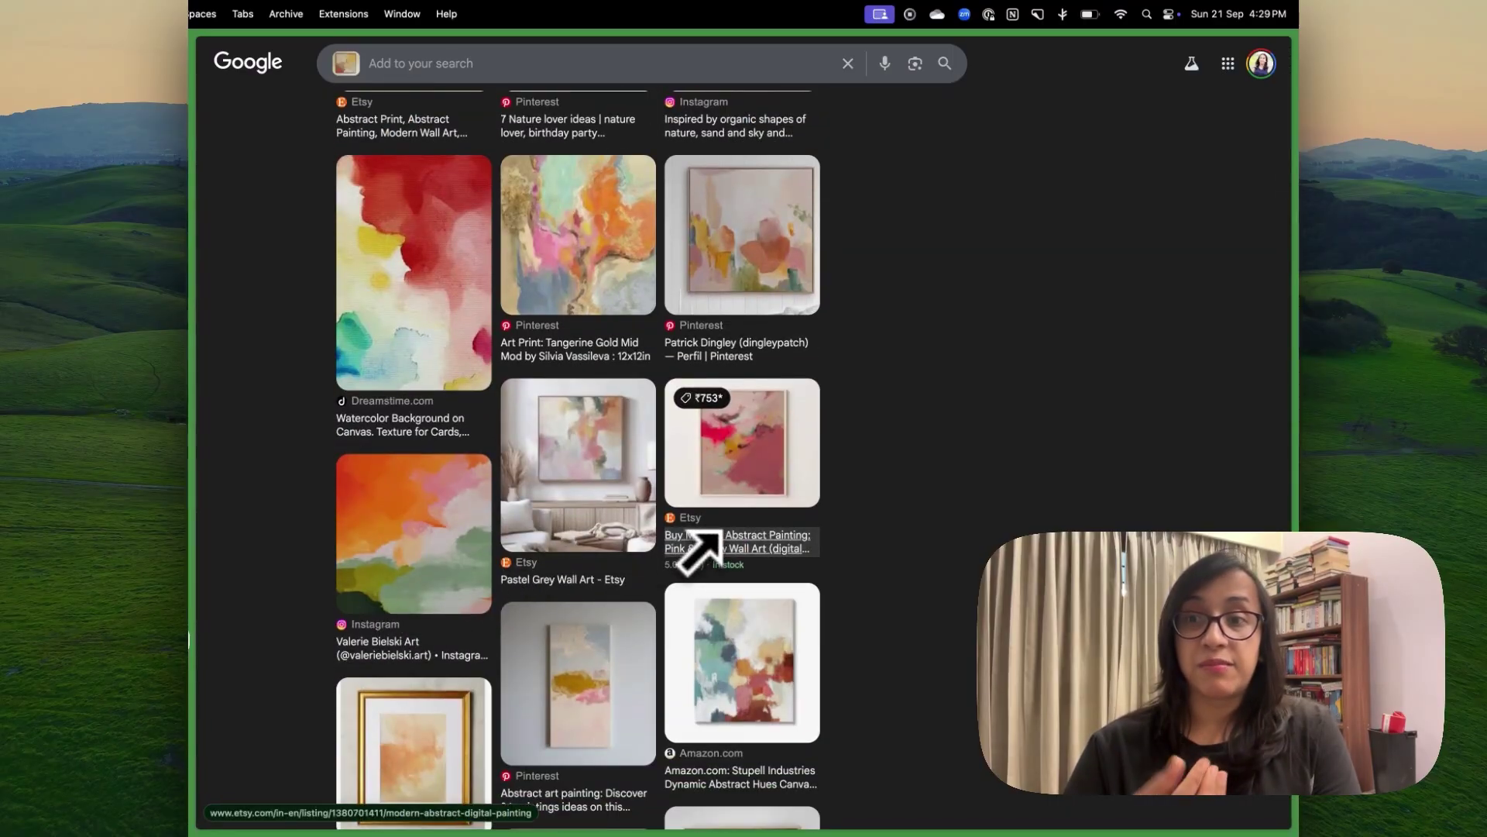
scroll(719, 533, up, 4)
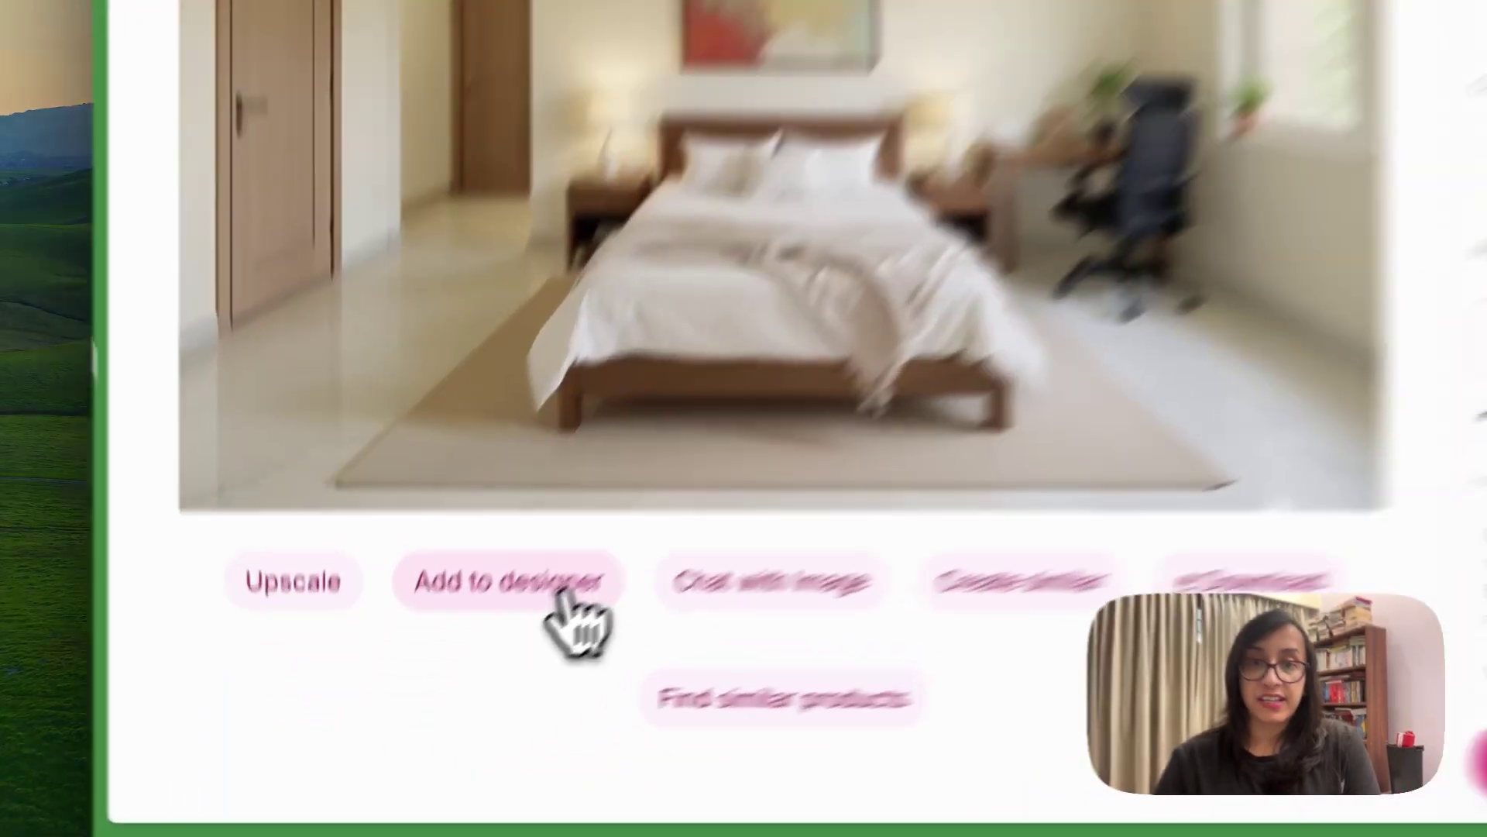
- Add the painted bedroom design to a new mood board
click(442, 704)
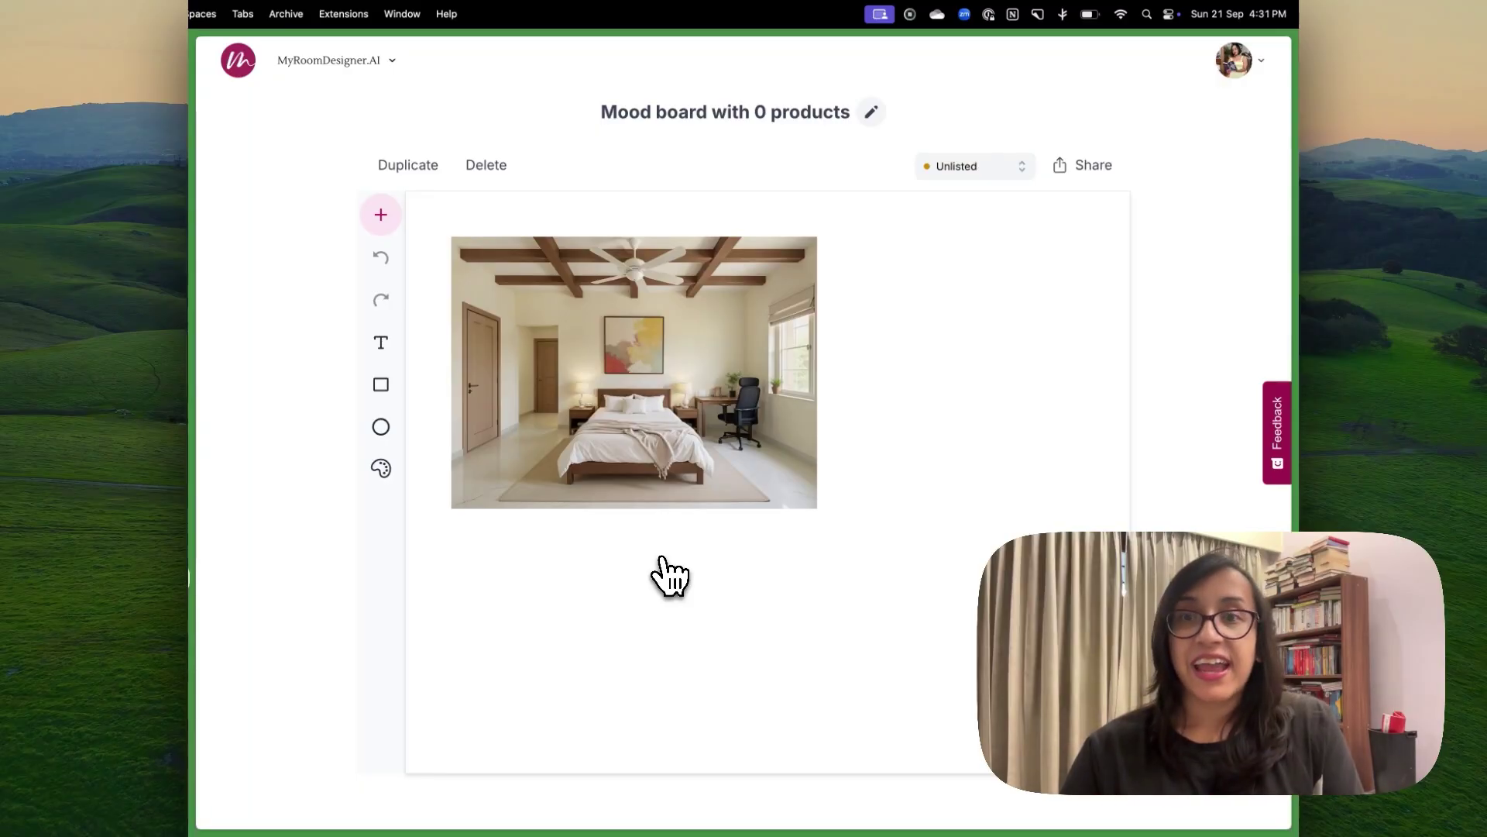
scroll(834, 364, down, 2)
scroll(834, 364, up, 2)
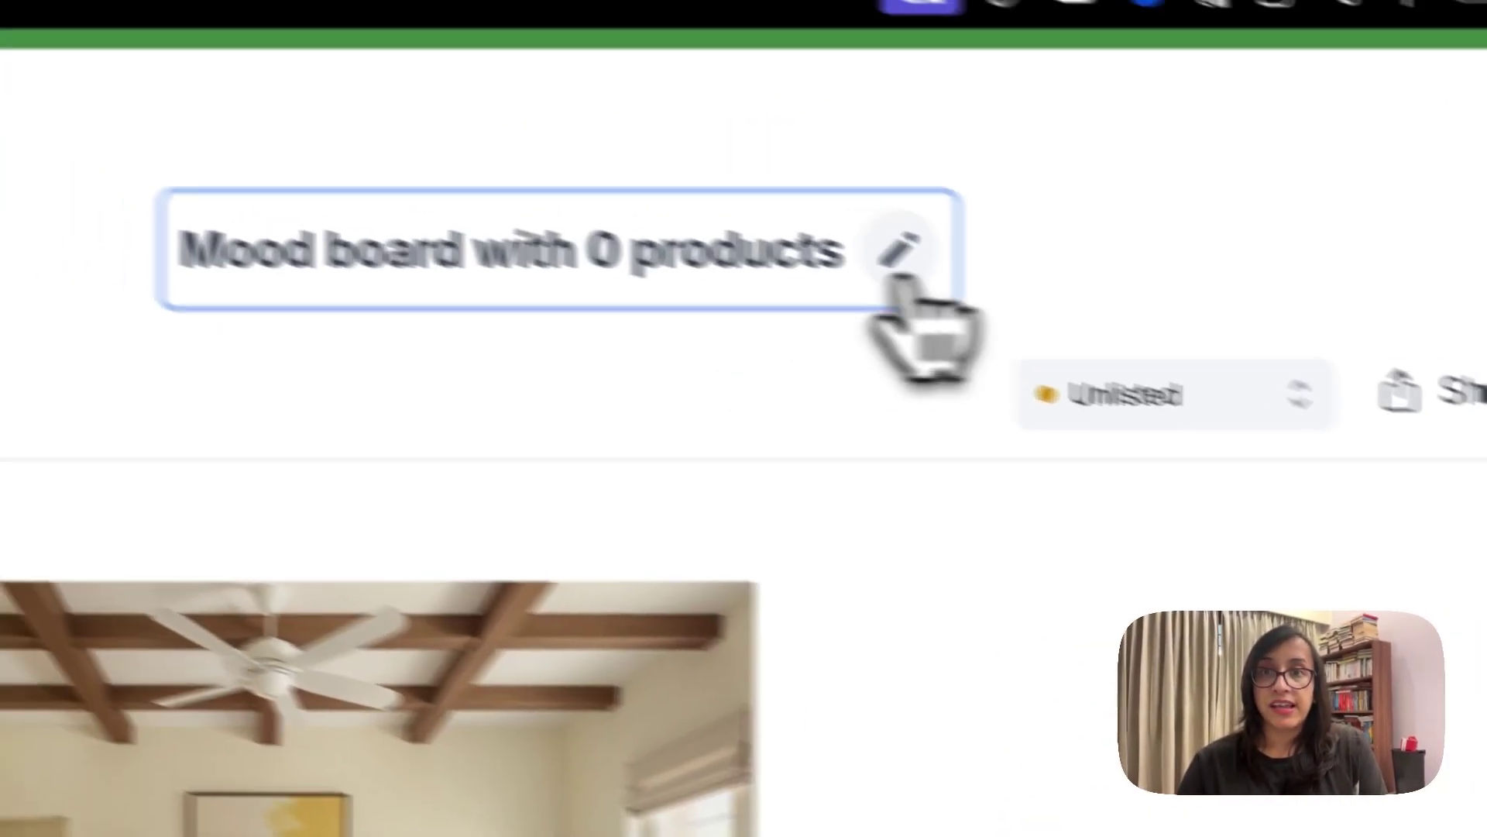
- Retitle the mood board 'Dream redecoration of house' and save it
click(734, 197)
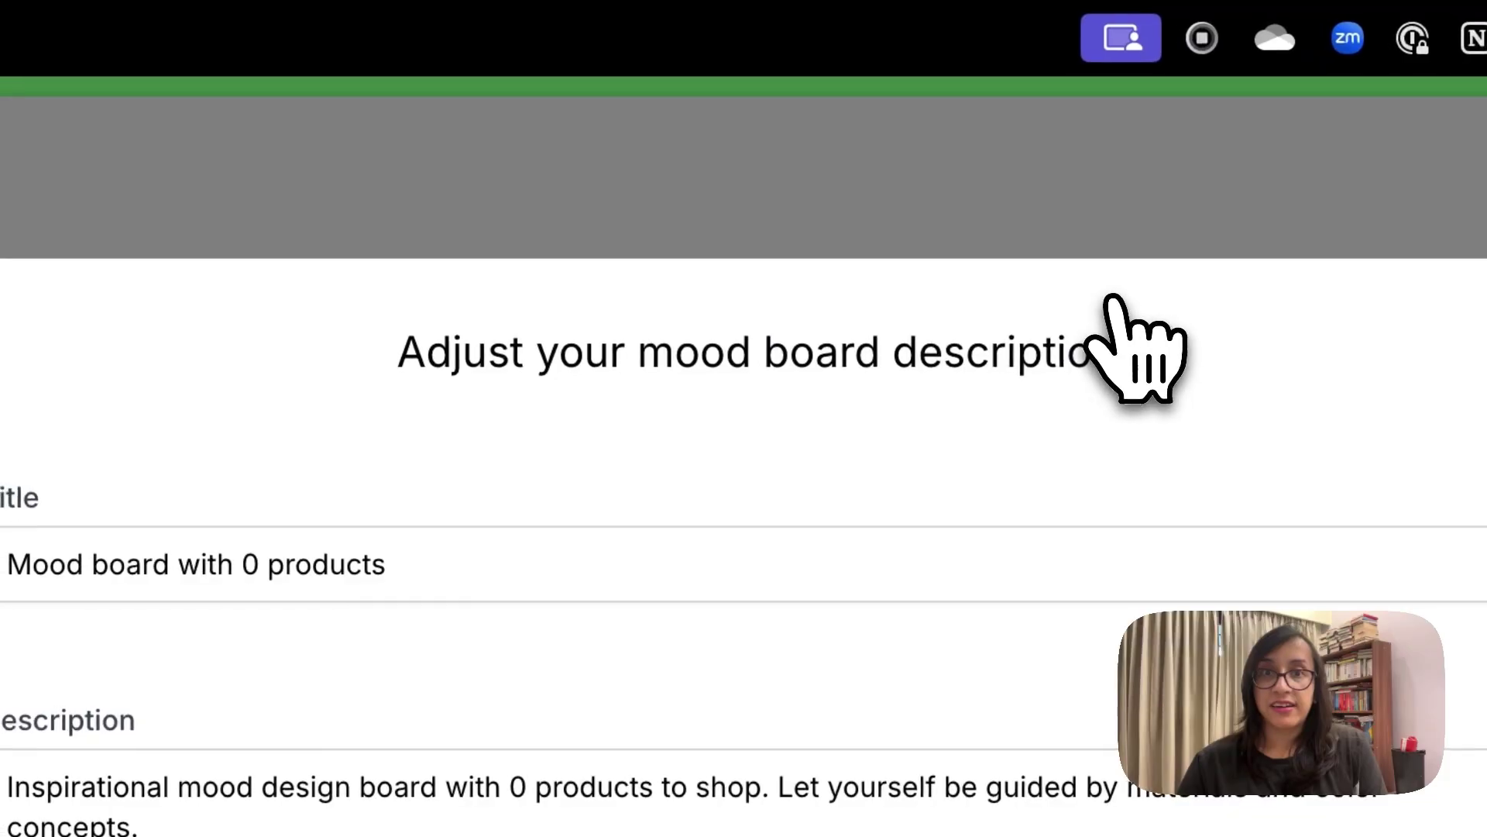
triple_click(587, 556)
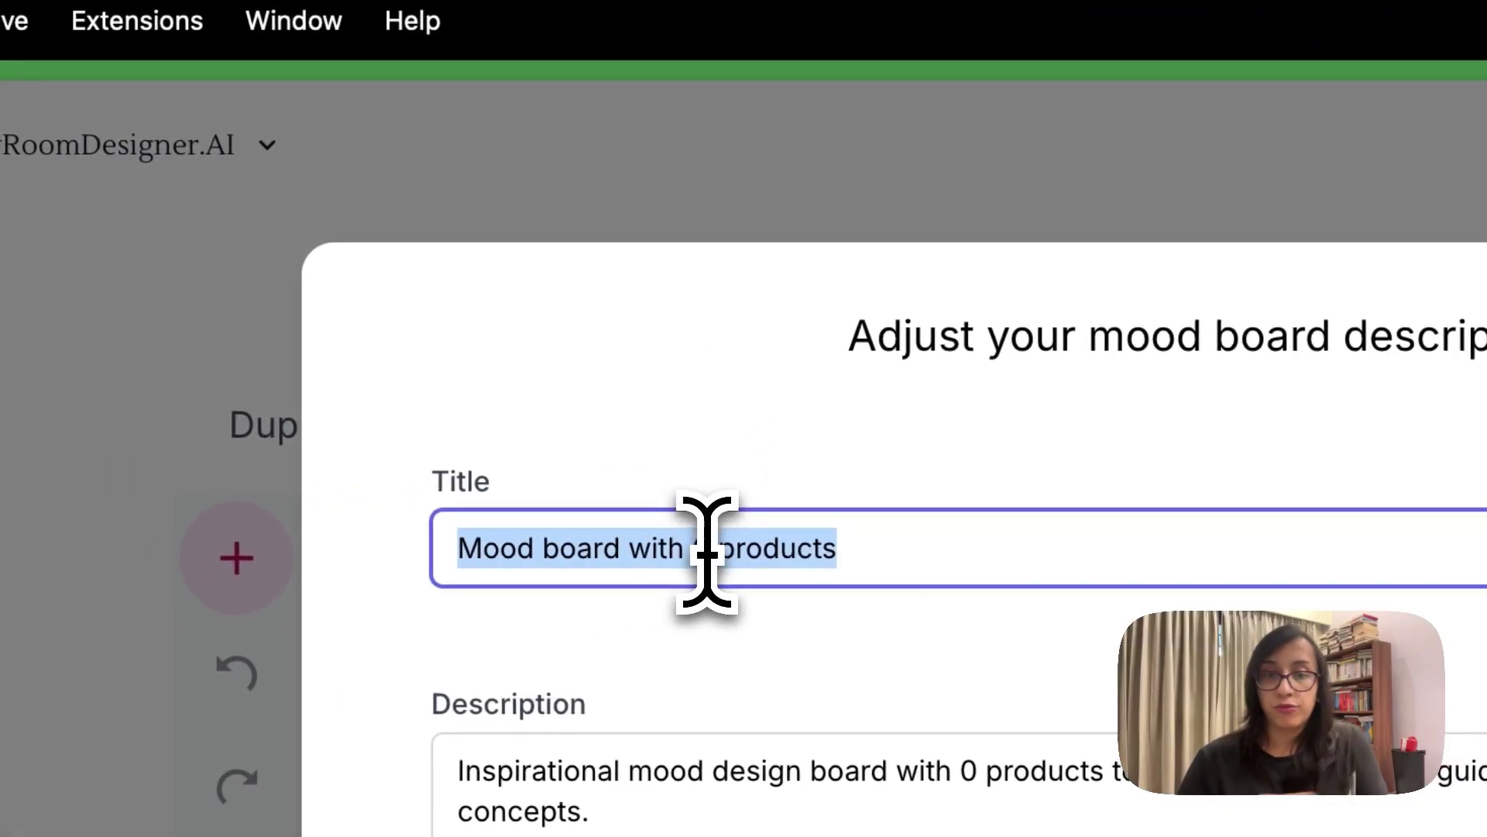
text(Deam redecoration of)
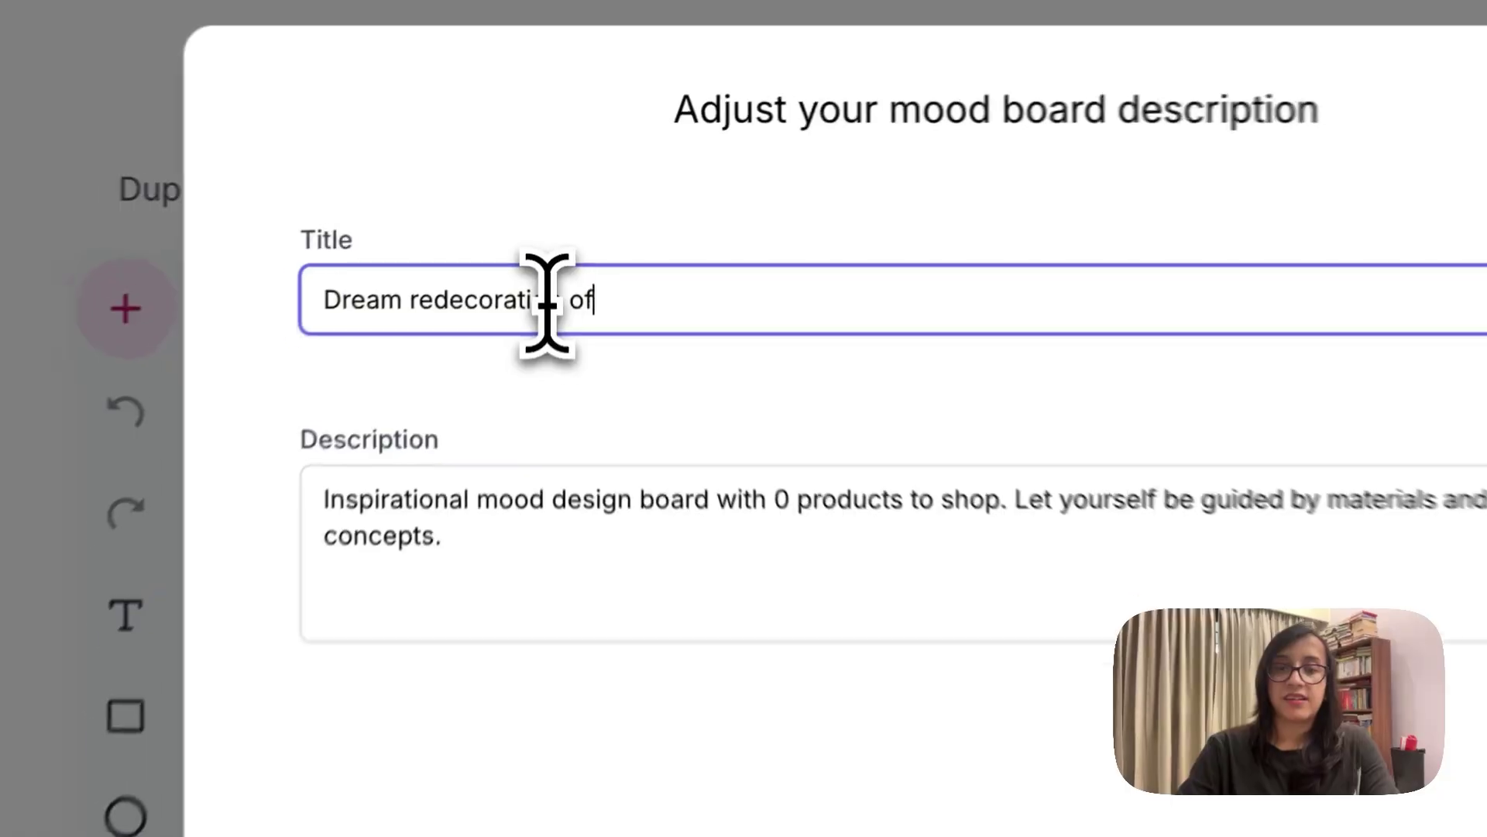
text( hourse)
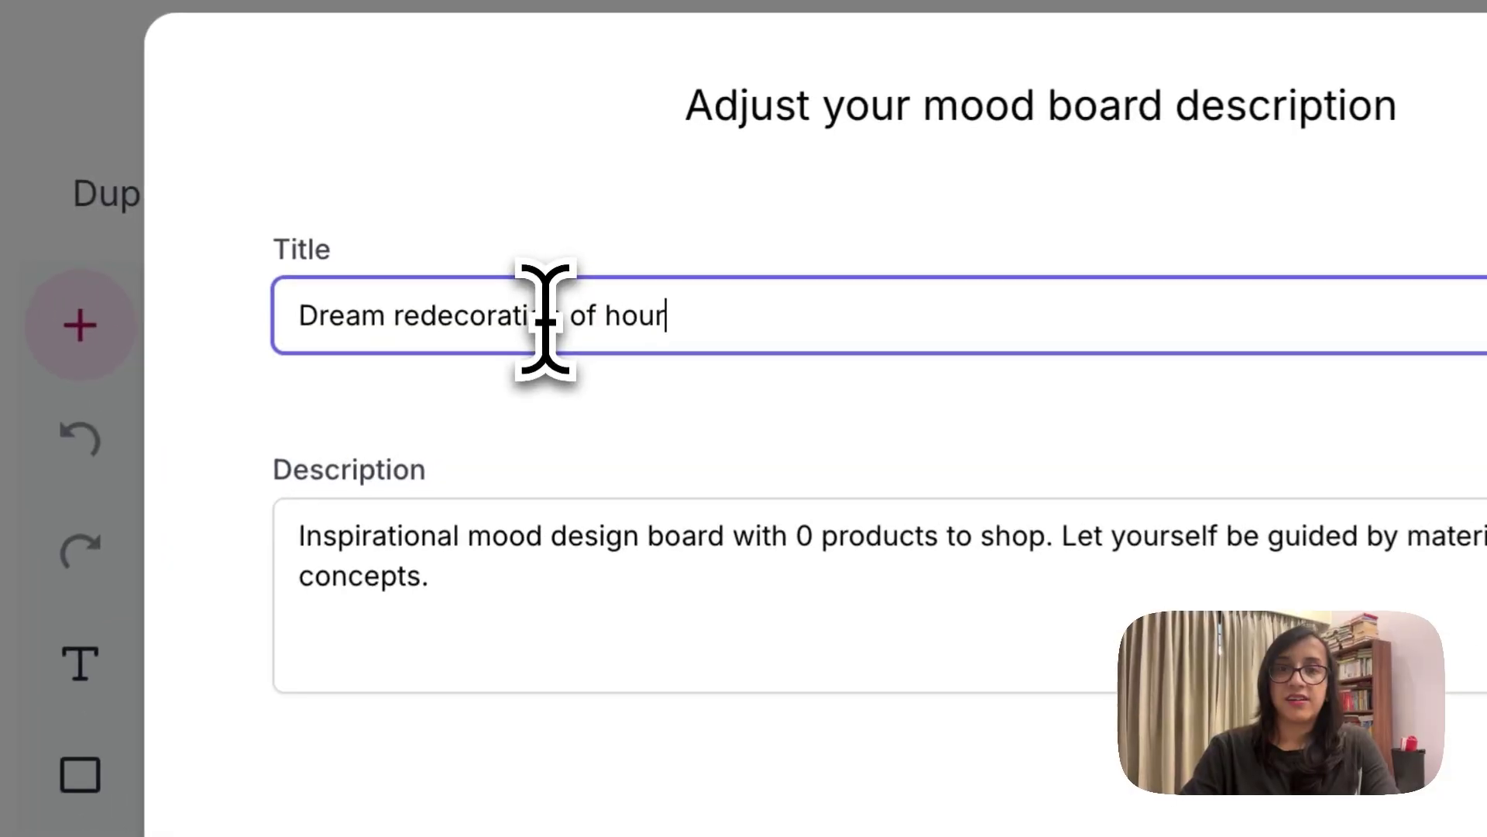
key(BackSpace)
key(BackSpace)
key(BackSpace)
text(se)
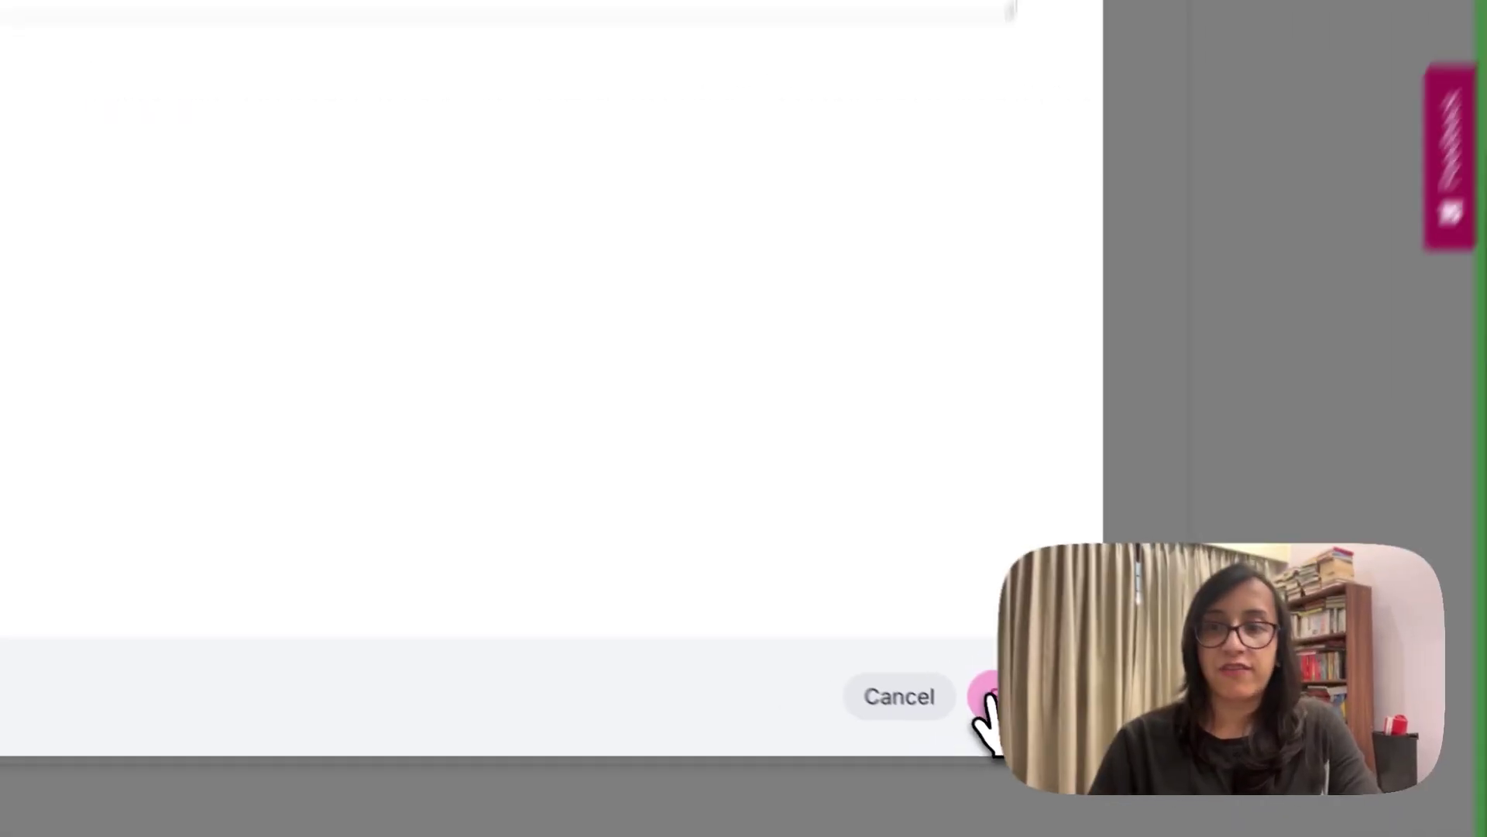
click(989, 717)
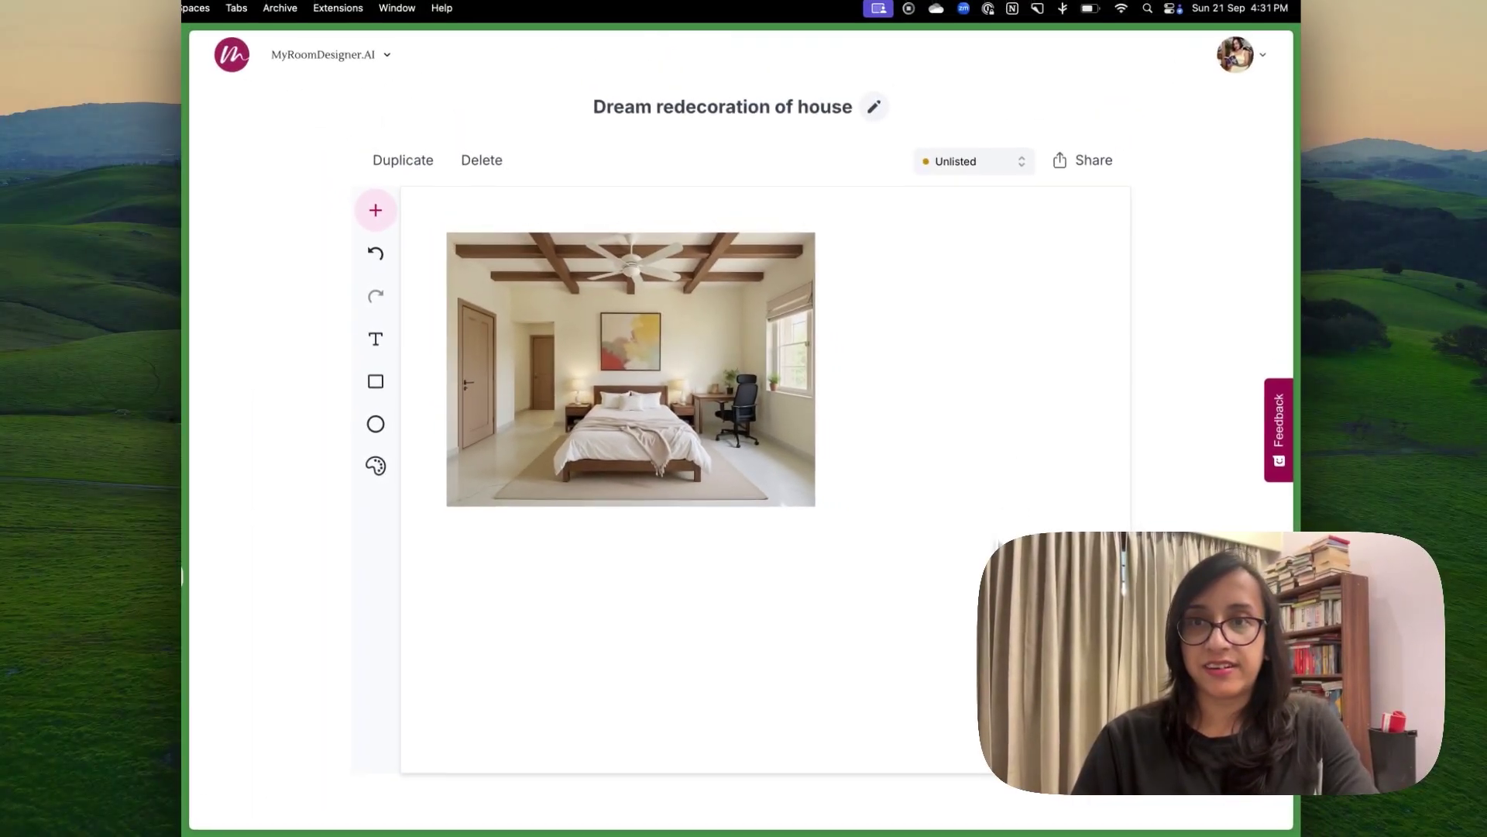
- Try hues in the board background colour picker until it turns mauve
click(961, 108)
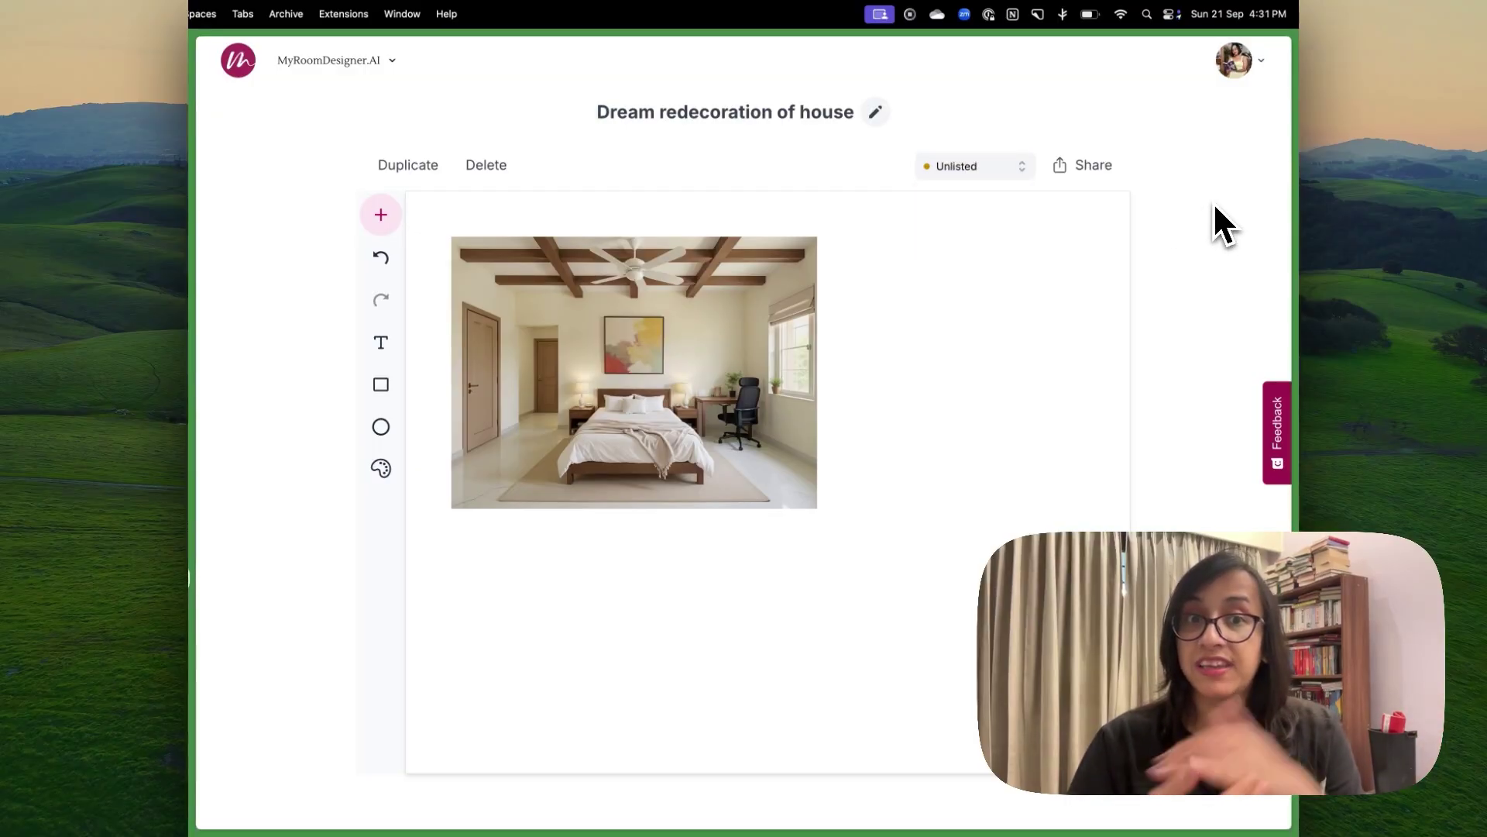
click(380, 470)
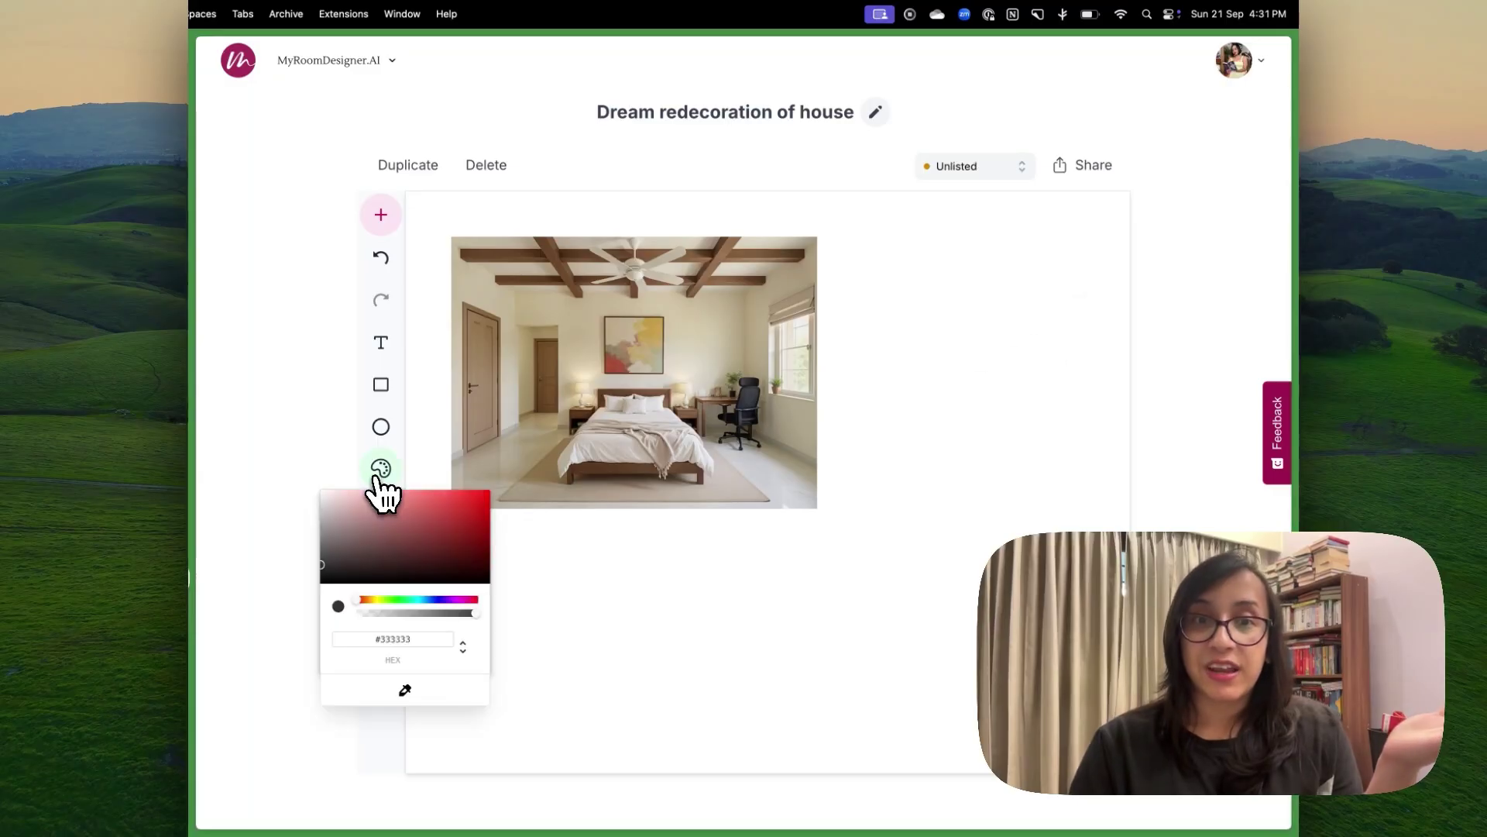
mouse_move(359, 598)
mouse_down()
mouse_move(489, 616)
mouse_move(382, 616)
mouse_up()
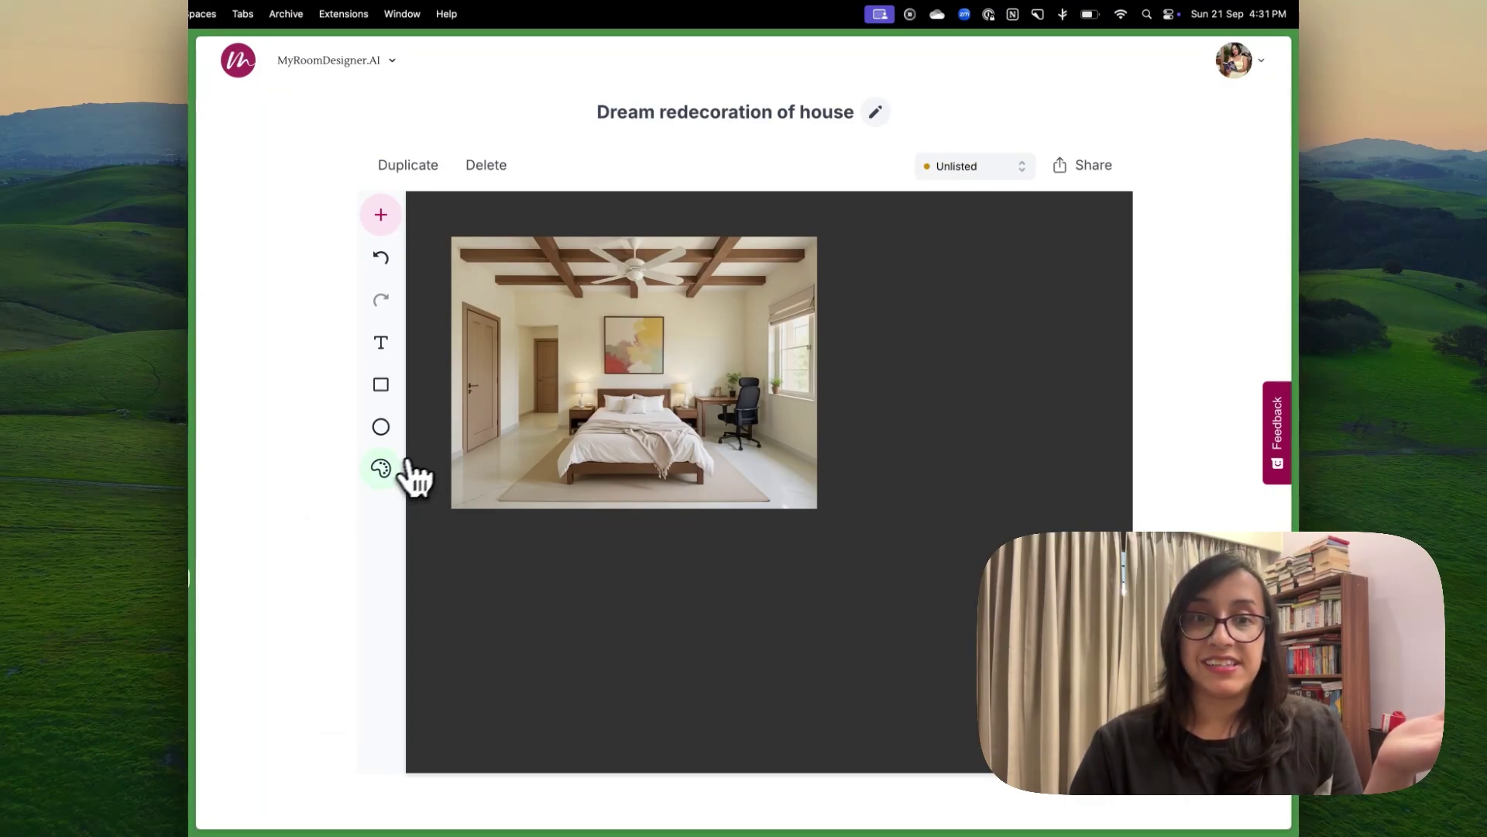
click(385, 473)
mouse_move(324, 568)
mouse_down()
mouse_move(339, 531)
mouse_move(375, 529)
mouse_move(392, 547)
mouse_up()
- Darken the mauve background to a deep maroon, then switch to the Mood Board AI tool
click(290, 372)
scroll(757, 348, down, 3)
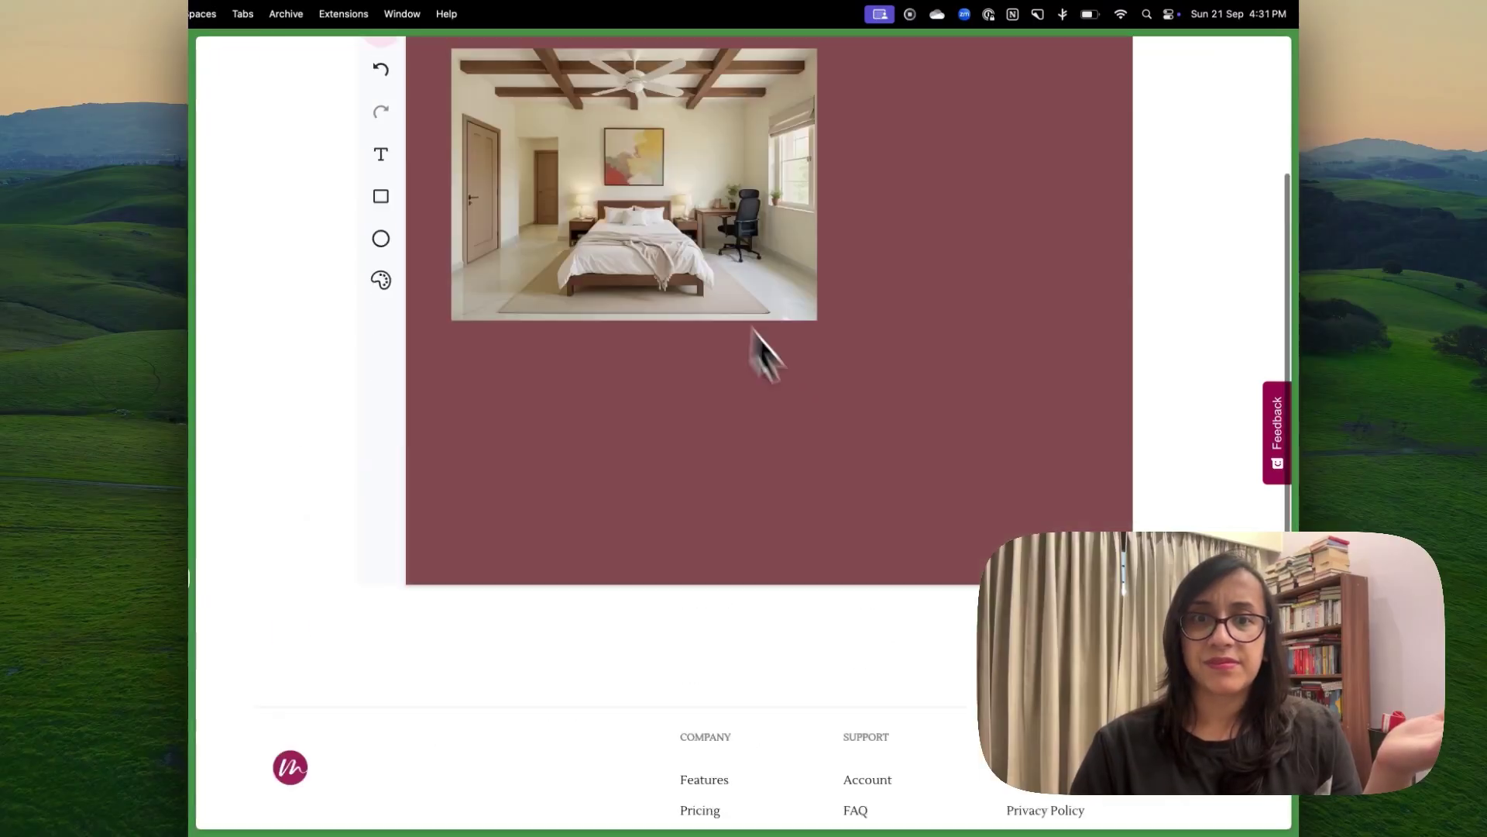
scroll(890, 421, up, 3)
click(333, 60)
click(312, 100)
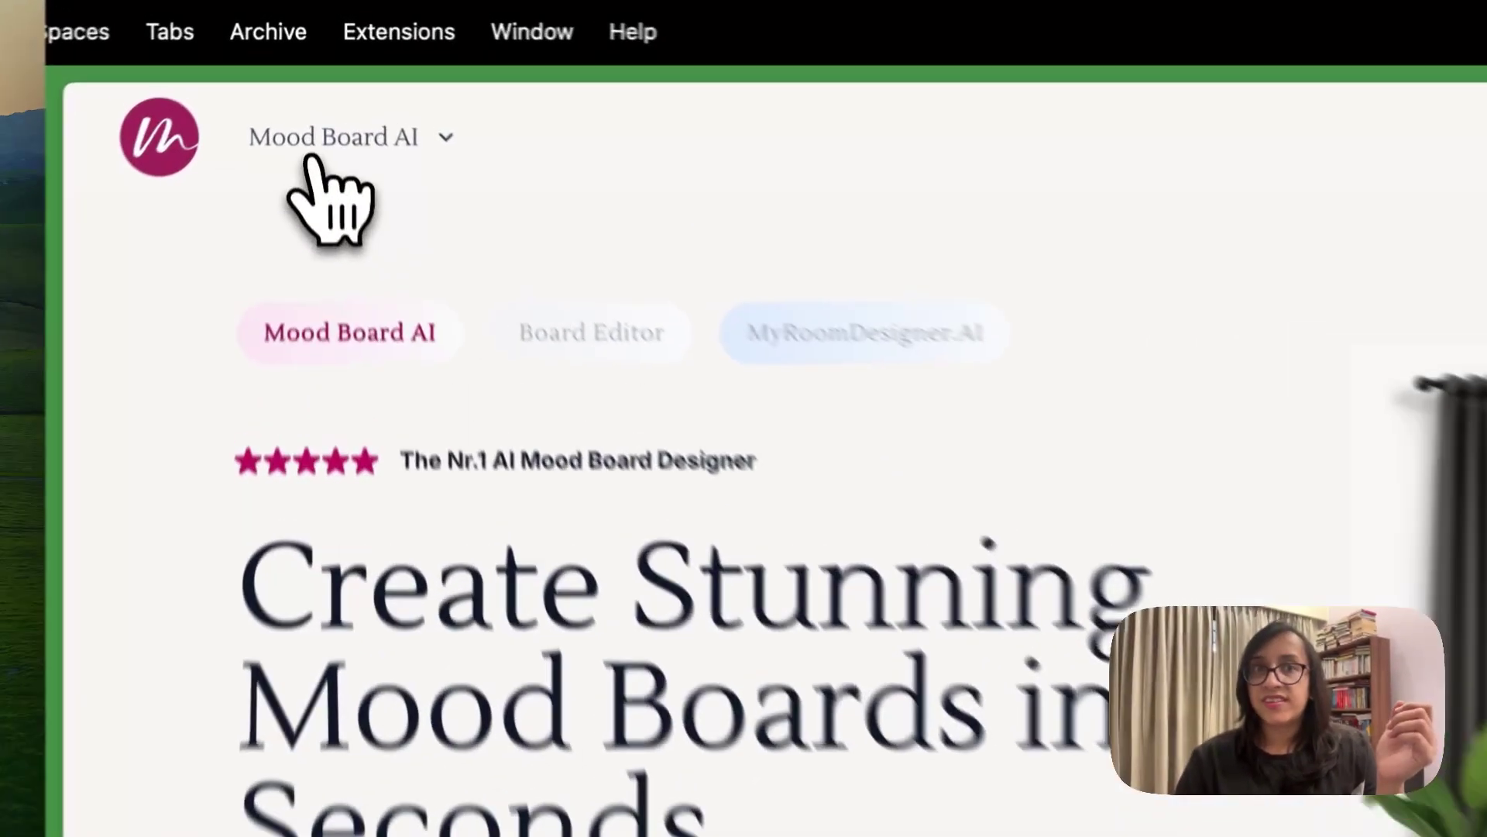
- Pick Mood Board AI from the site's tools list and start a new mood board
click(305, 68)
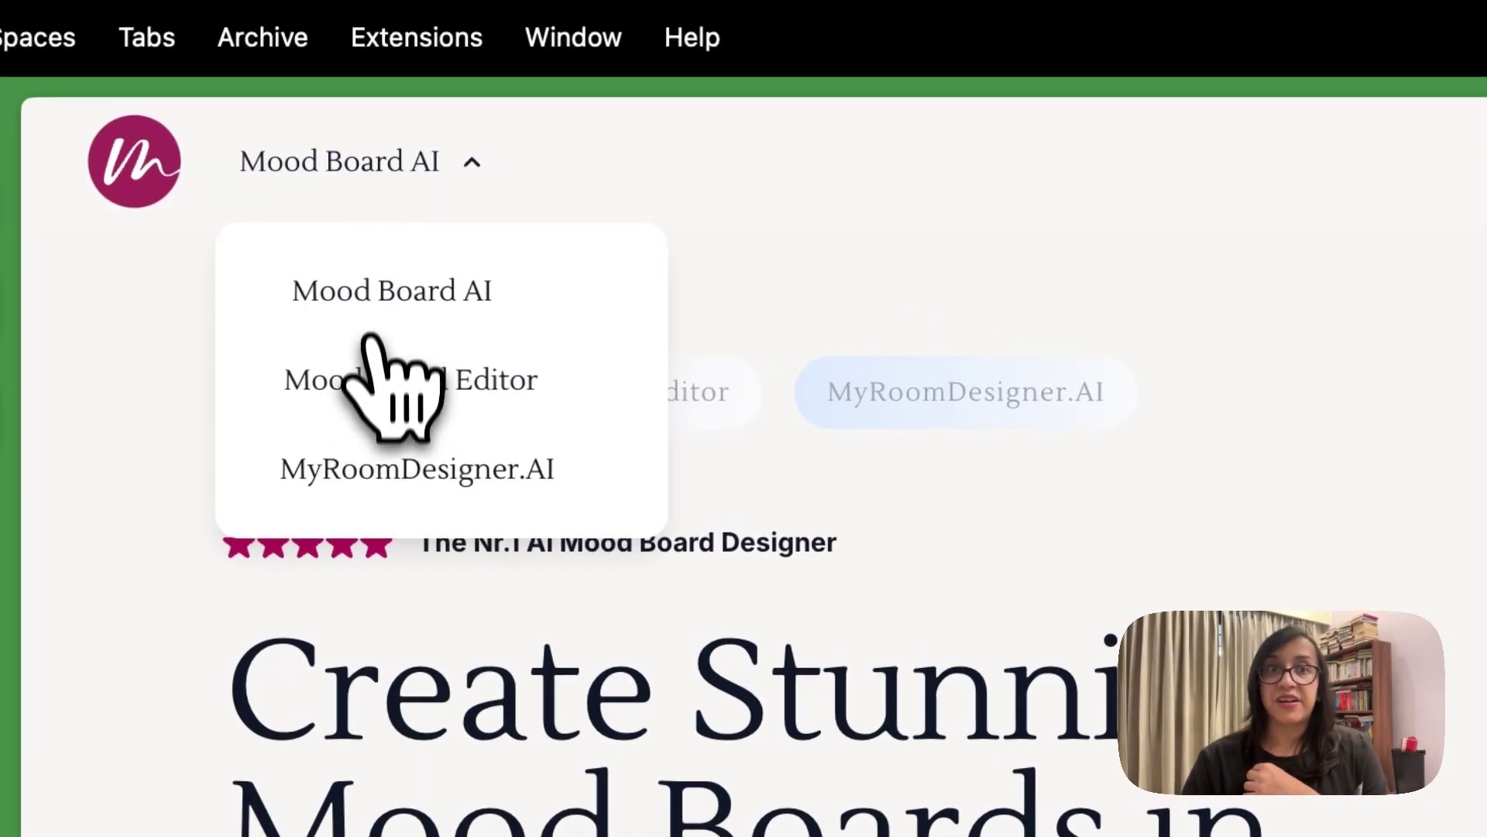
click(370, 309)
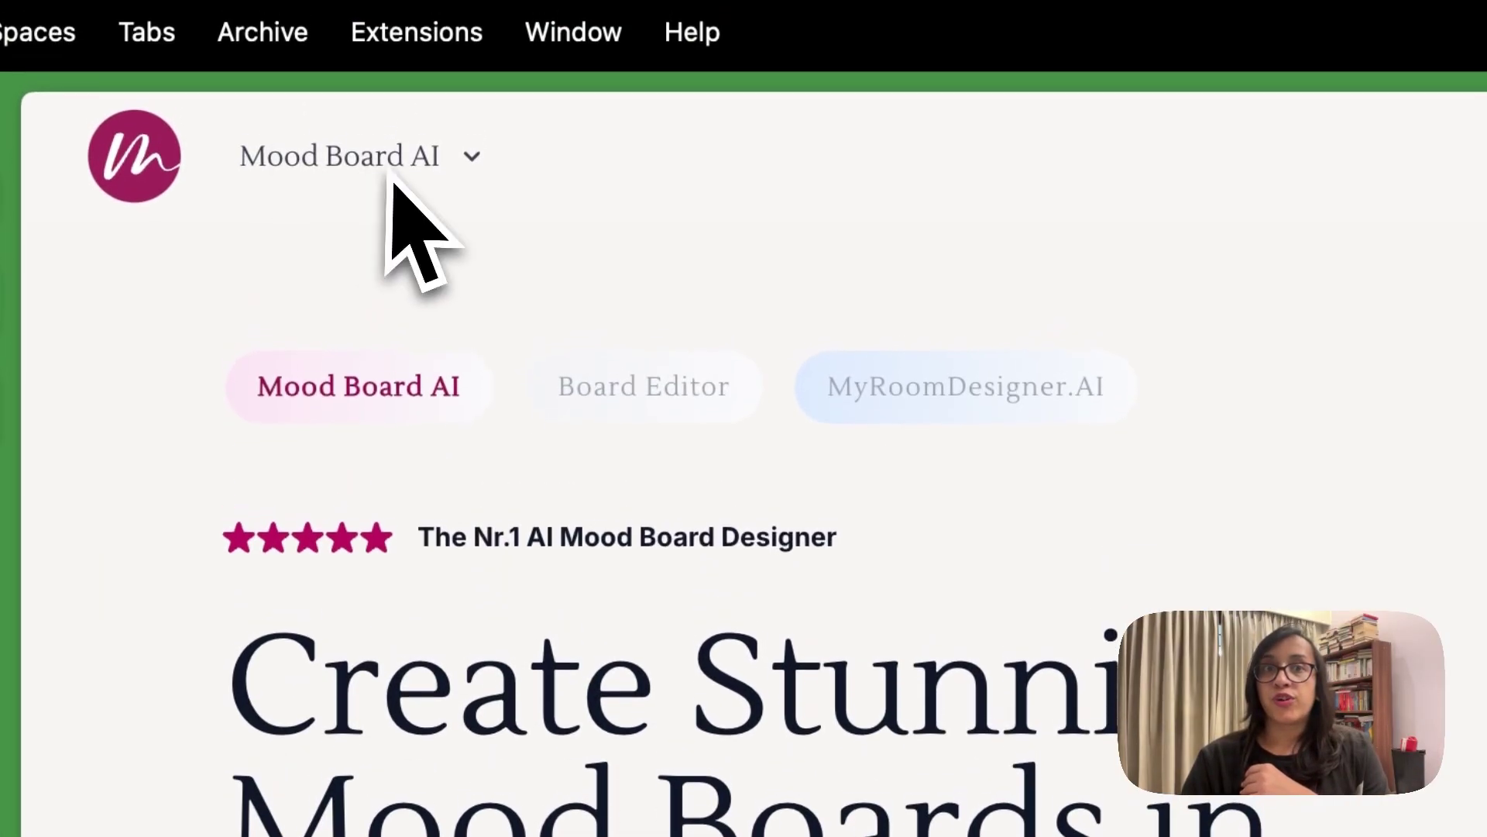
click(407, 161)
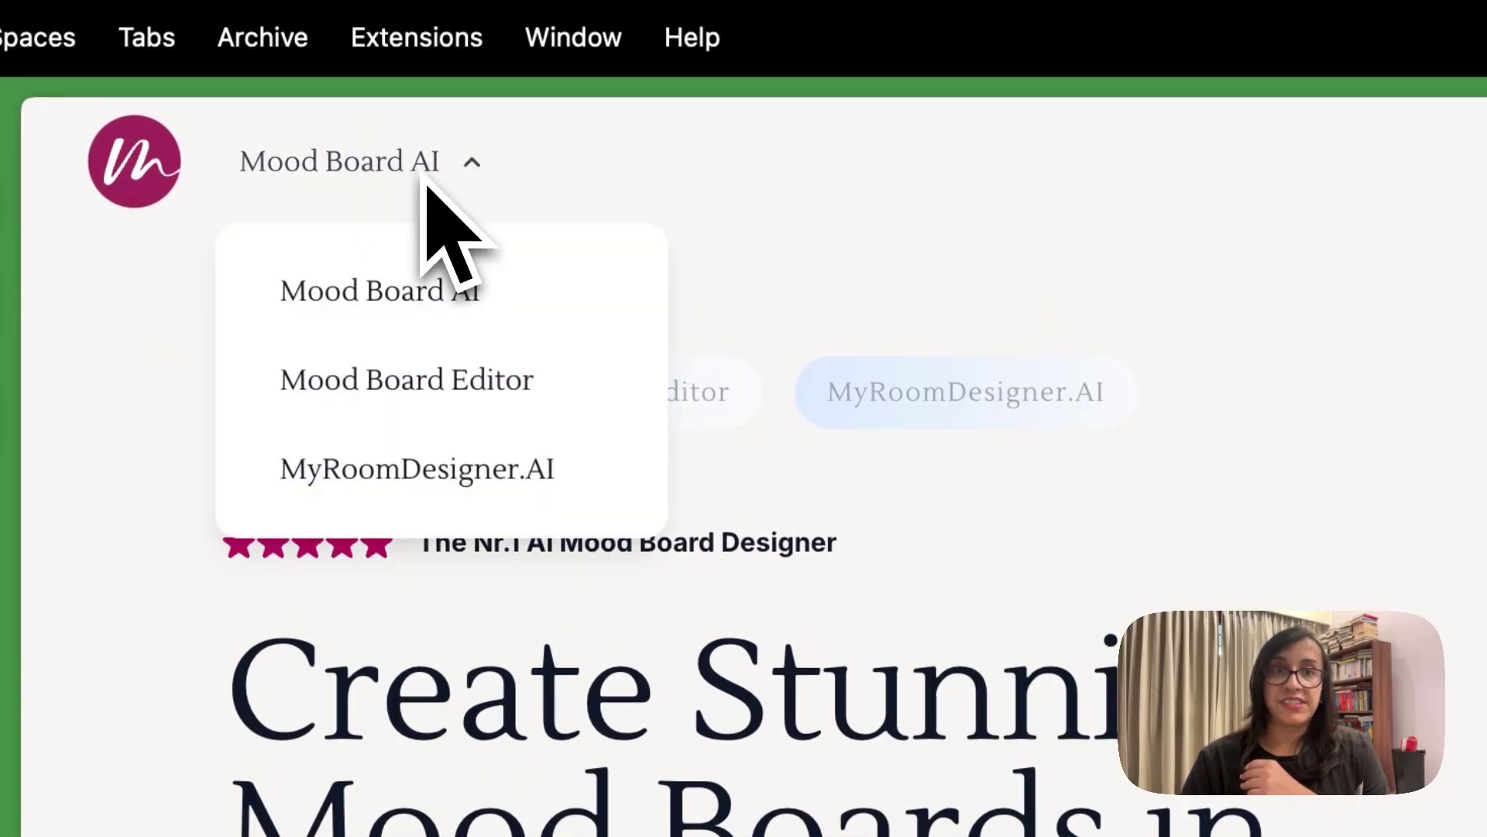
click(382, 329)
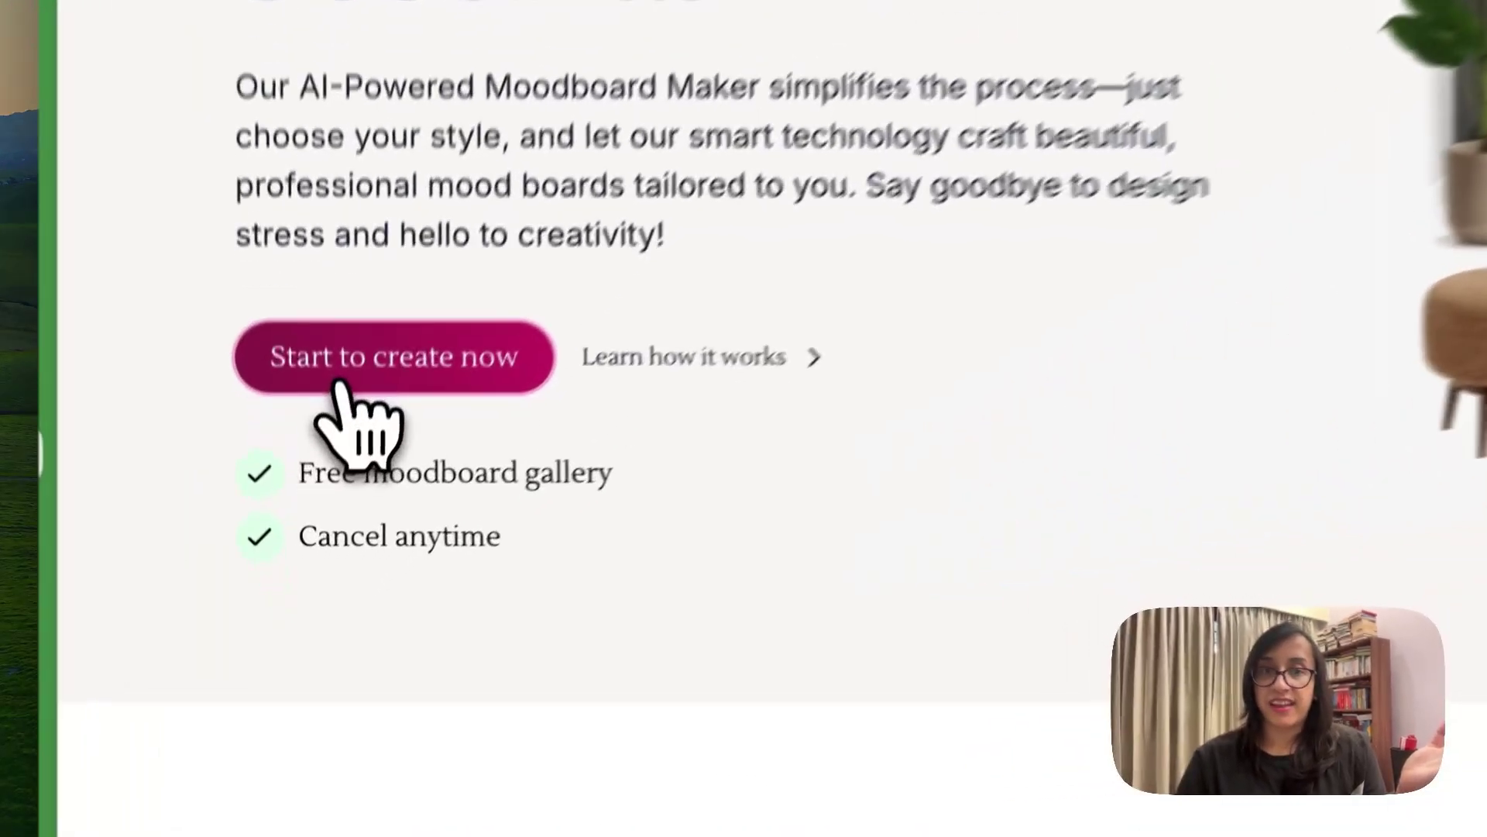
click(318, 545)
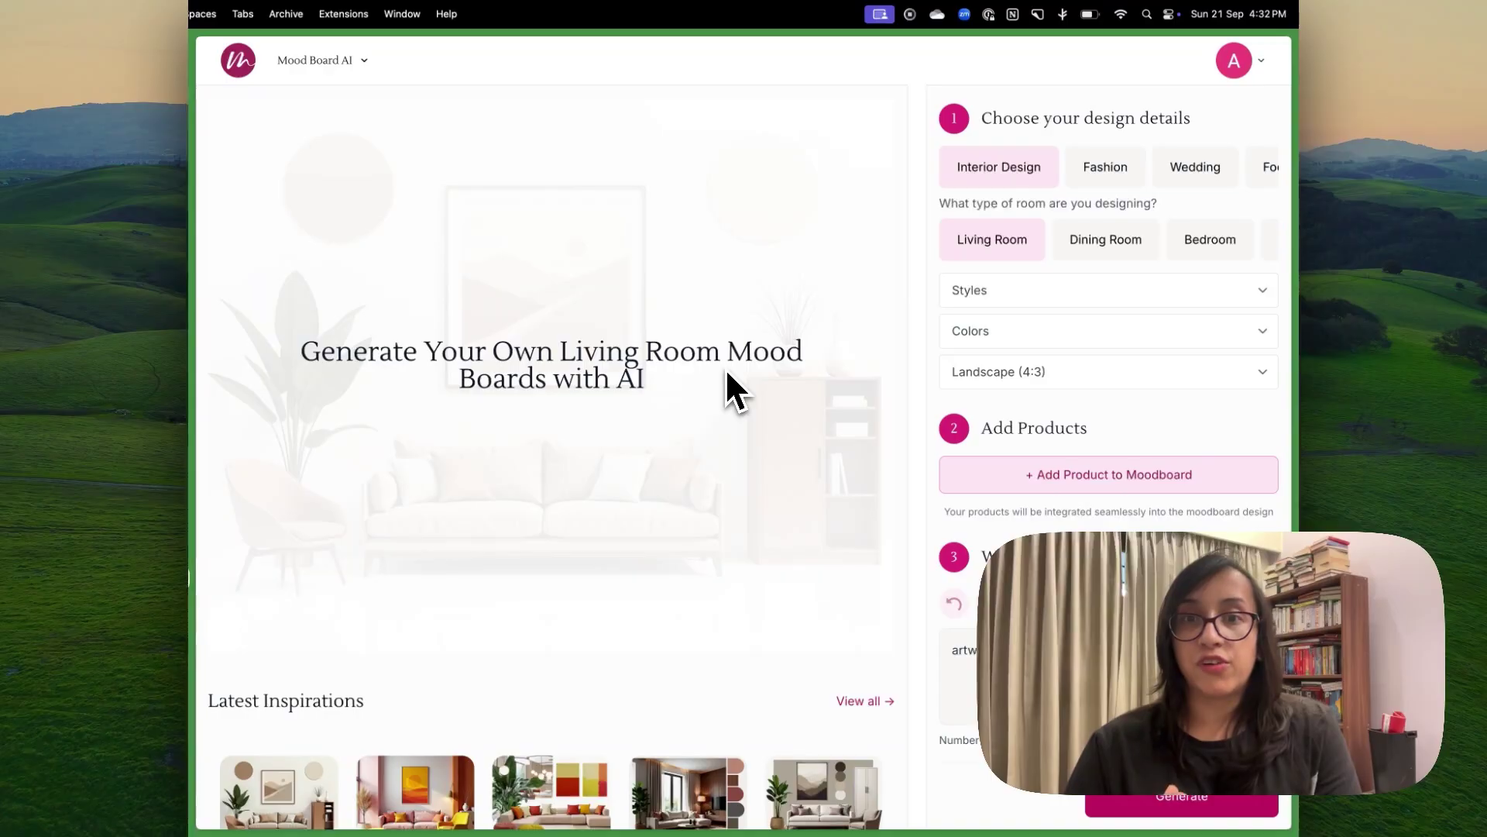
- Set the room type to Bedroom and the decor style to Bohemian
scroll(726, 372, down, 5)
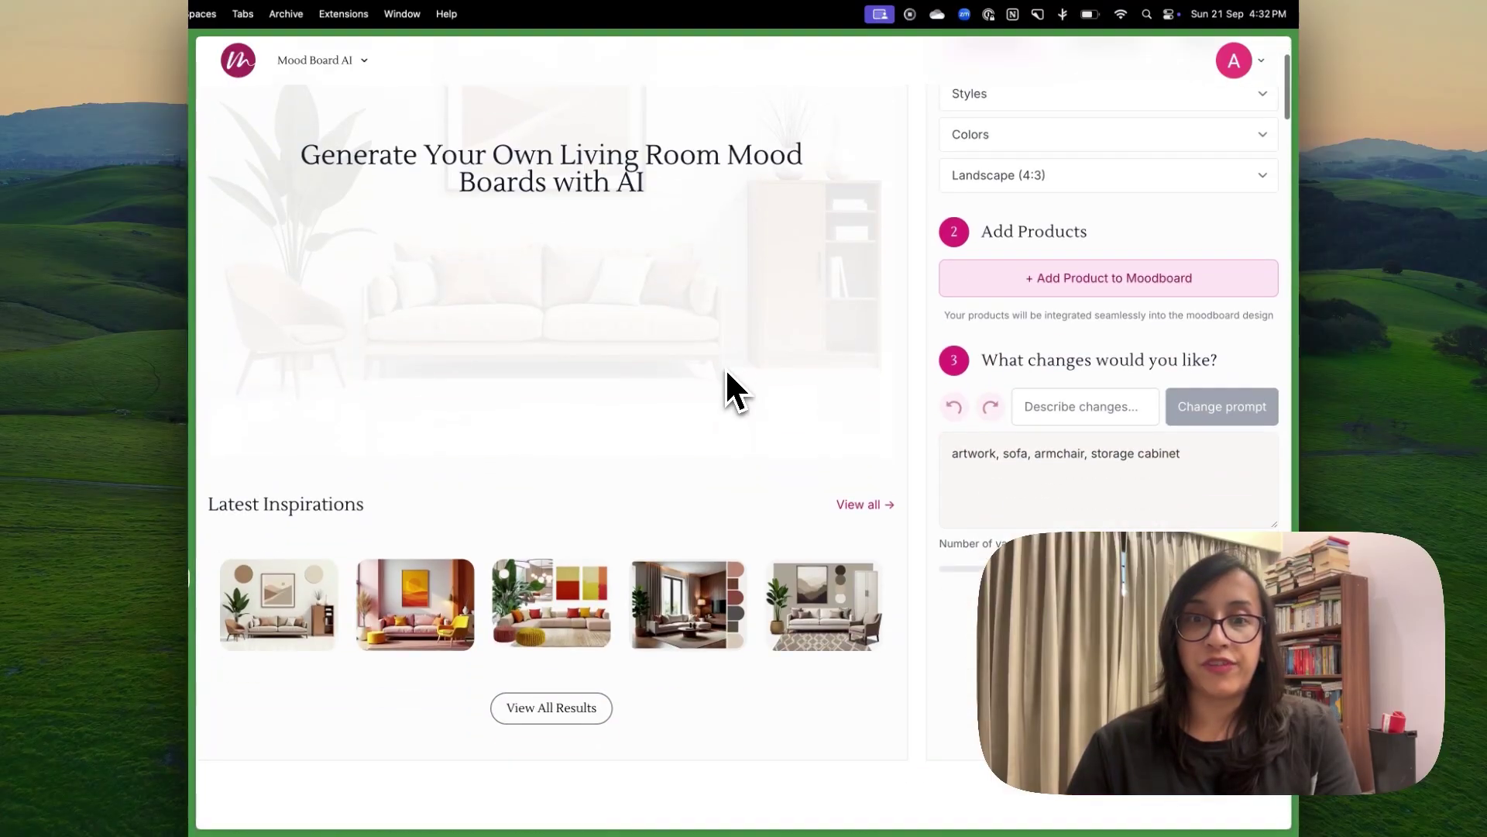
scroll(727, 372, up, 5)
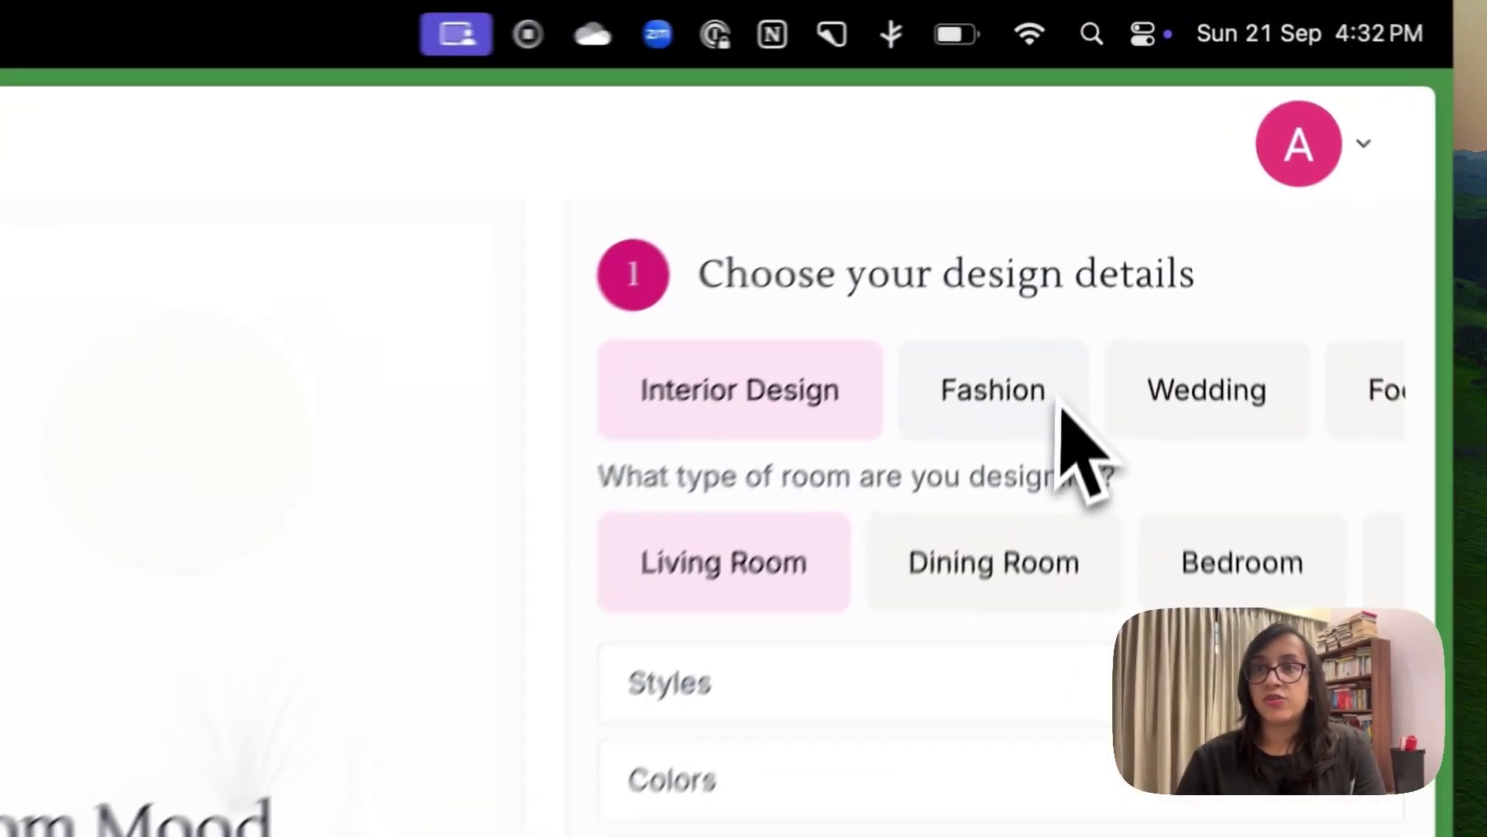
scroll(1147, 175, right, 3)
scroll(1090, 458, left, 3)
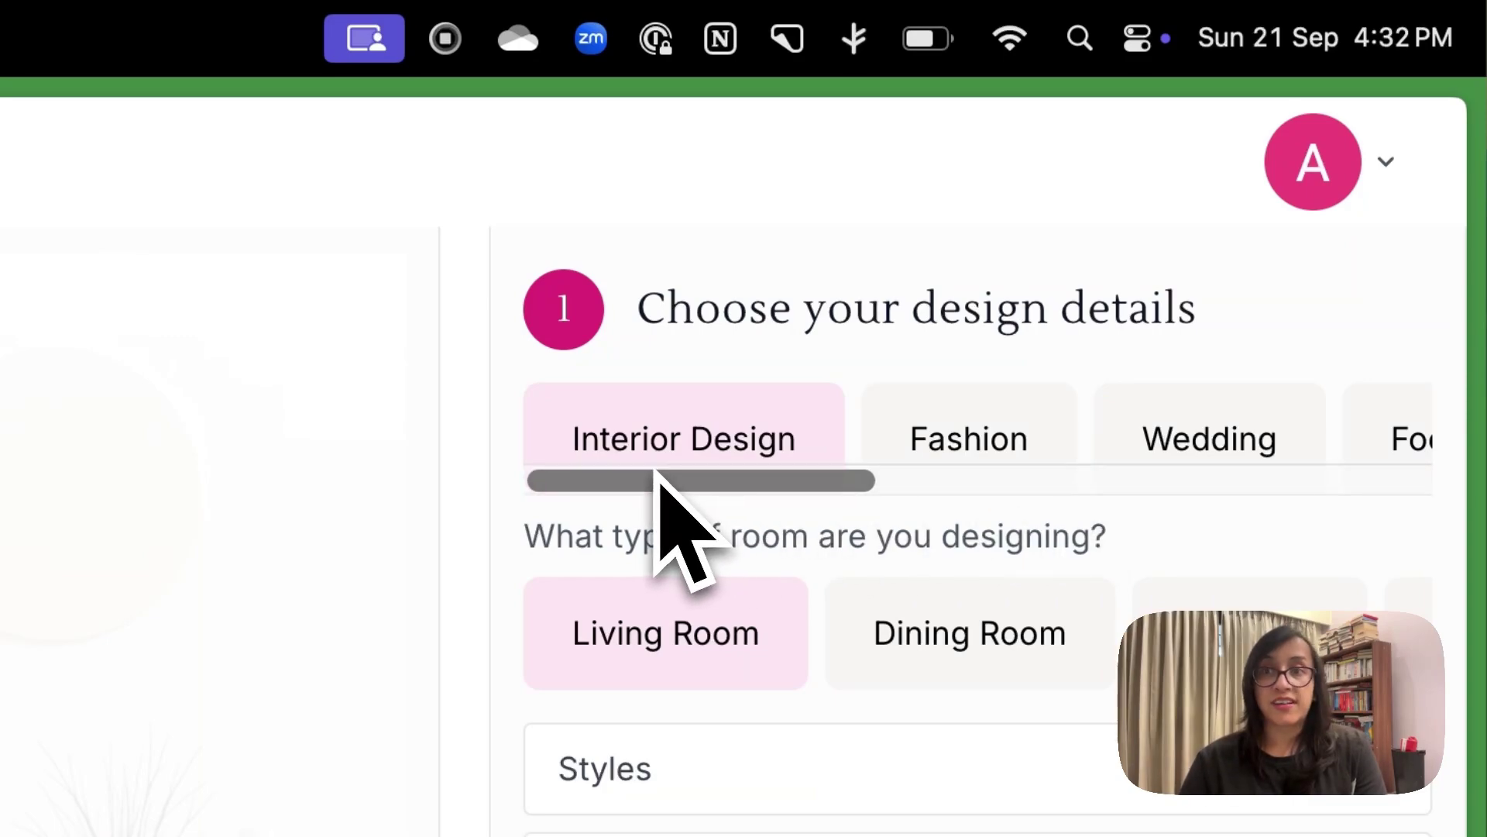
scroll(1011, 480, right, 5)
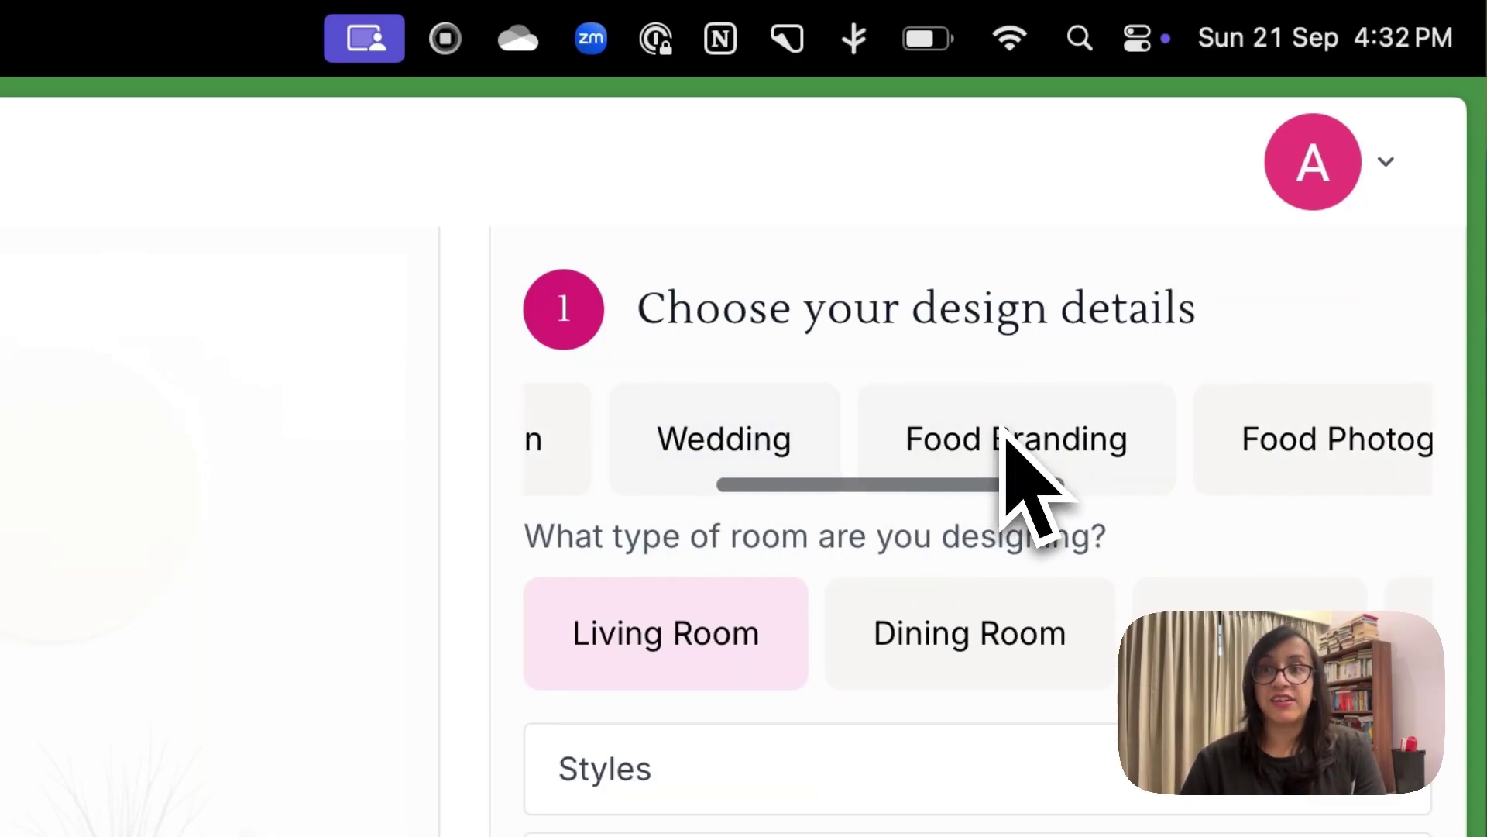
scroll(1302, 457, right, 5)
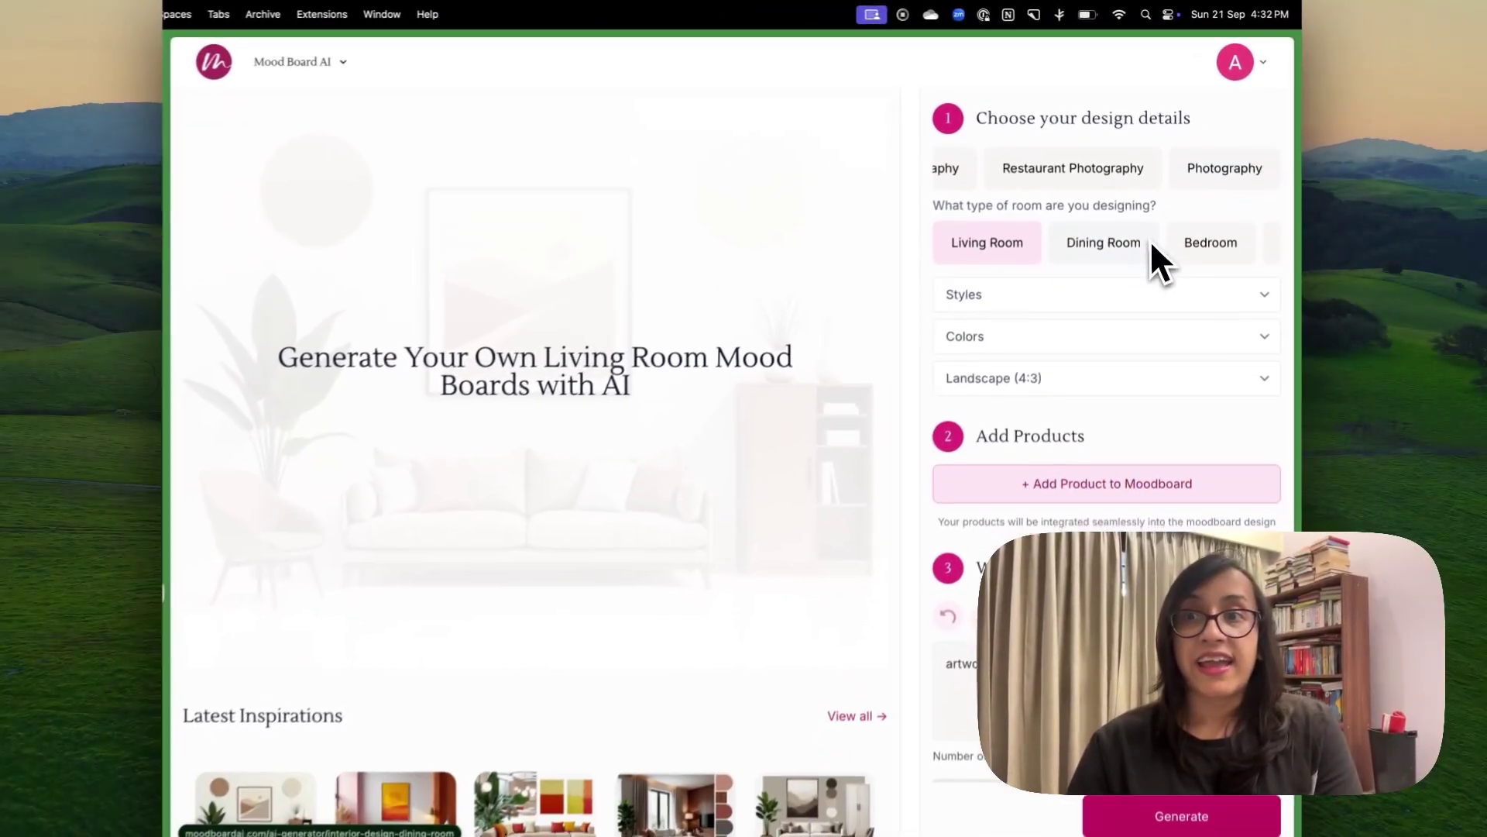
scroll(1150, 239, right, 3)
scroll(1094, 186, left, 10)
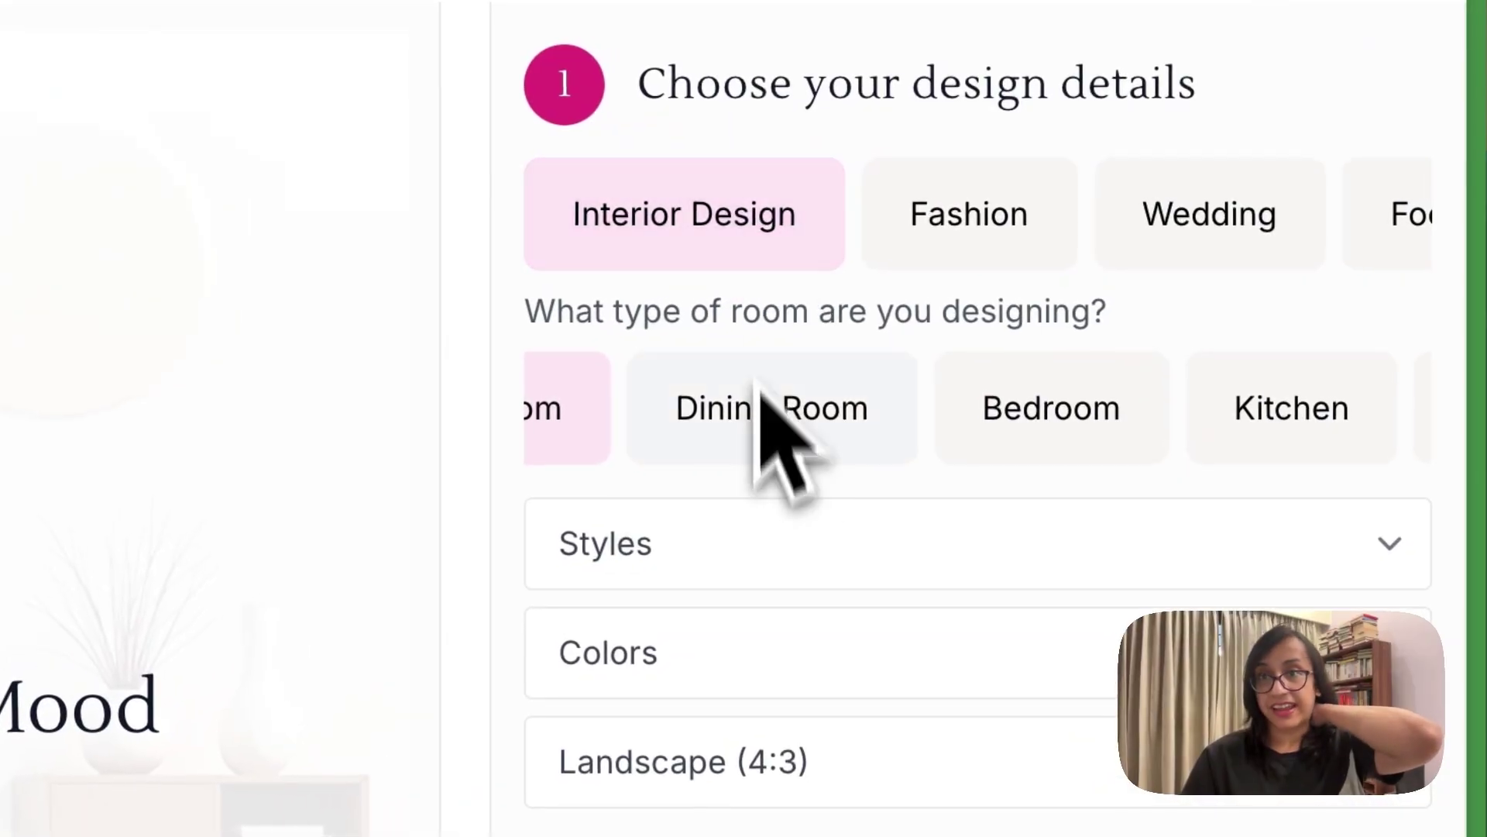
scroll(766, 411, left, 3)
click(1269, 412)
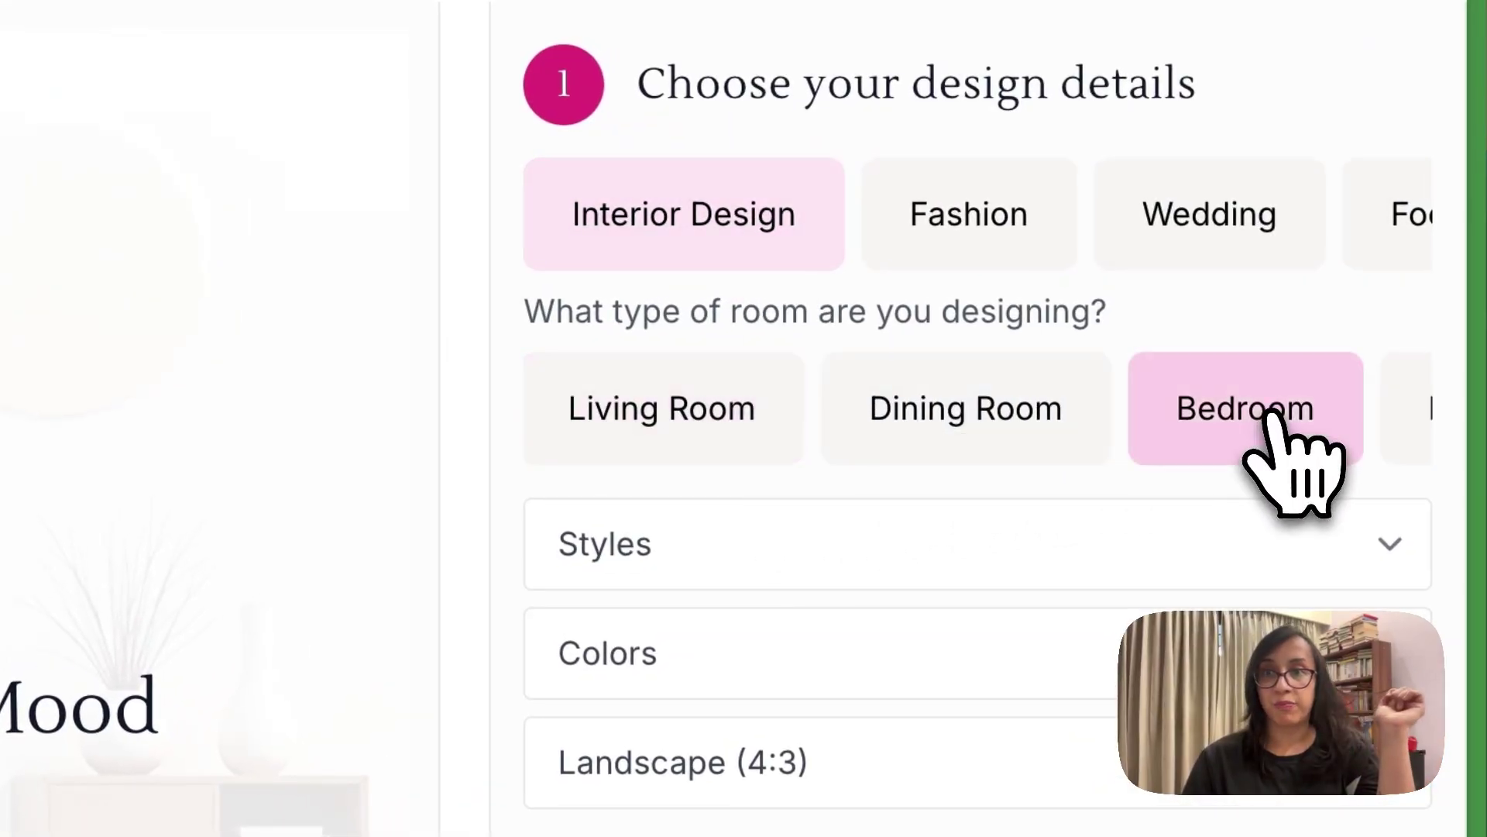
click(1003, 543)
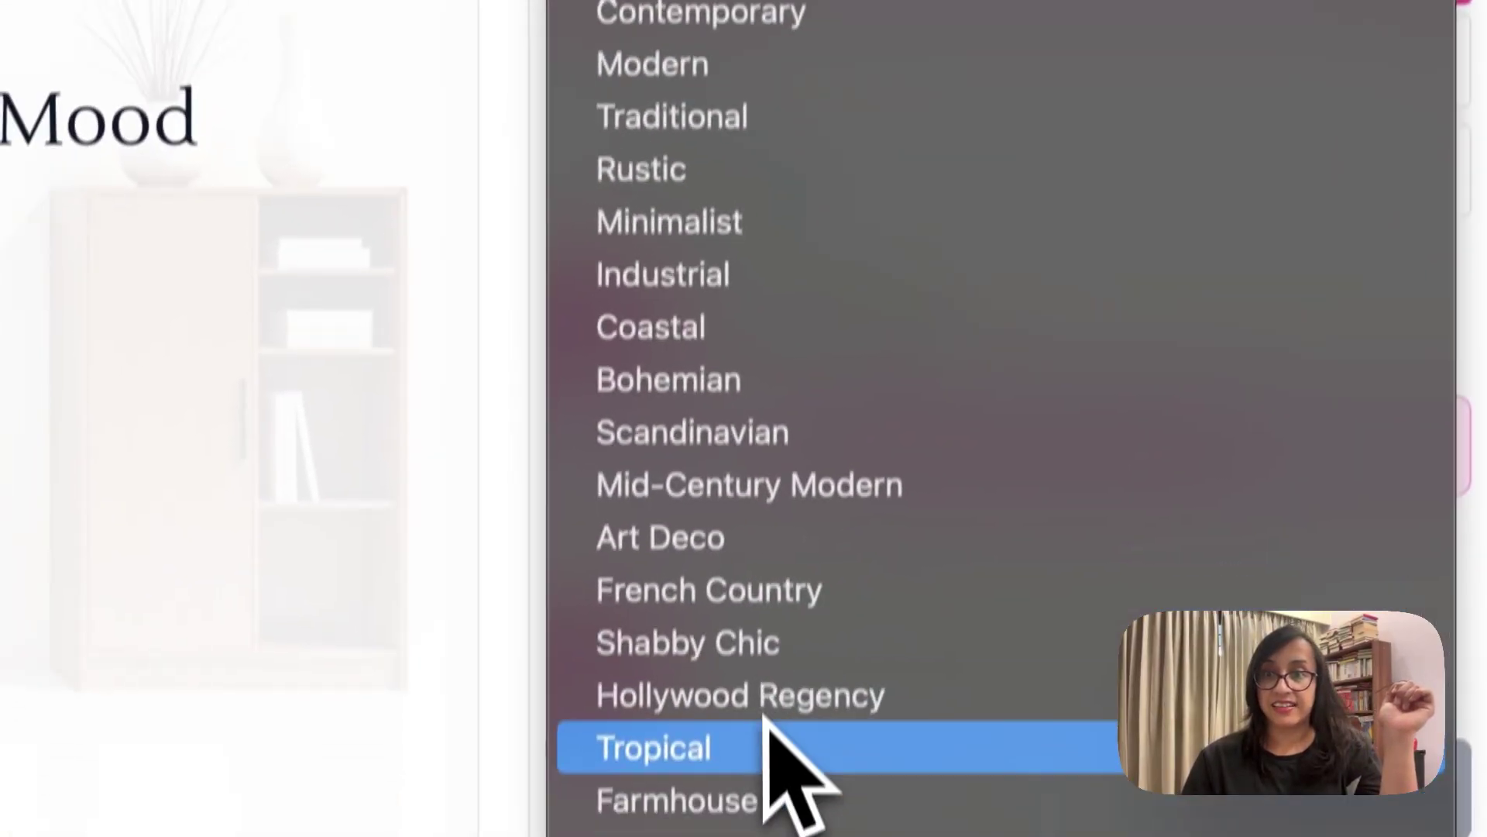
click(686, 382)
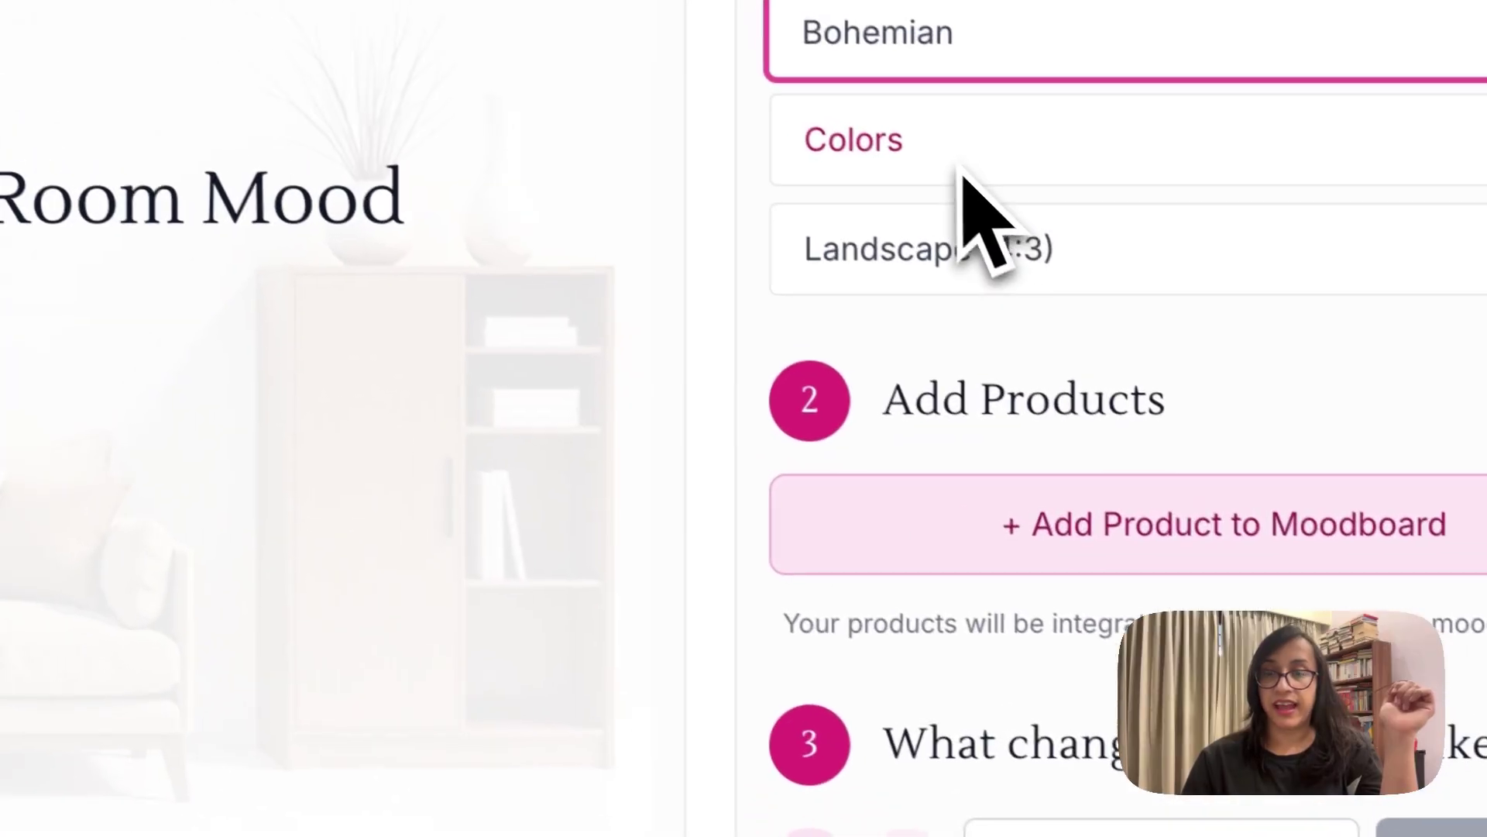
- Choose the Neutrals: White, Beige, Light Brown palette and keep Landscape (4:3)
click(965, 174)
click(963, 309)
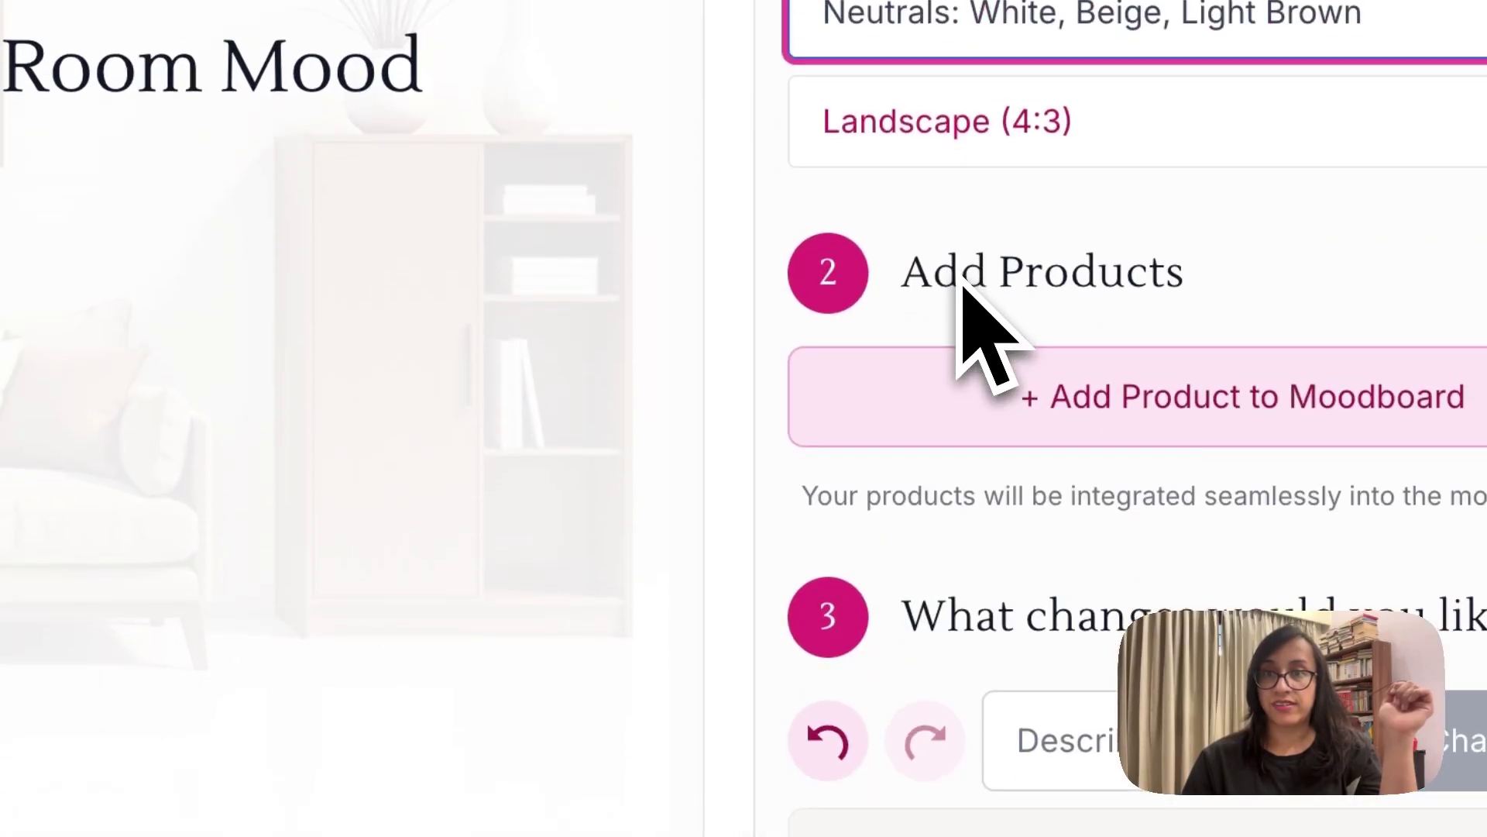
click(980, 159)
click(940, 155)
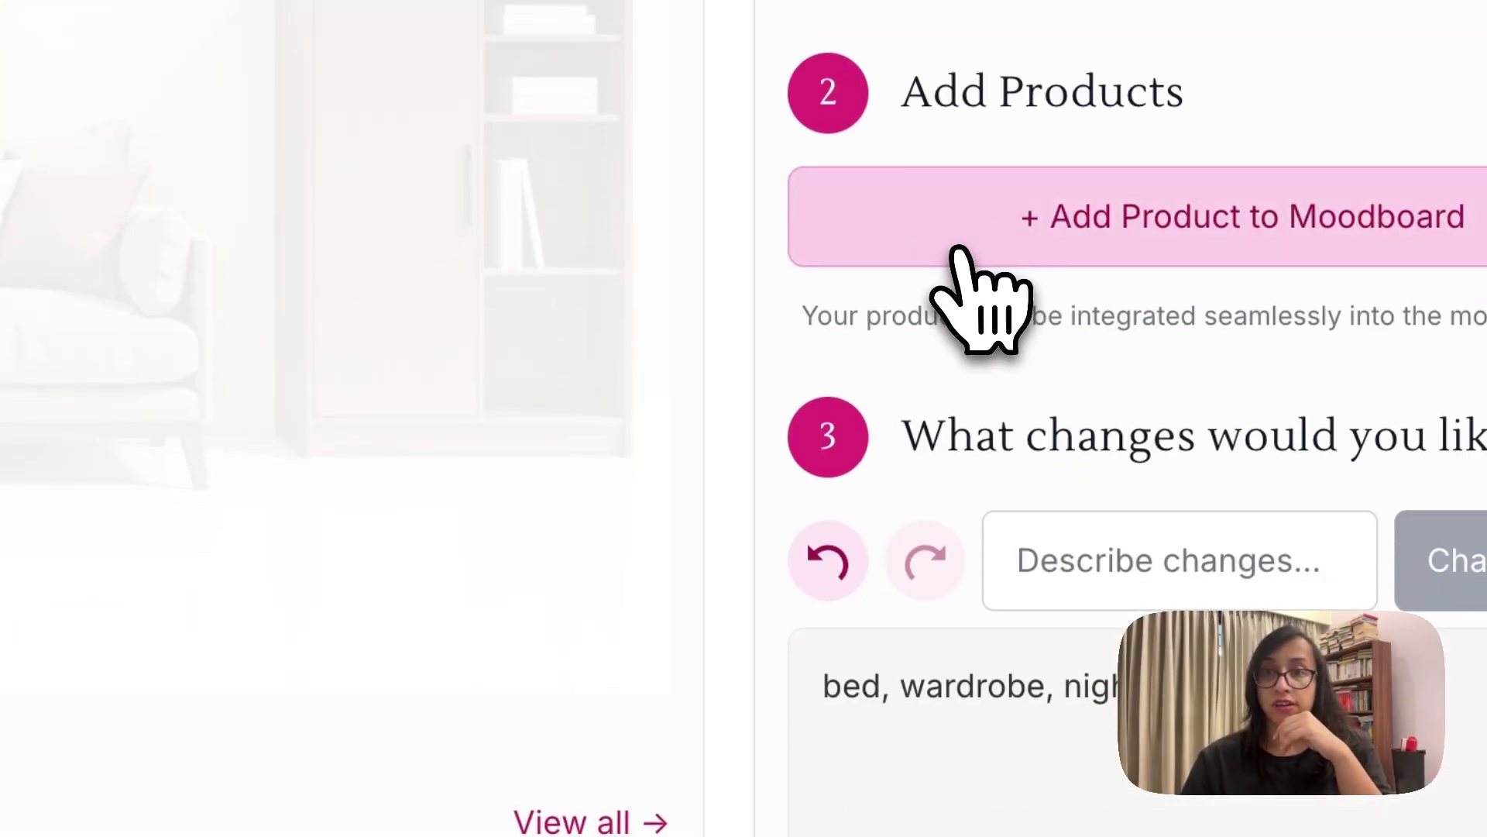
- Cancel the product-image upload and scroll down to the Generate button
click(961, 254)
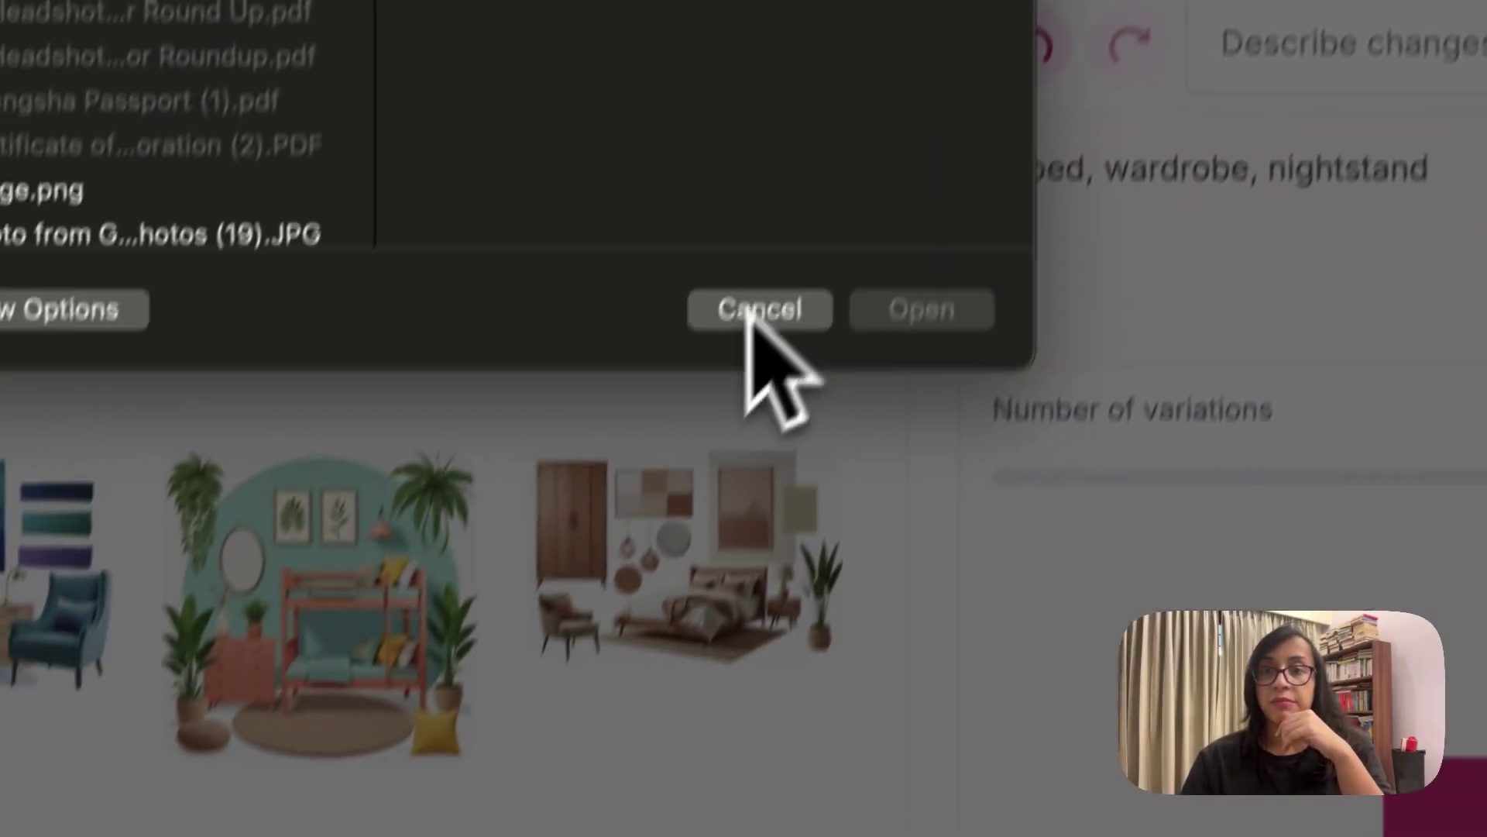
click(749, 313)
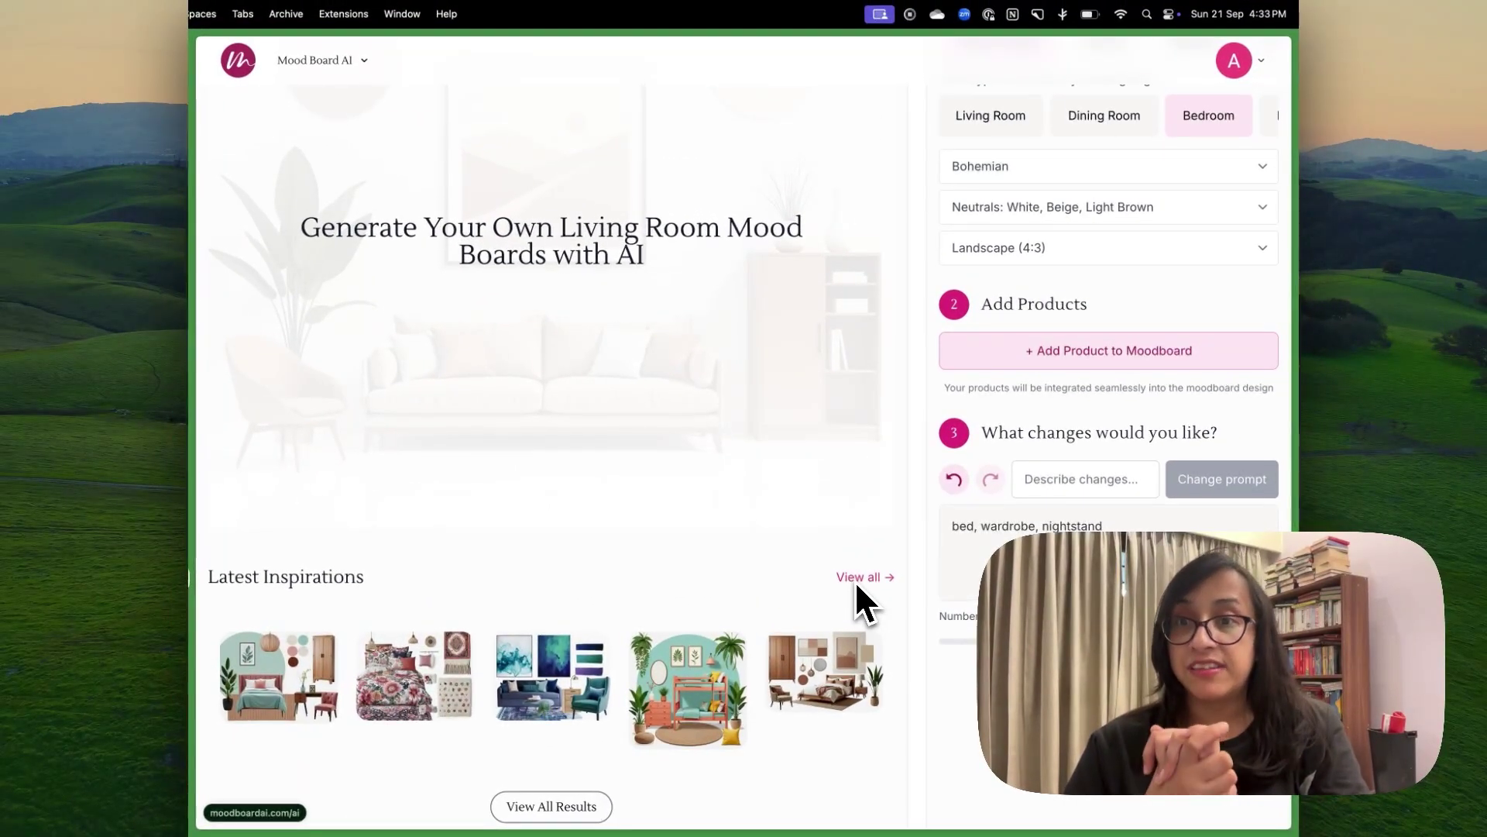
scroll(1036, 465, down, 2)
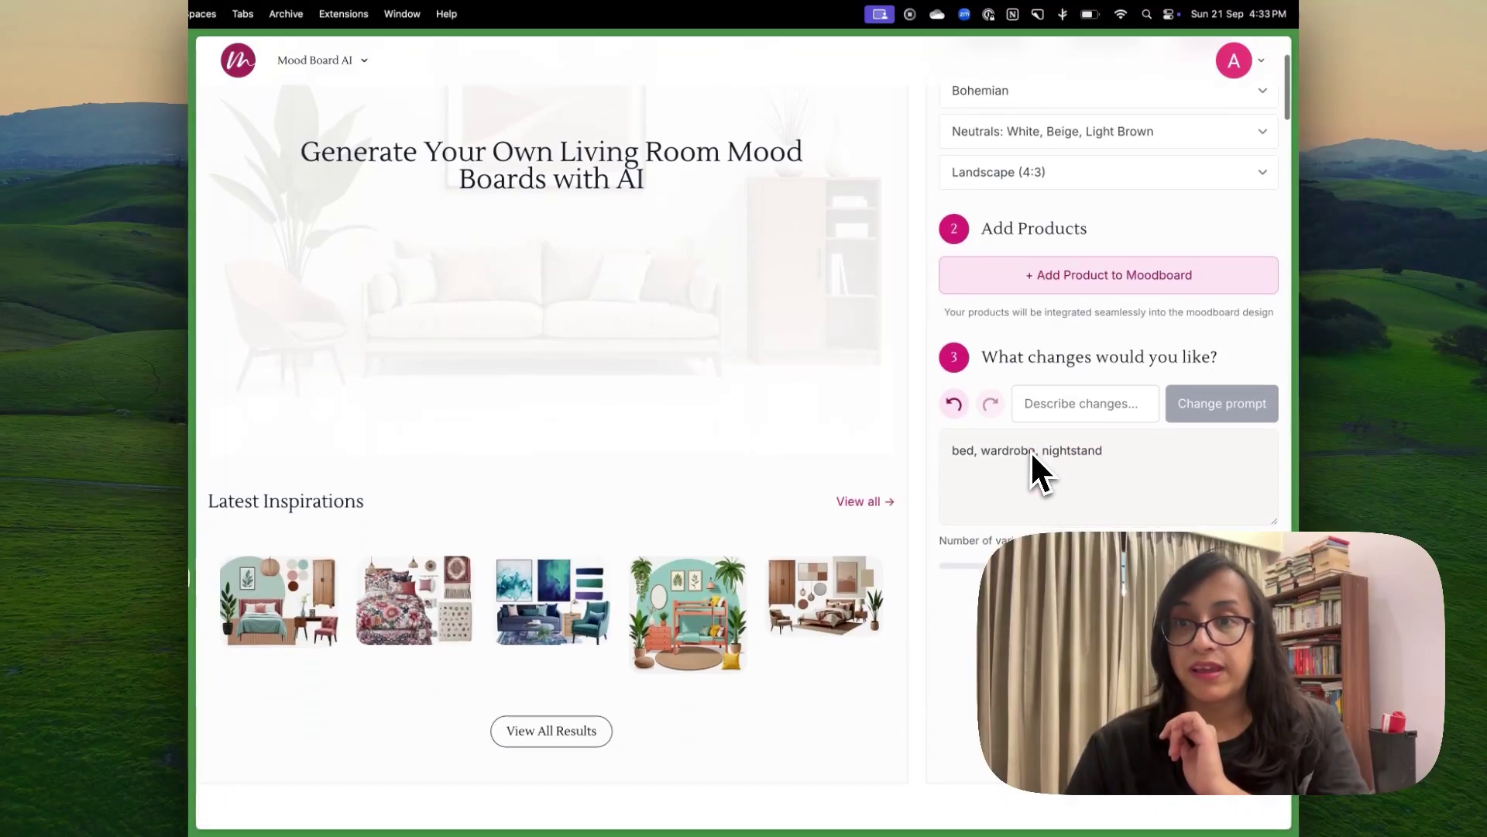
scroll(1024, 401, down, 3)
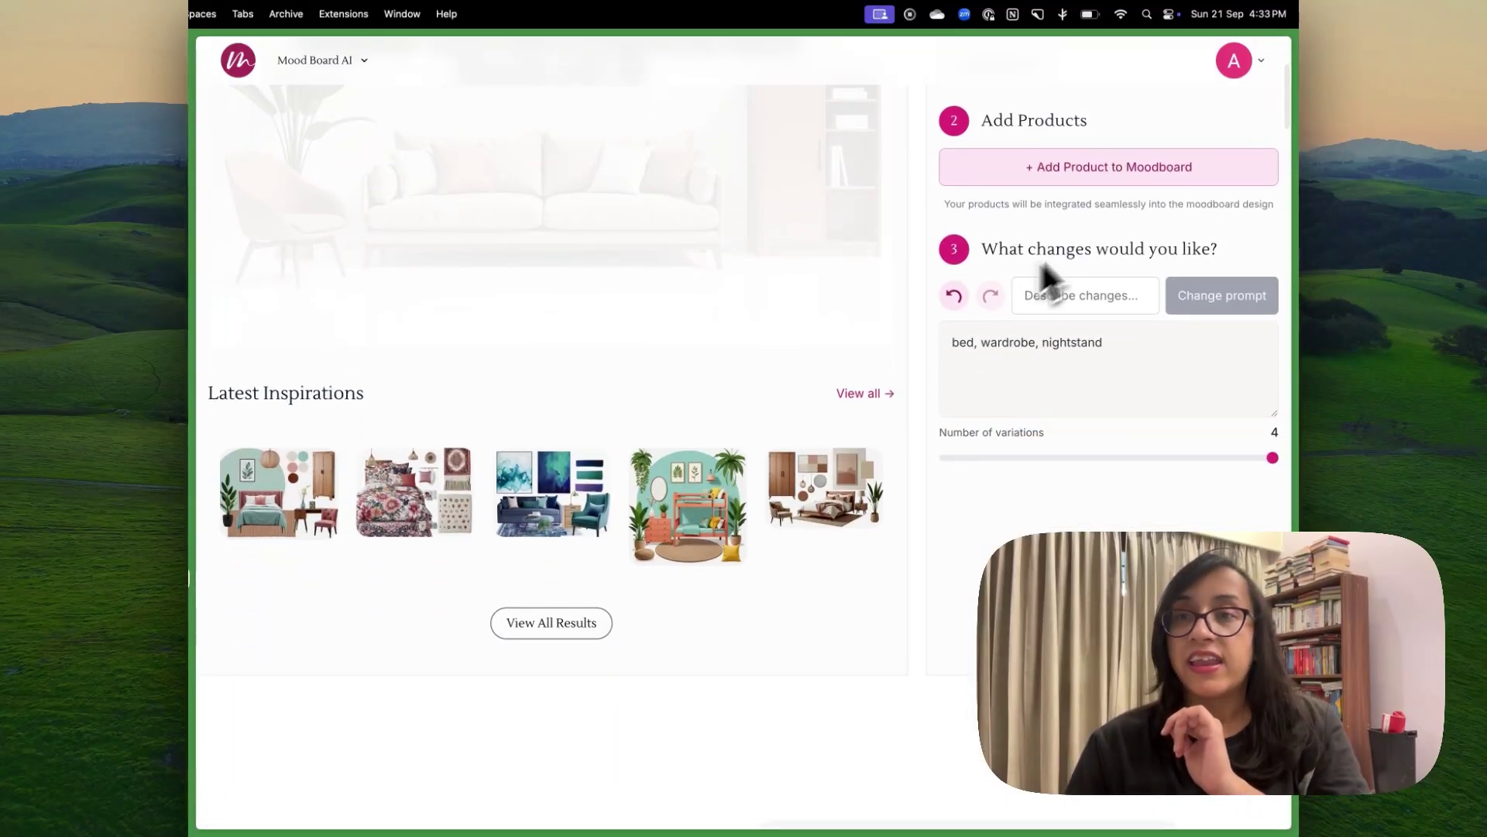
scroll(1074, 296, down, 2)
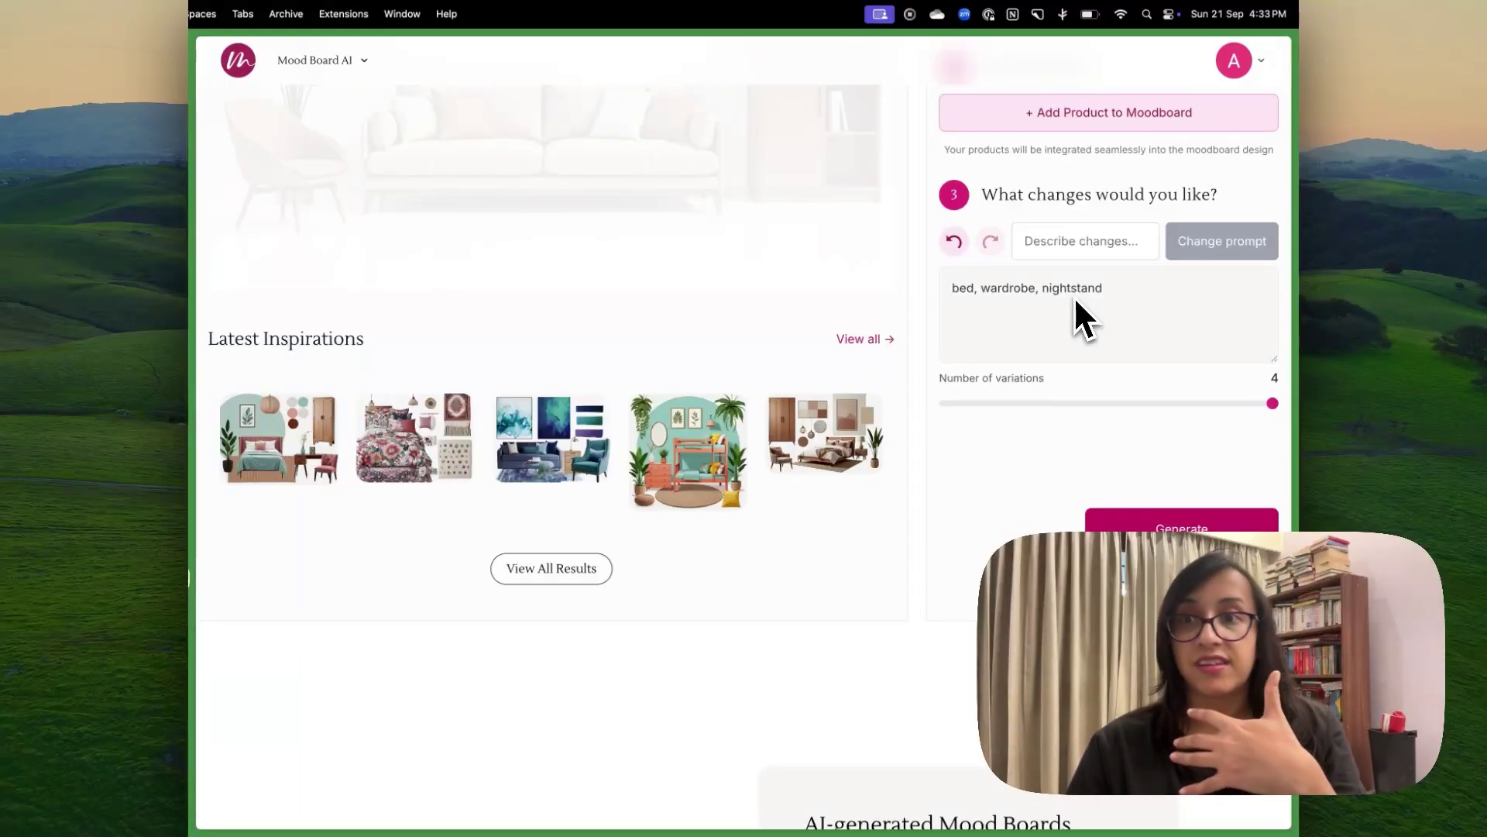
scroll(1074, 296, down, 5)
- Generate the bohemian bedroom boards, open the first one, then close its image chat
click(1165, 340)
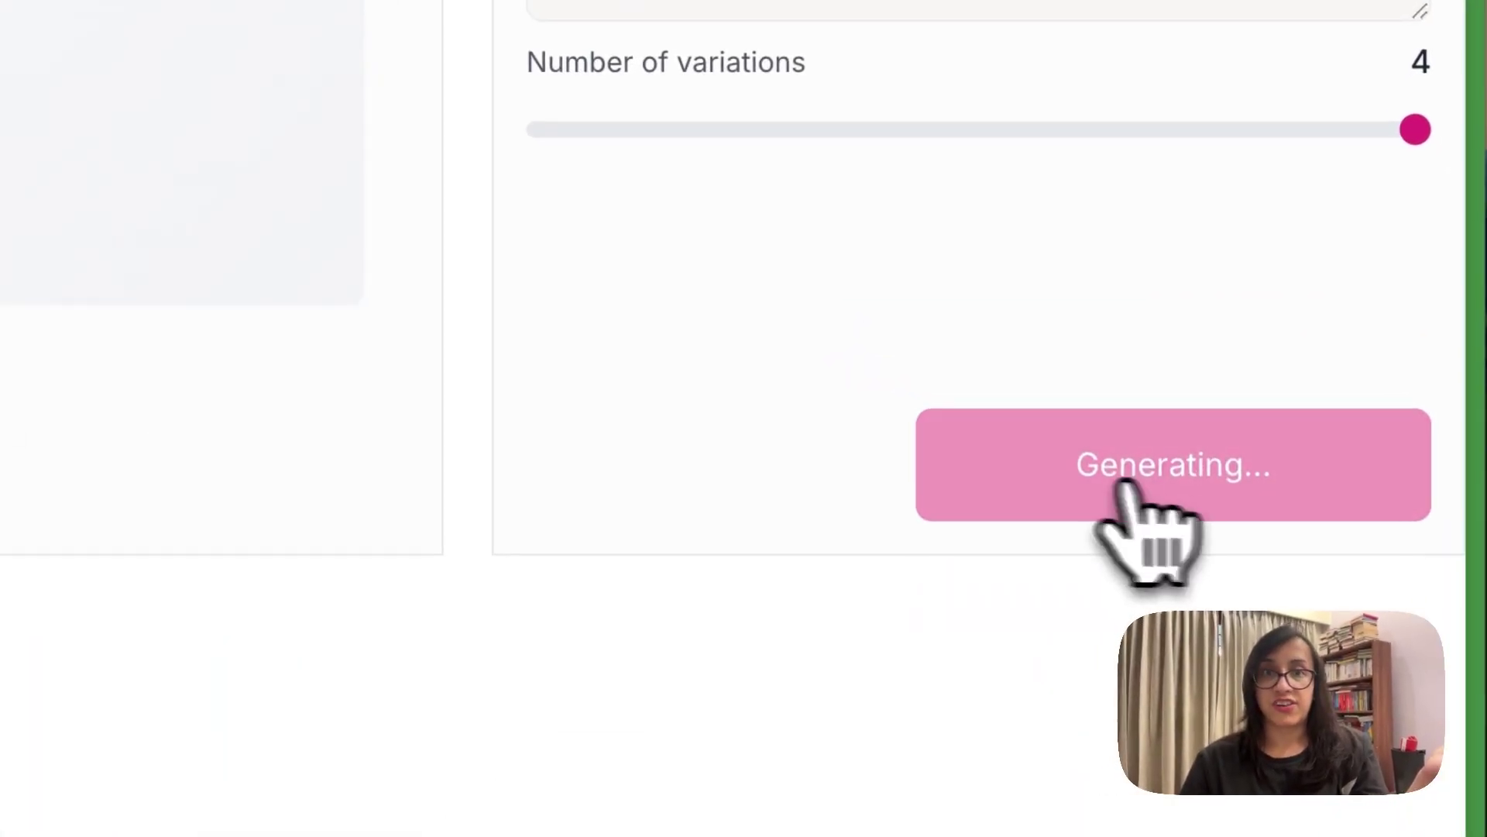
scroll(425, 532, up, 10)
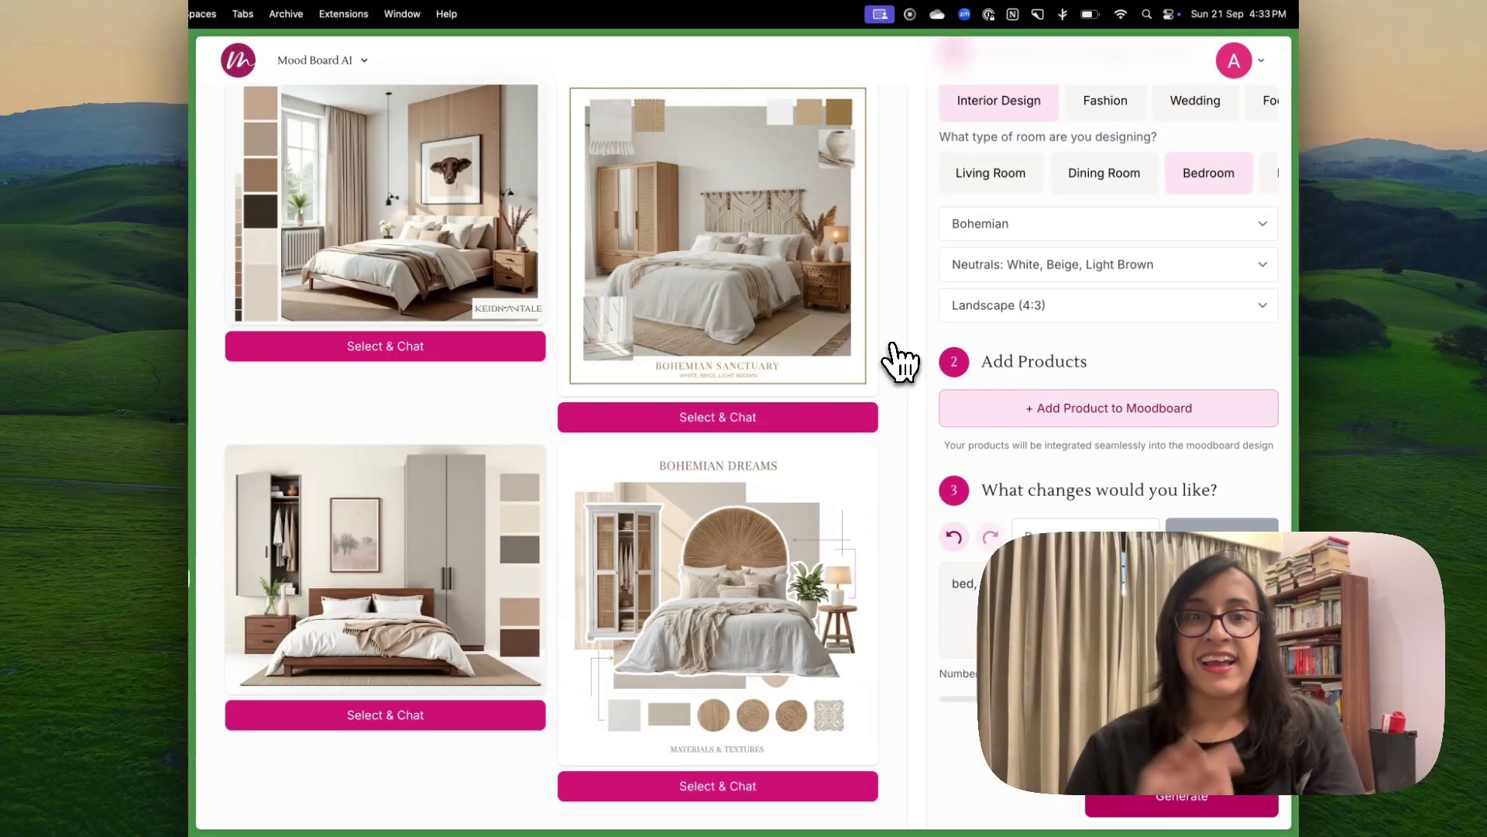
scroll(682, 323, up, 2)
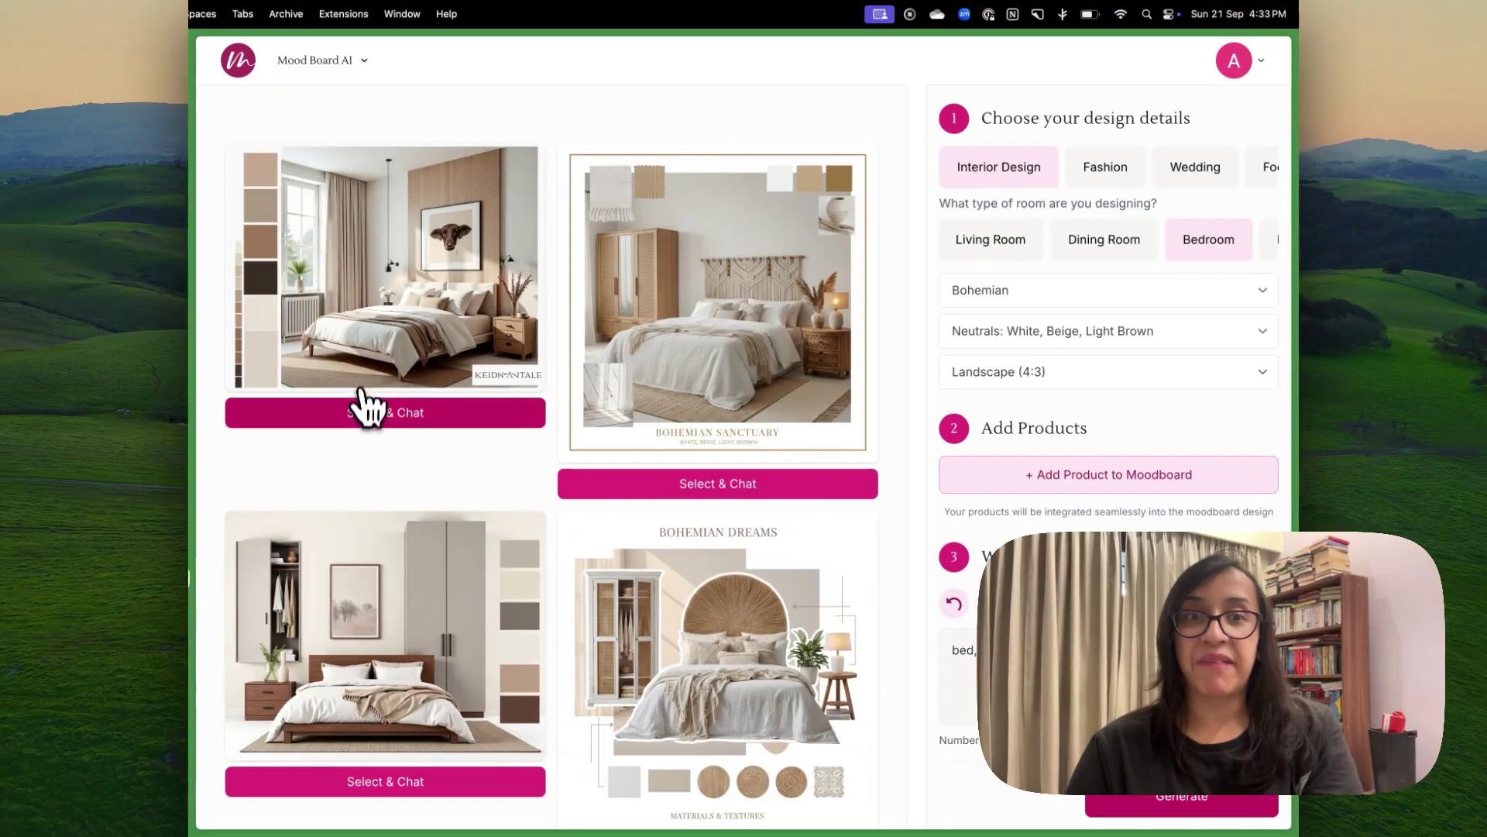
click(364, 416)
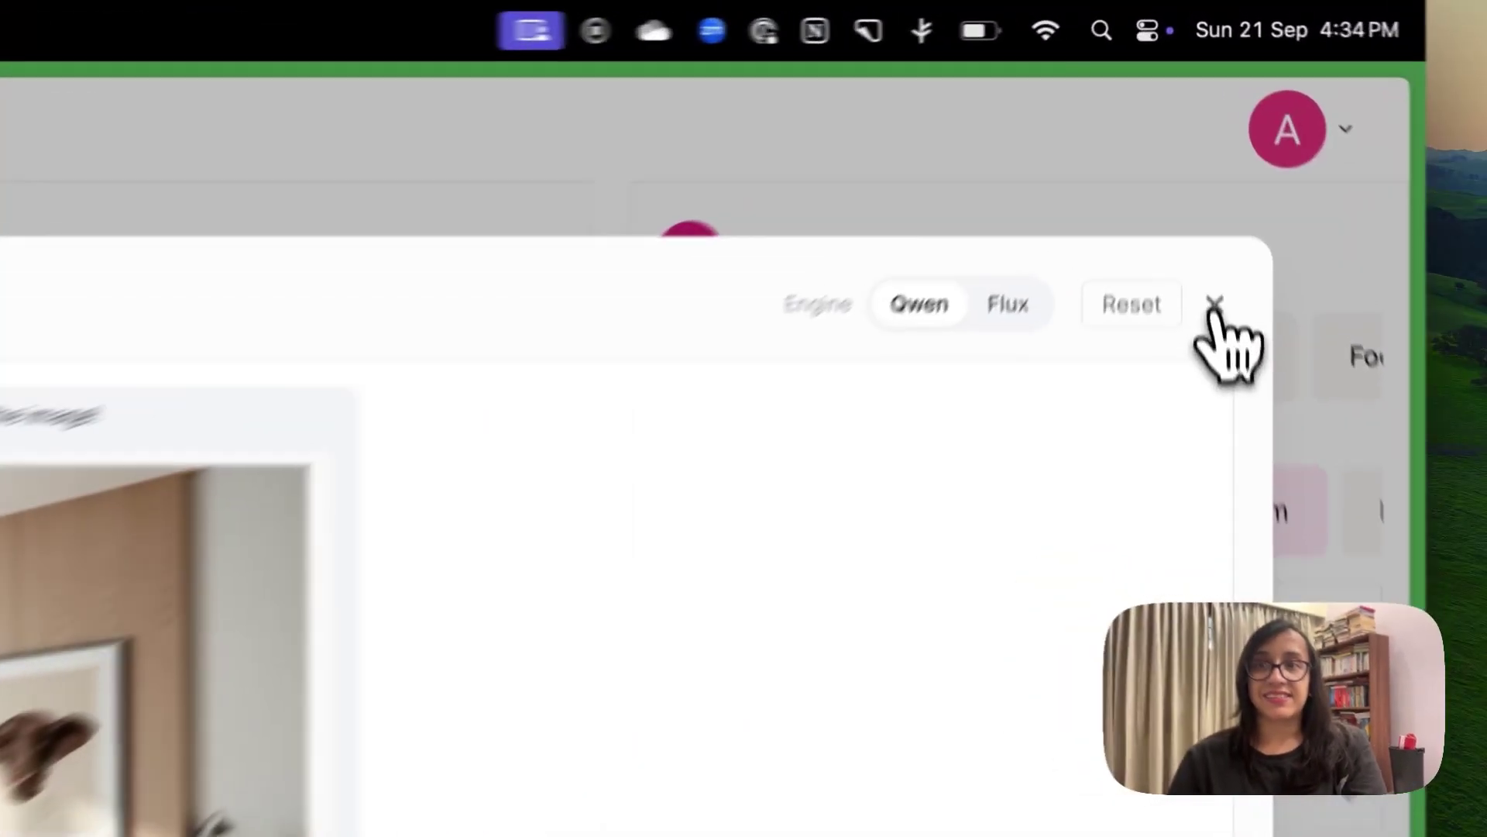
click(1200, 142)
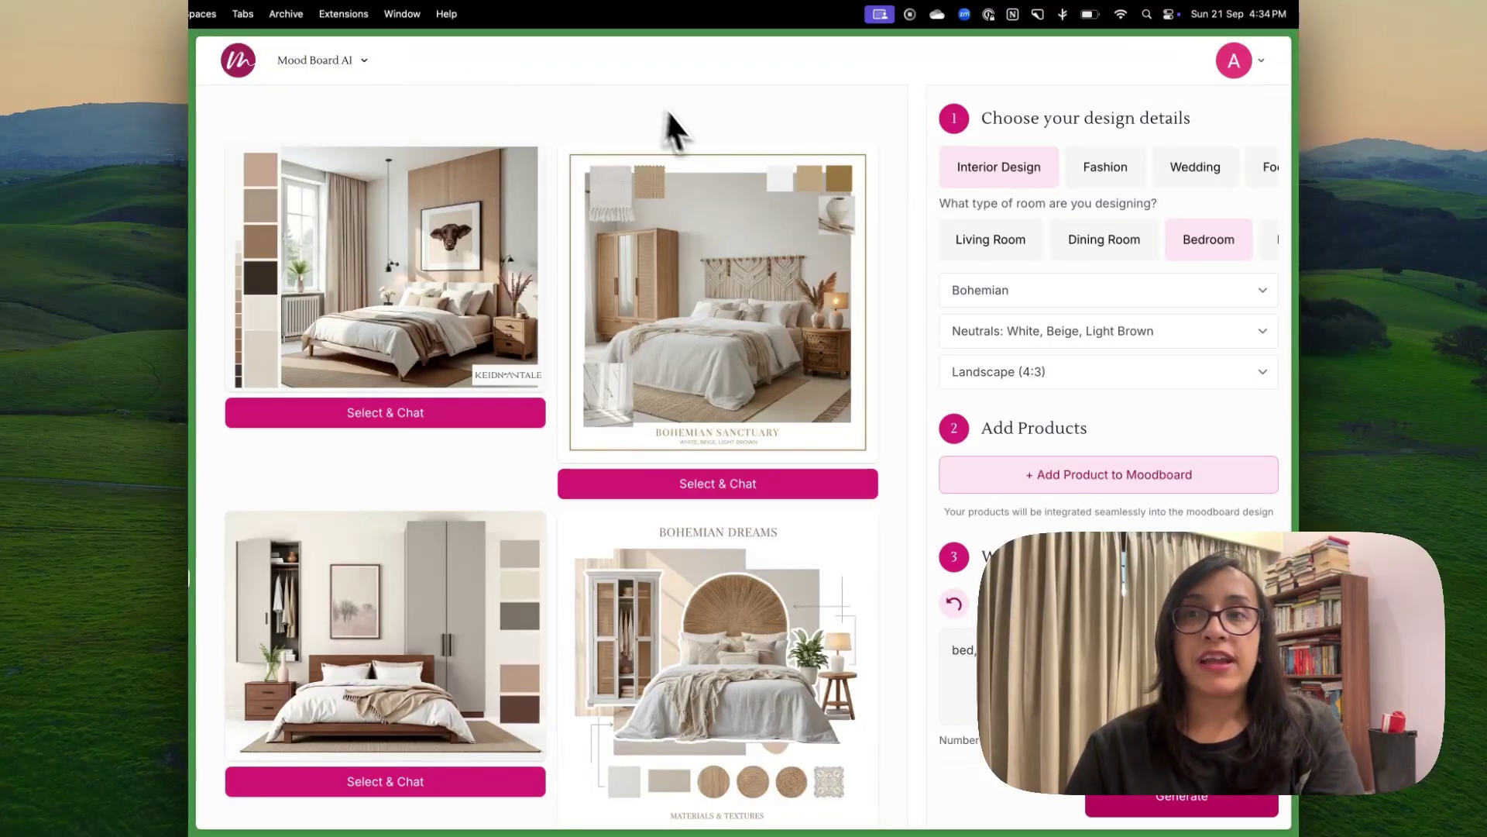
- Open the avatar account menu
click(1256, 63)
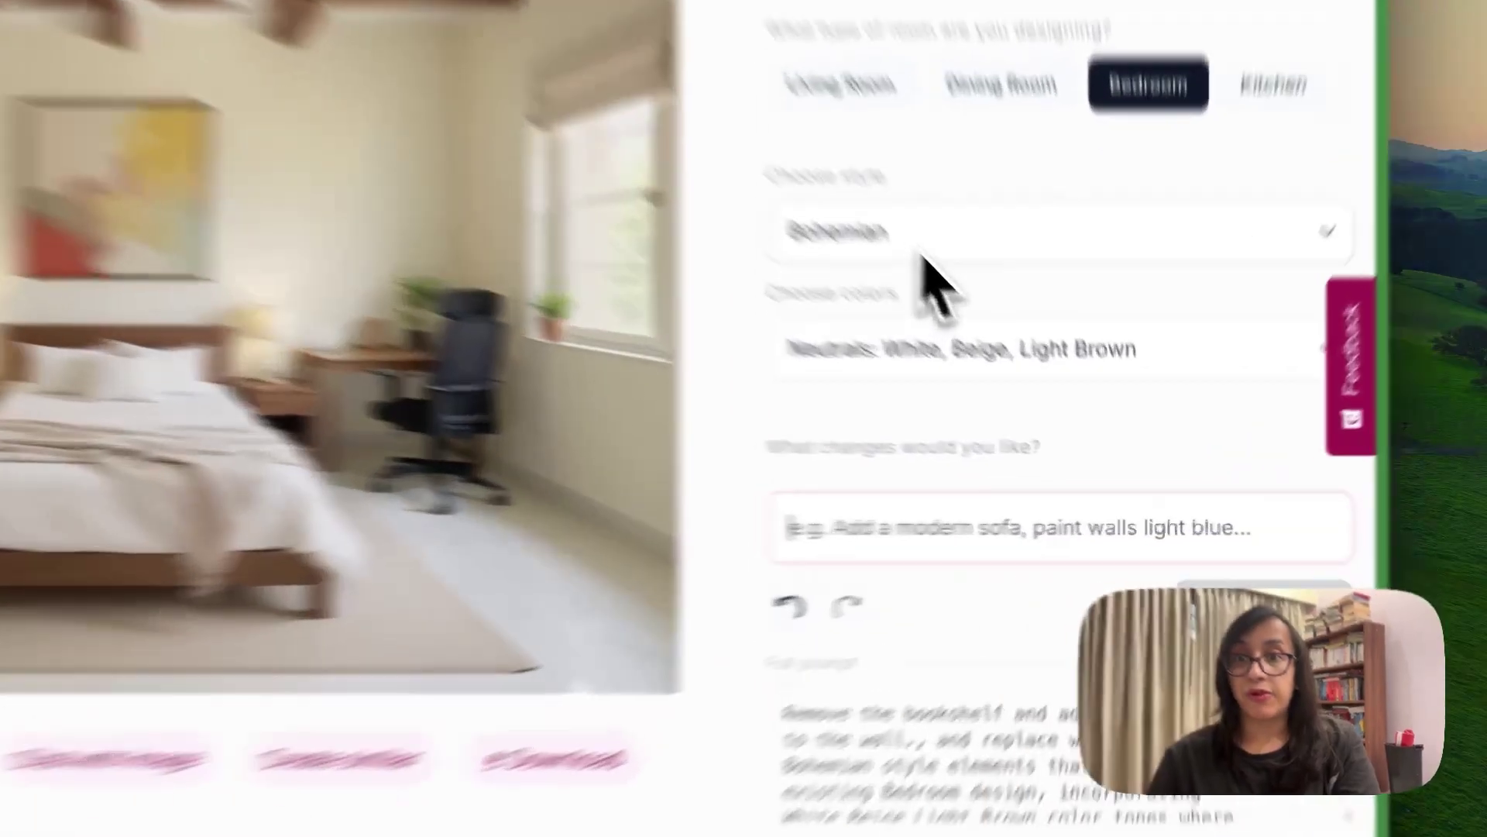
click(982, 363)
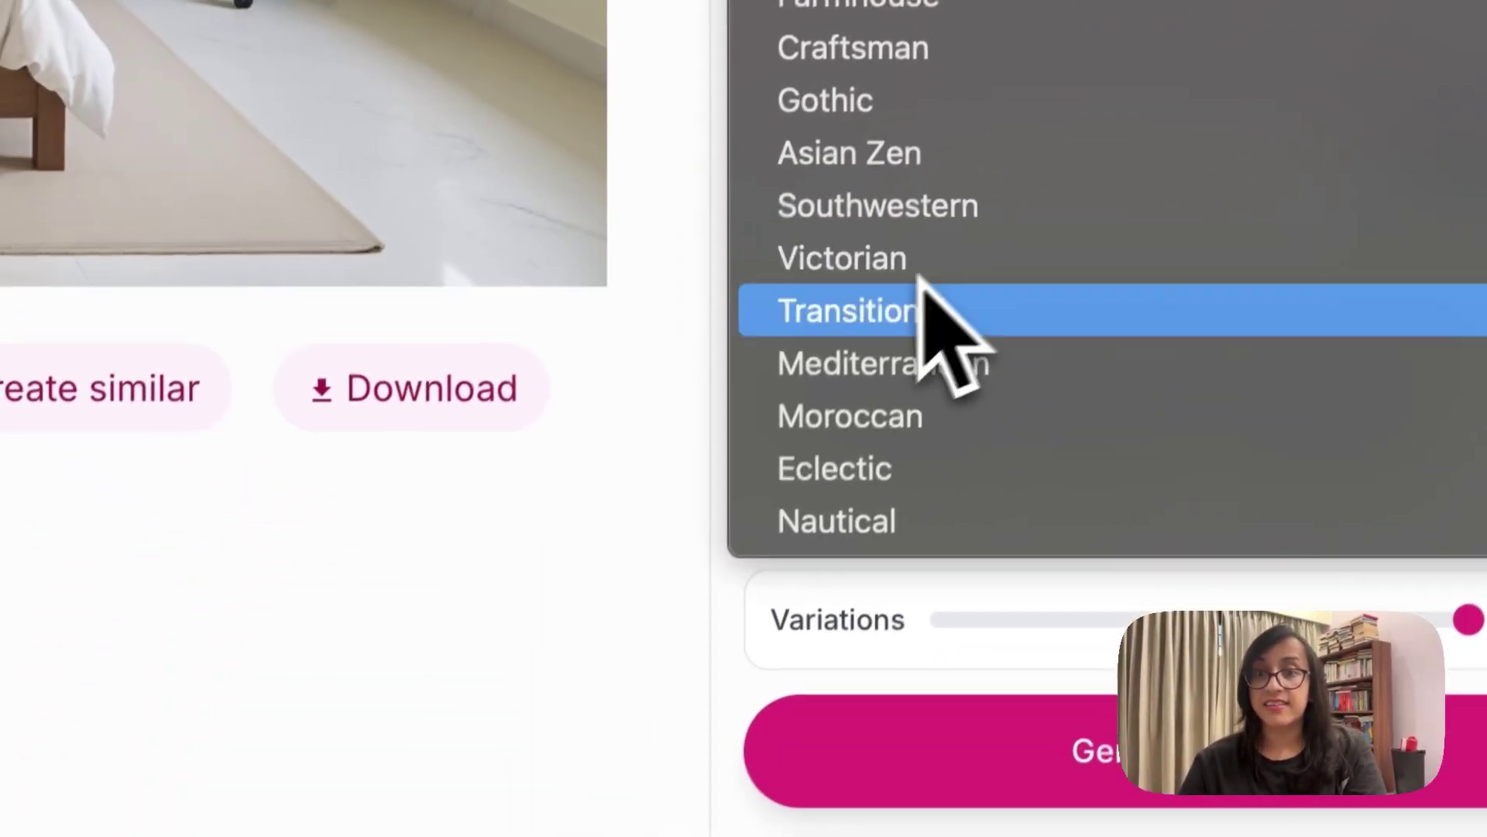
click(565, 532)
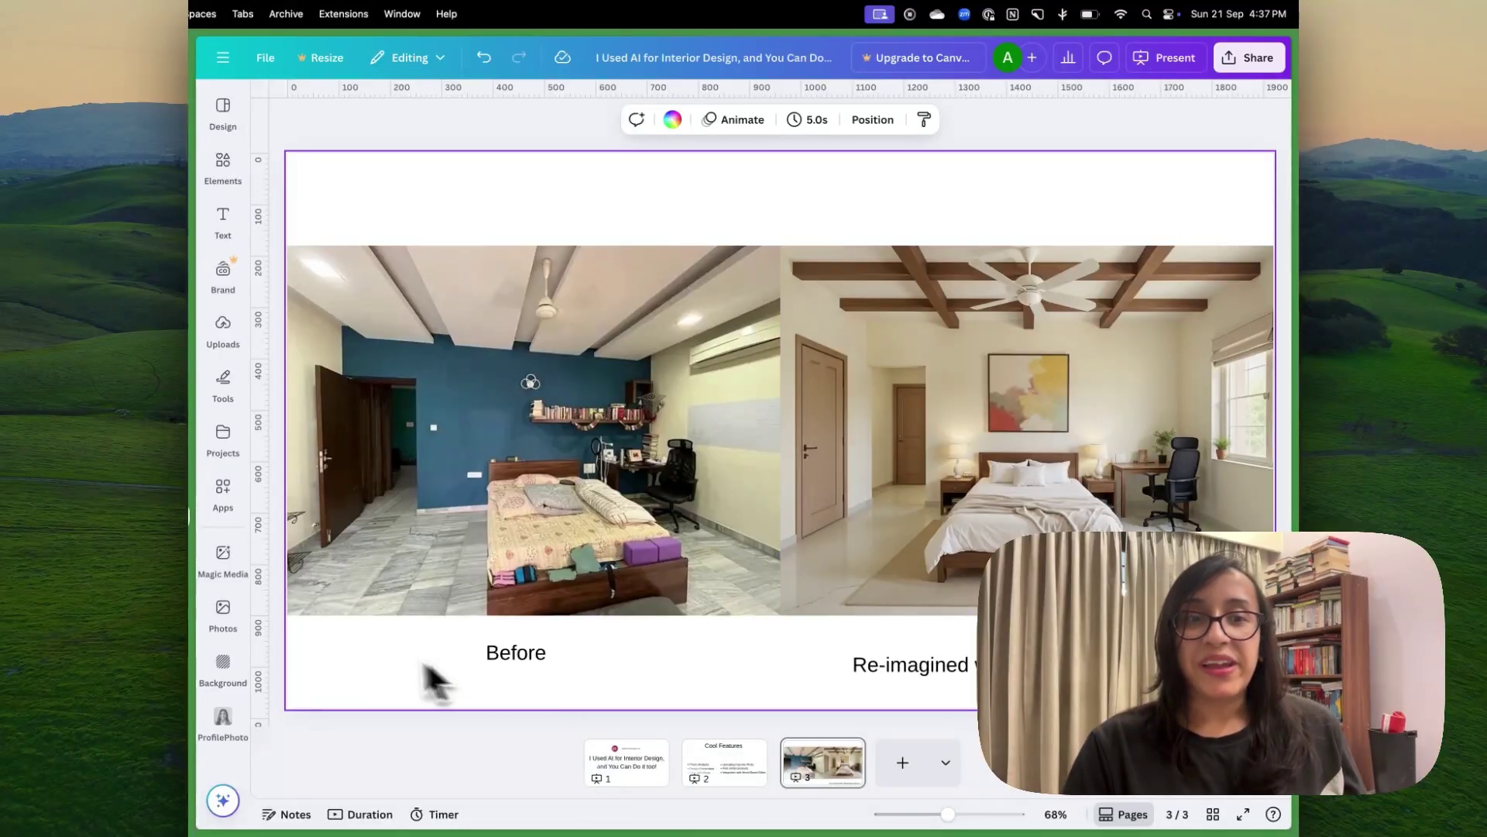
- Return to the redesign tab and open Mood Board AI's generator
key(ctrl+Tab)
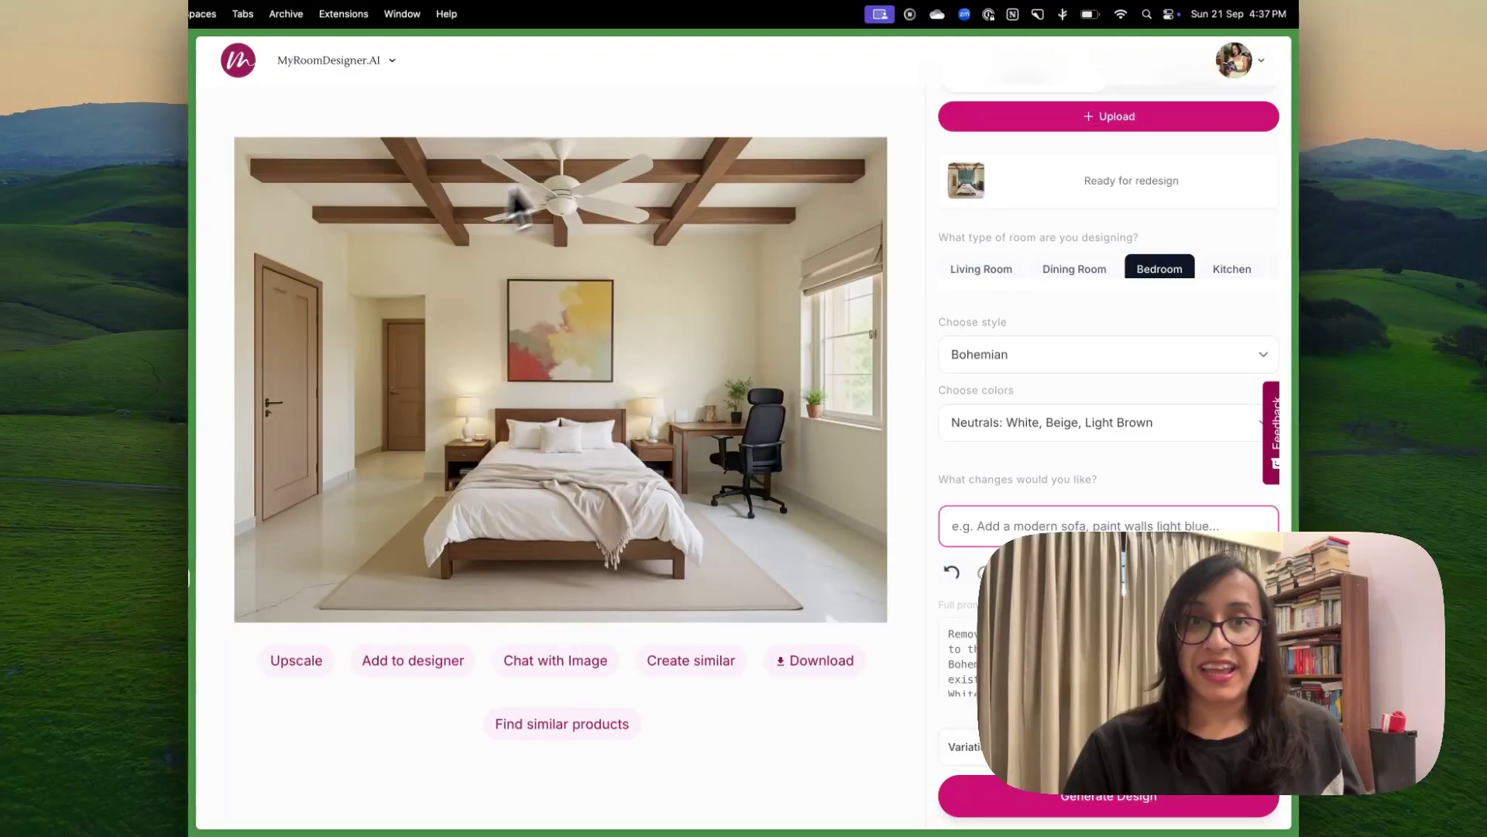
click(330, 57)
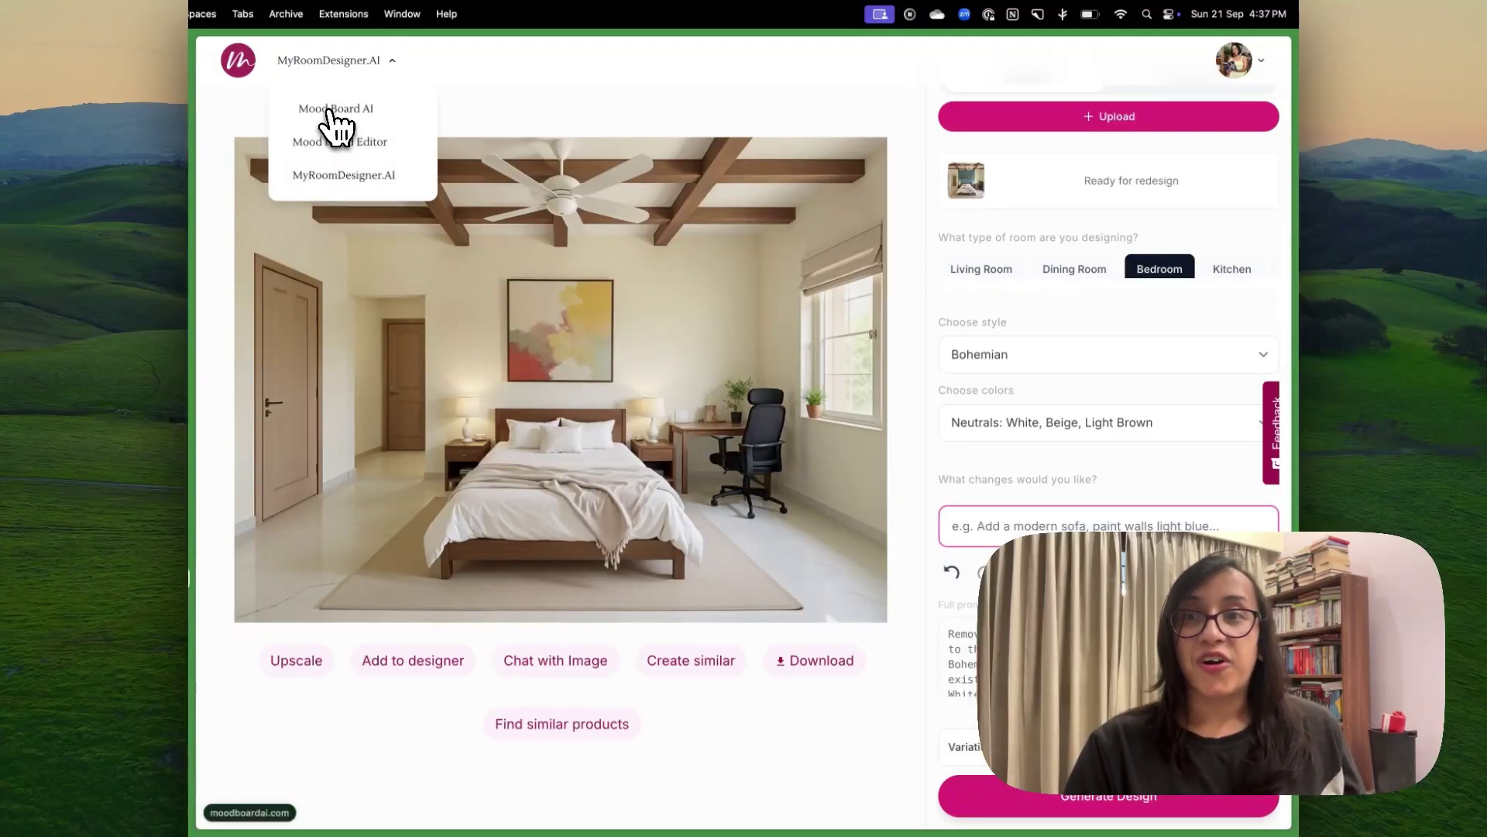
click(330, 110)
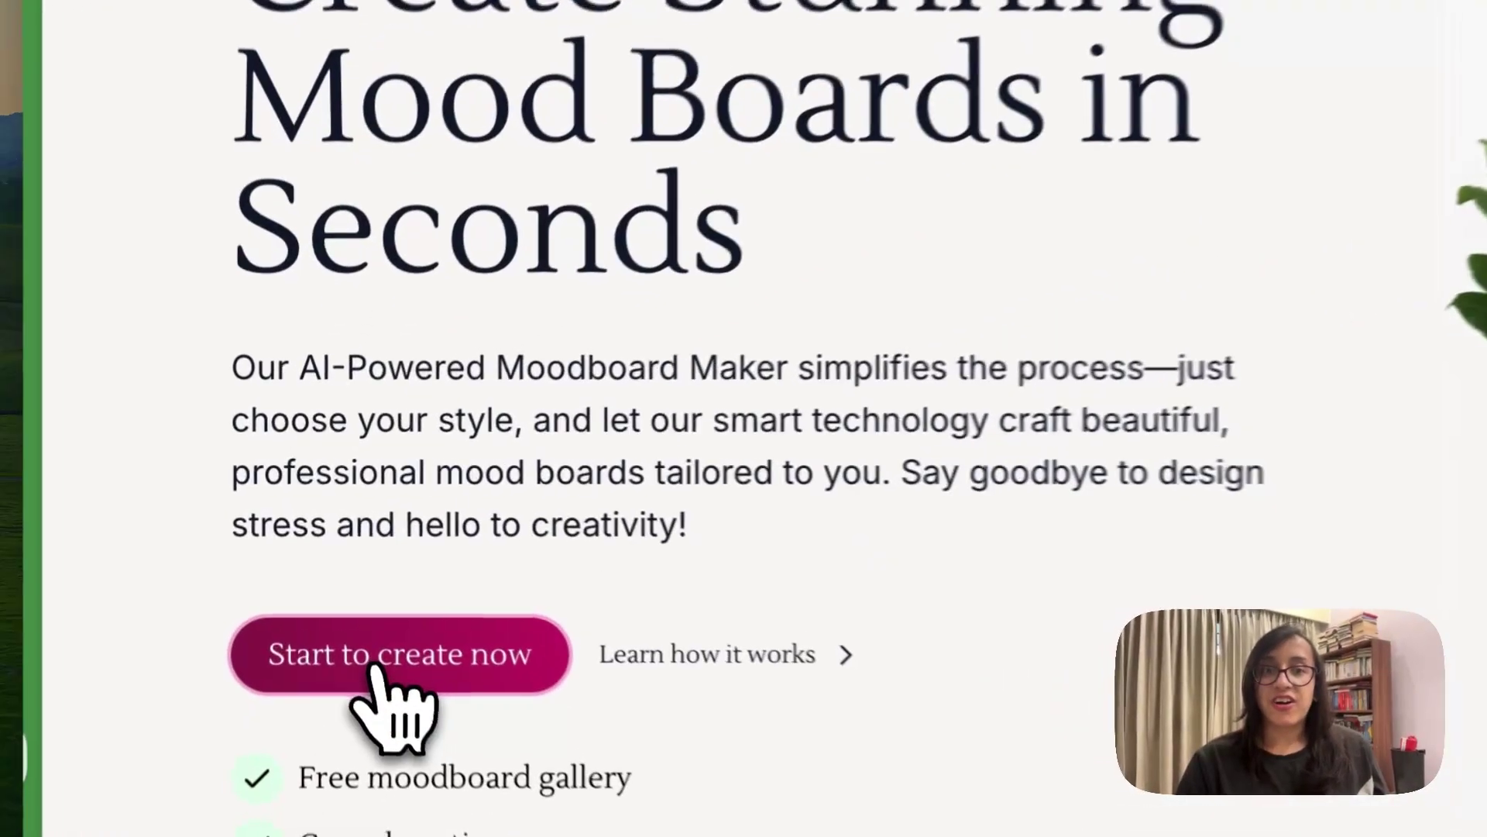
click(330, 542)
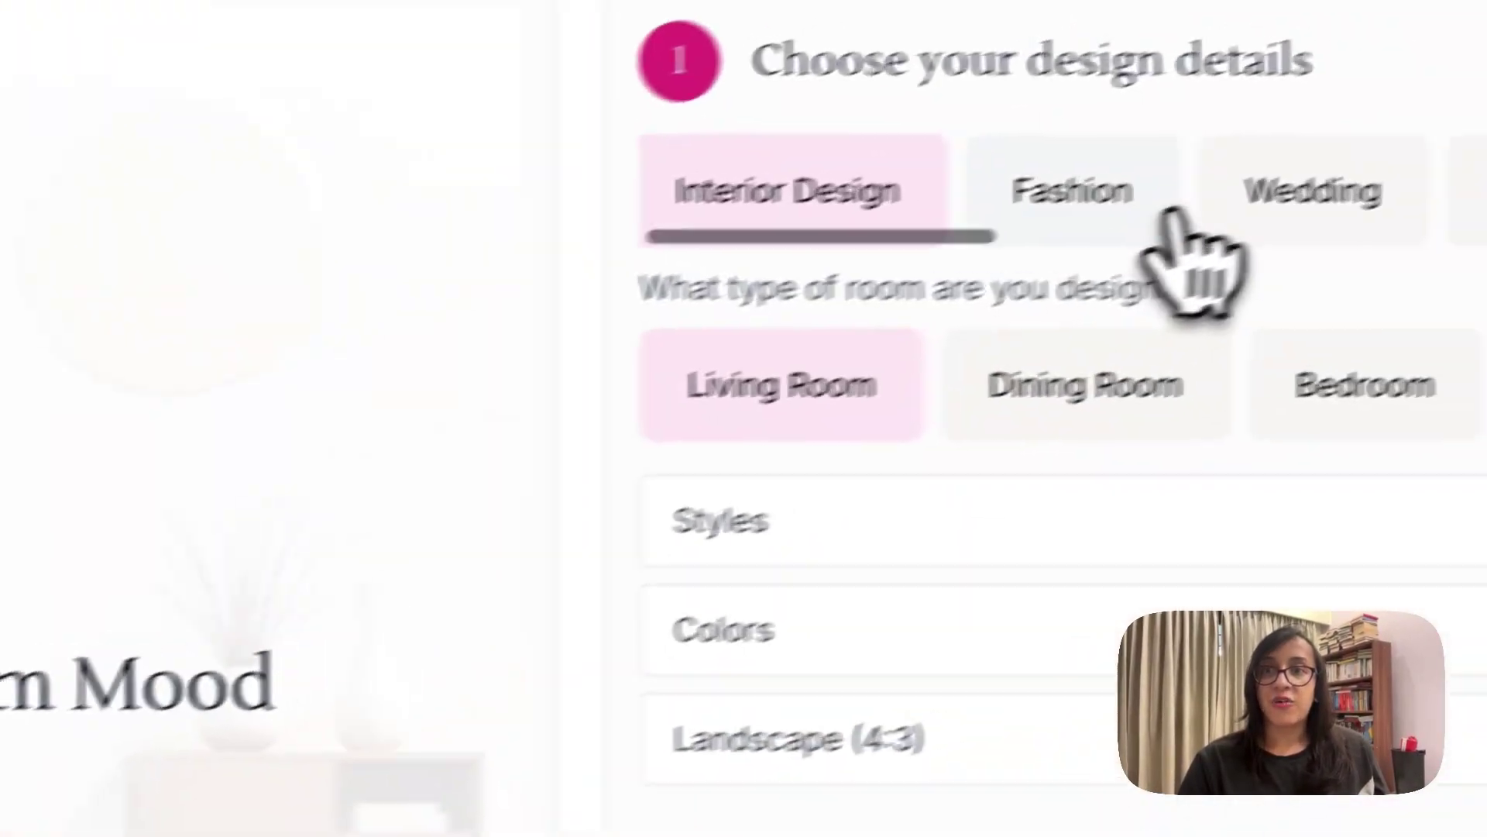
- Choose Wedding with Classic style and the Brights: Red, Orange, Yellow palette
scroll(1063, 292, right, 3)
click(1051, 248)
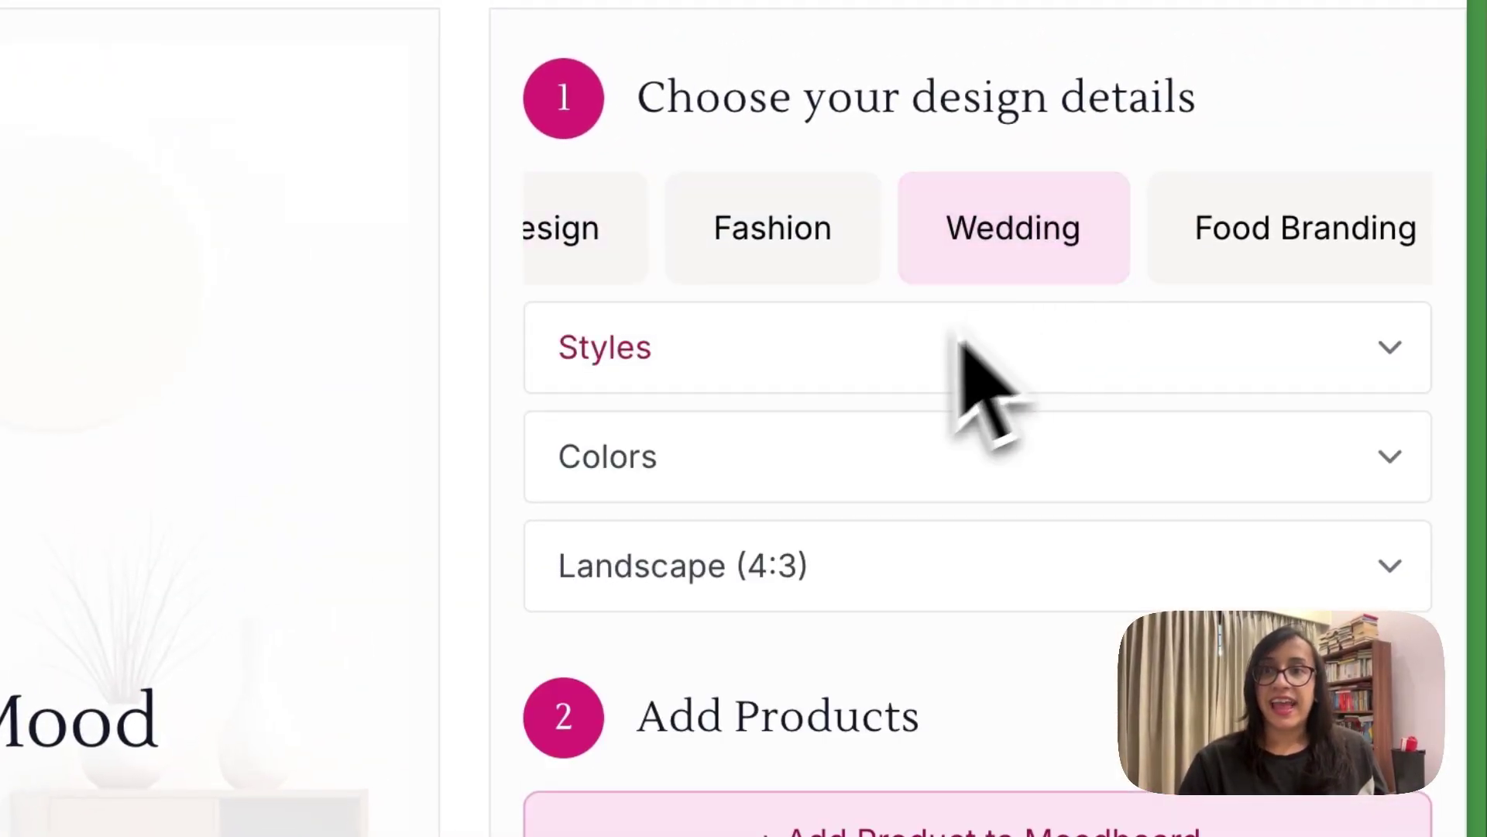
click(885, 350)
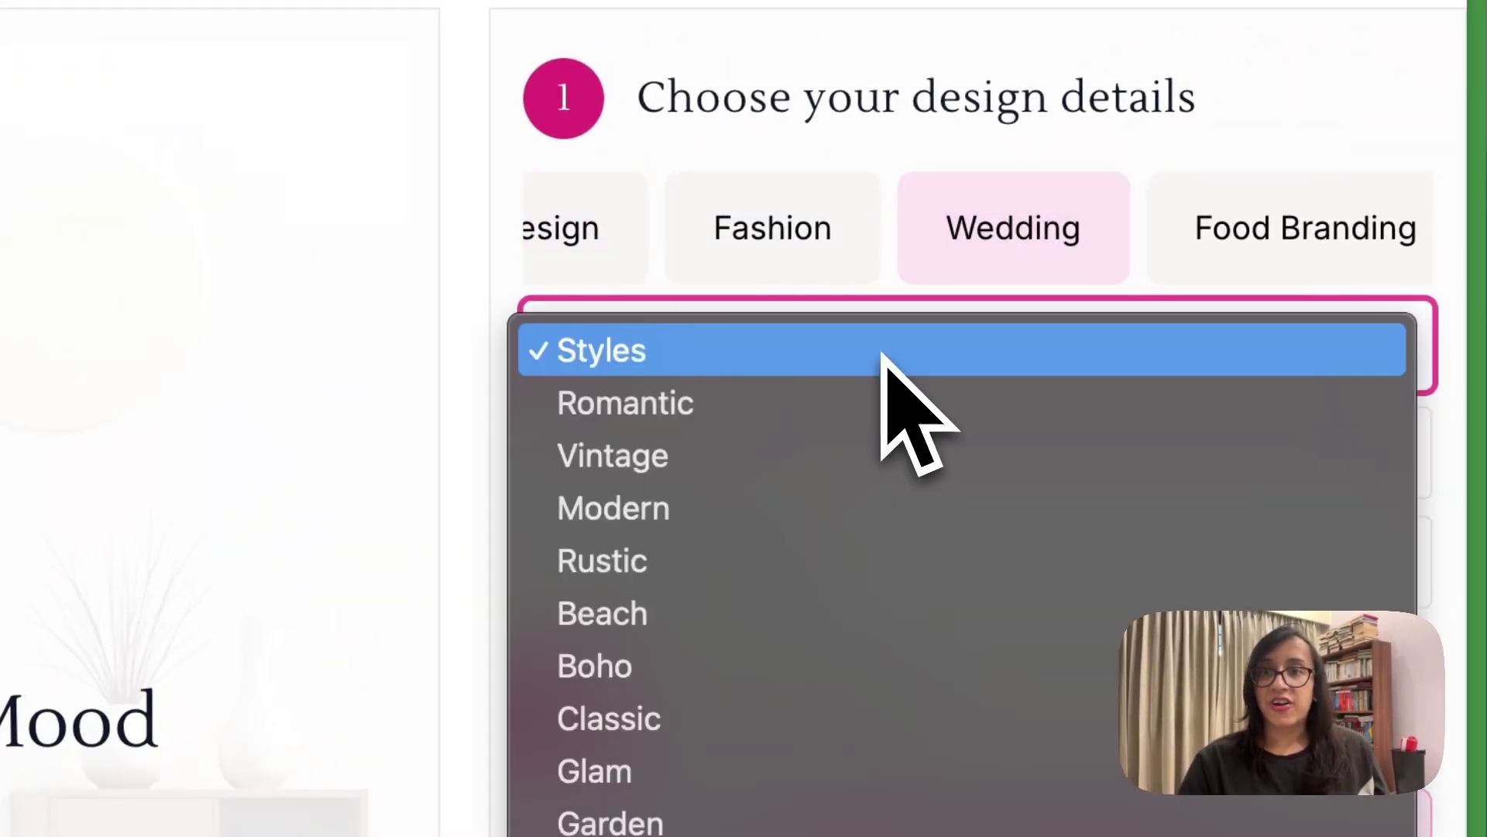
click(672, 725)
click(724, 465)
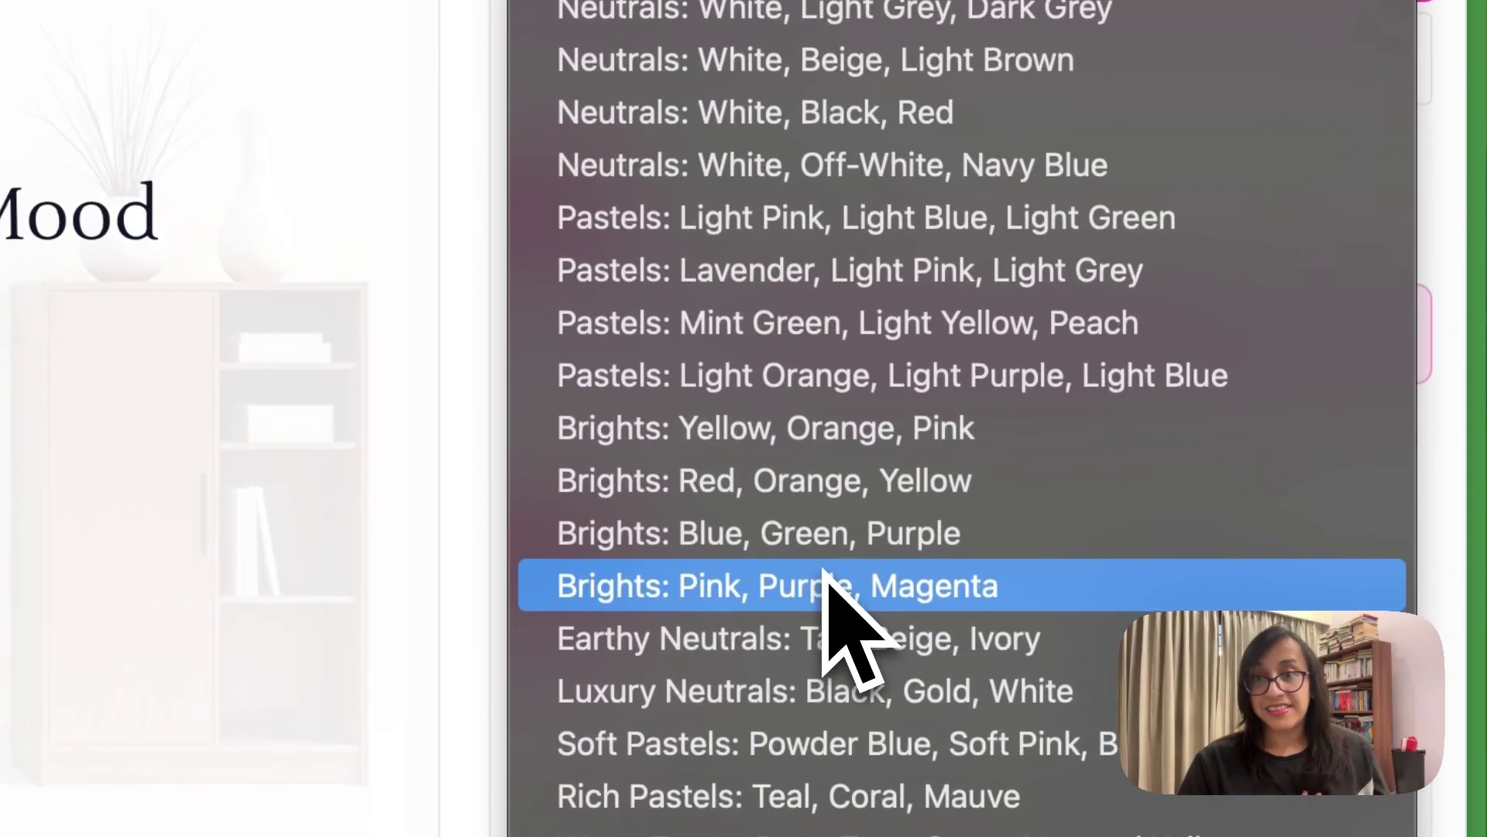
click(797, 488)
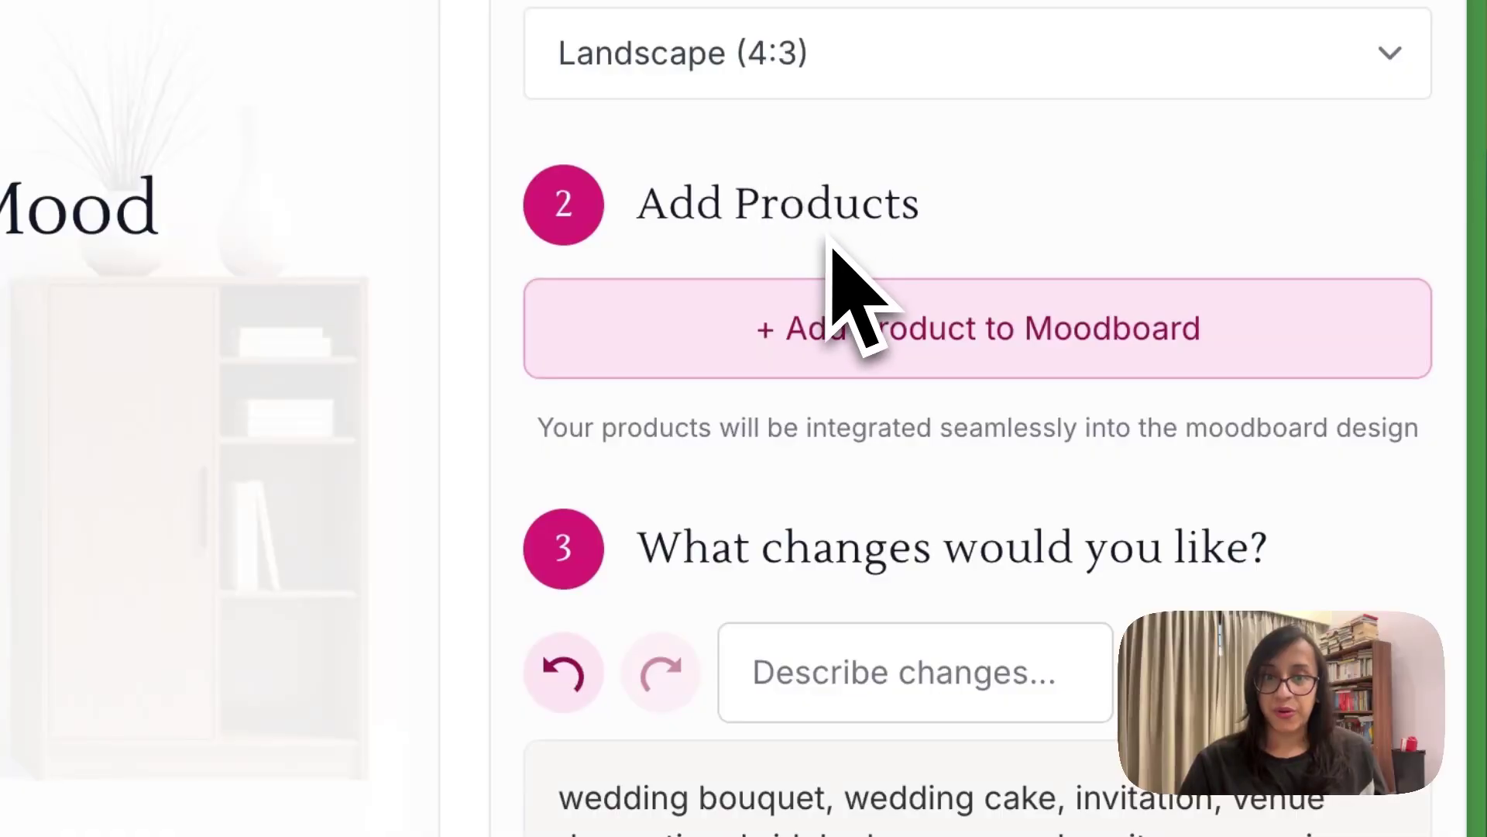
- Generate the four Classic wedding boards, confirming Classic remains the selected style
scroll(829, 252, down, 1)
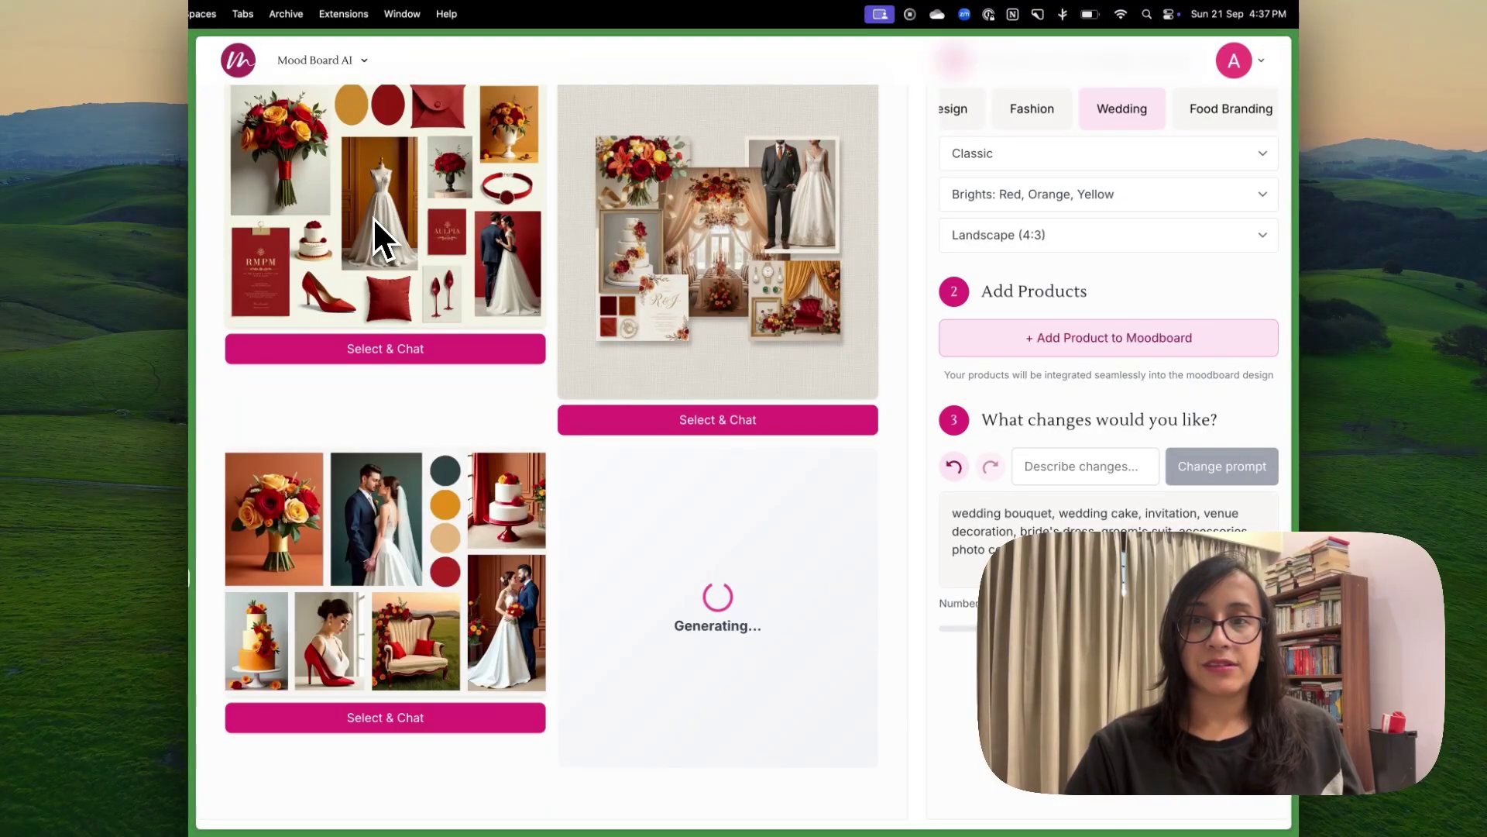
click(1038, 153)
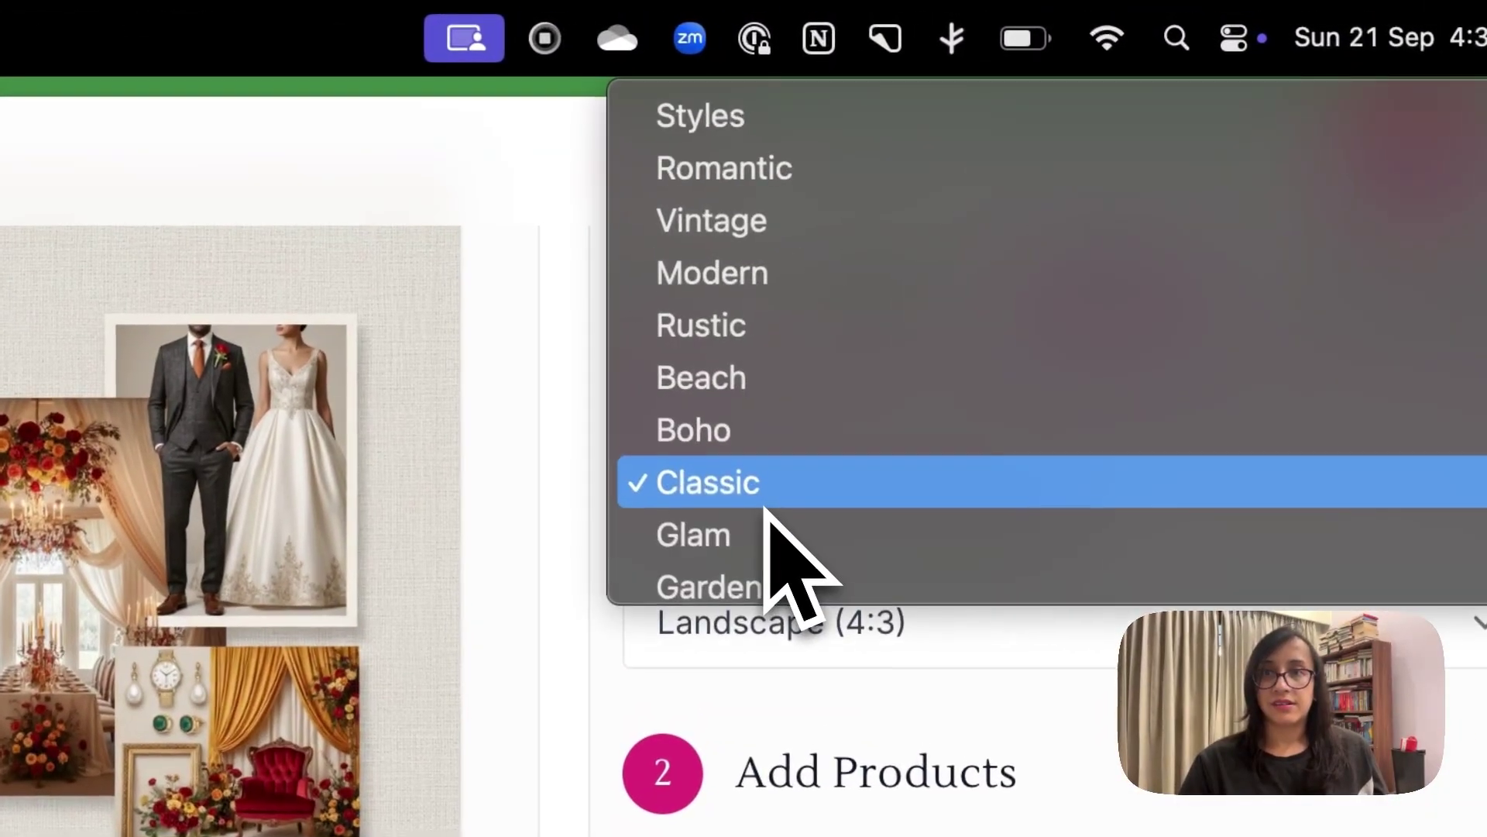
click(767, 504)
scroll(531, 332, up, 2)
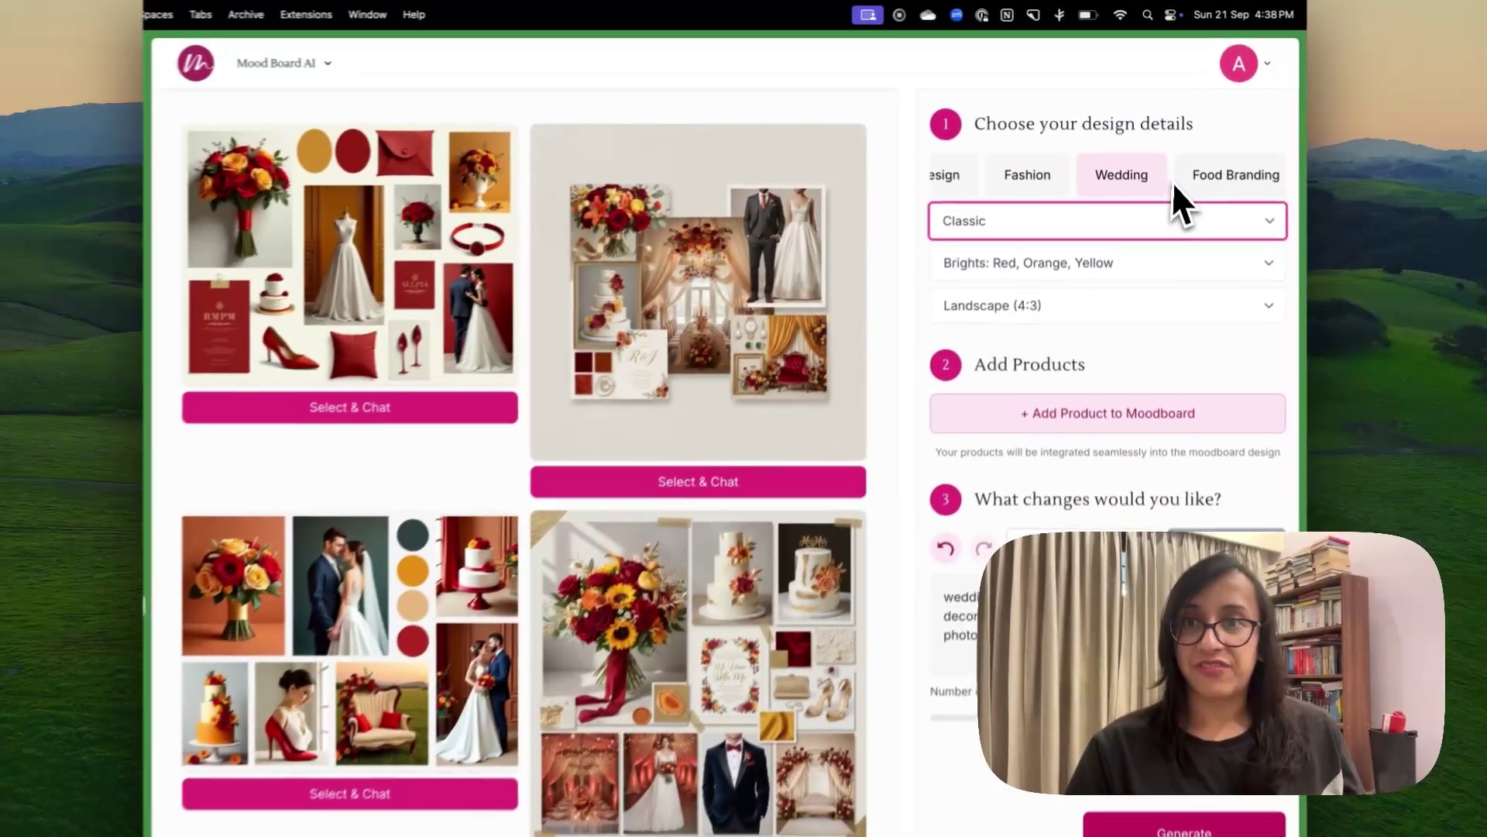
scroll(1295, 453, right, 3)
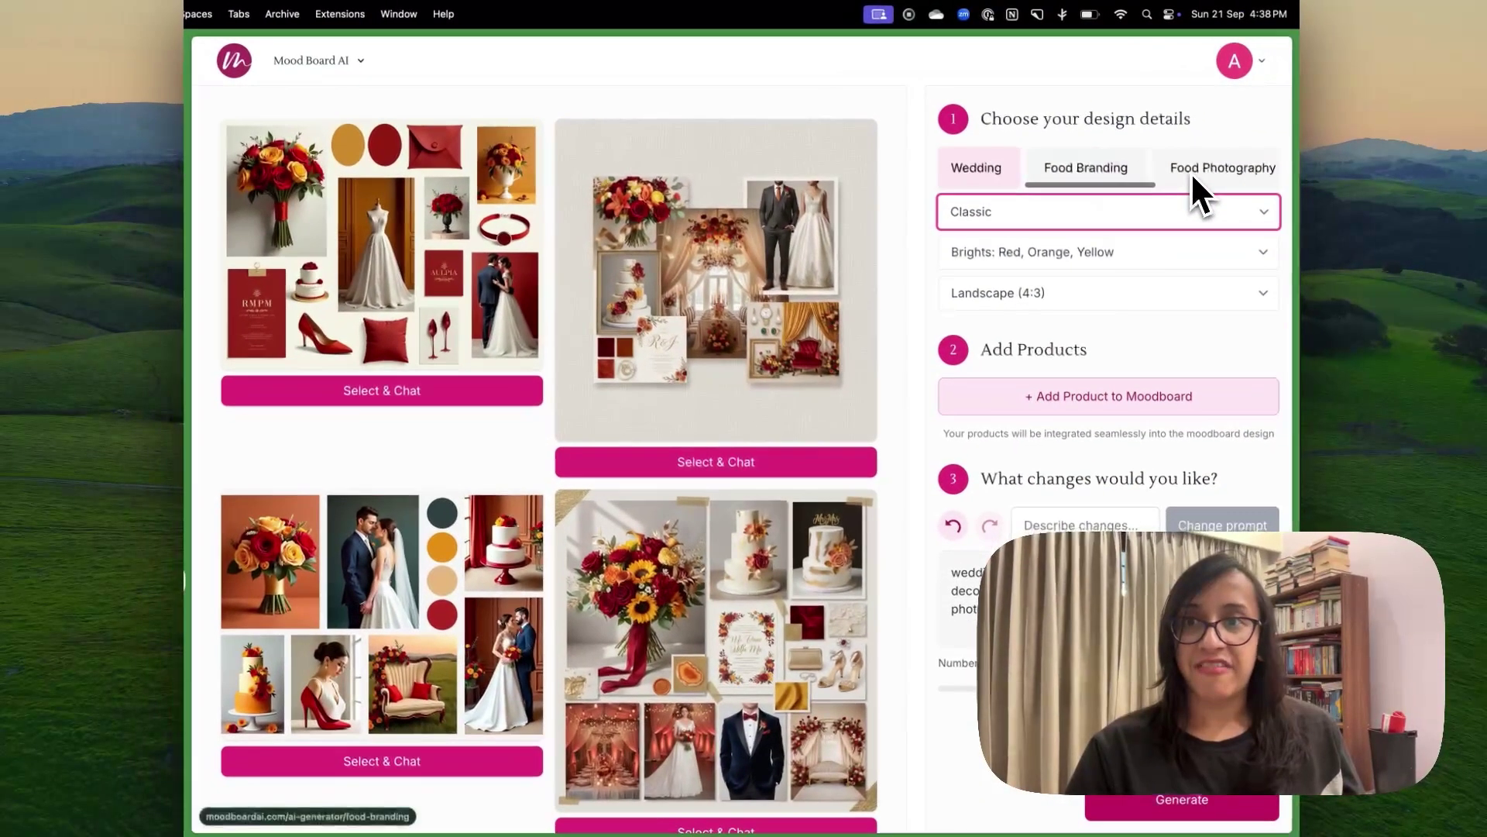
- Switch to Fashion with Glam style and the Cool Tones: Slate Blue, Grey, Teal palette
scroll(1191, 170, right, 2)
scroll(1191, 170, left, 5)
click(1113, 172)
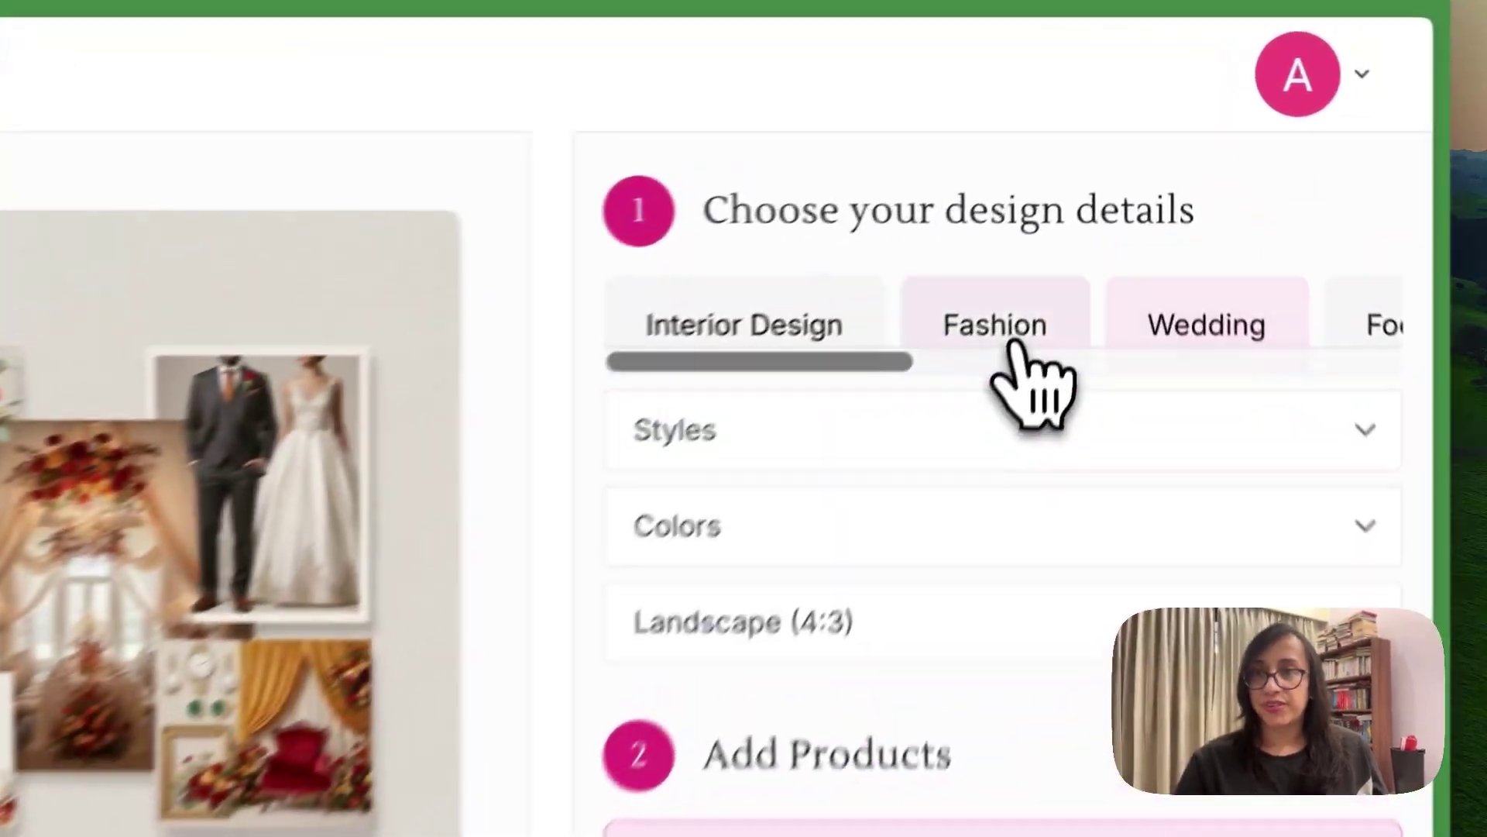
click(868, 445)
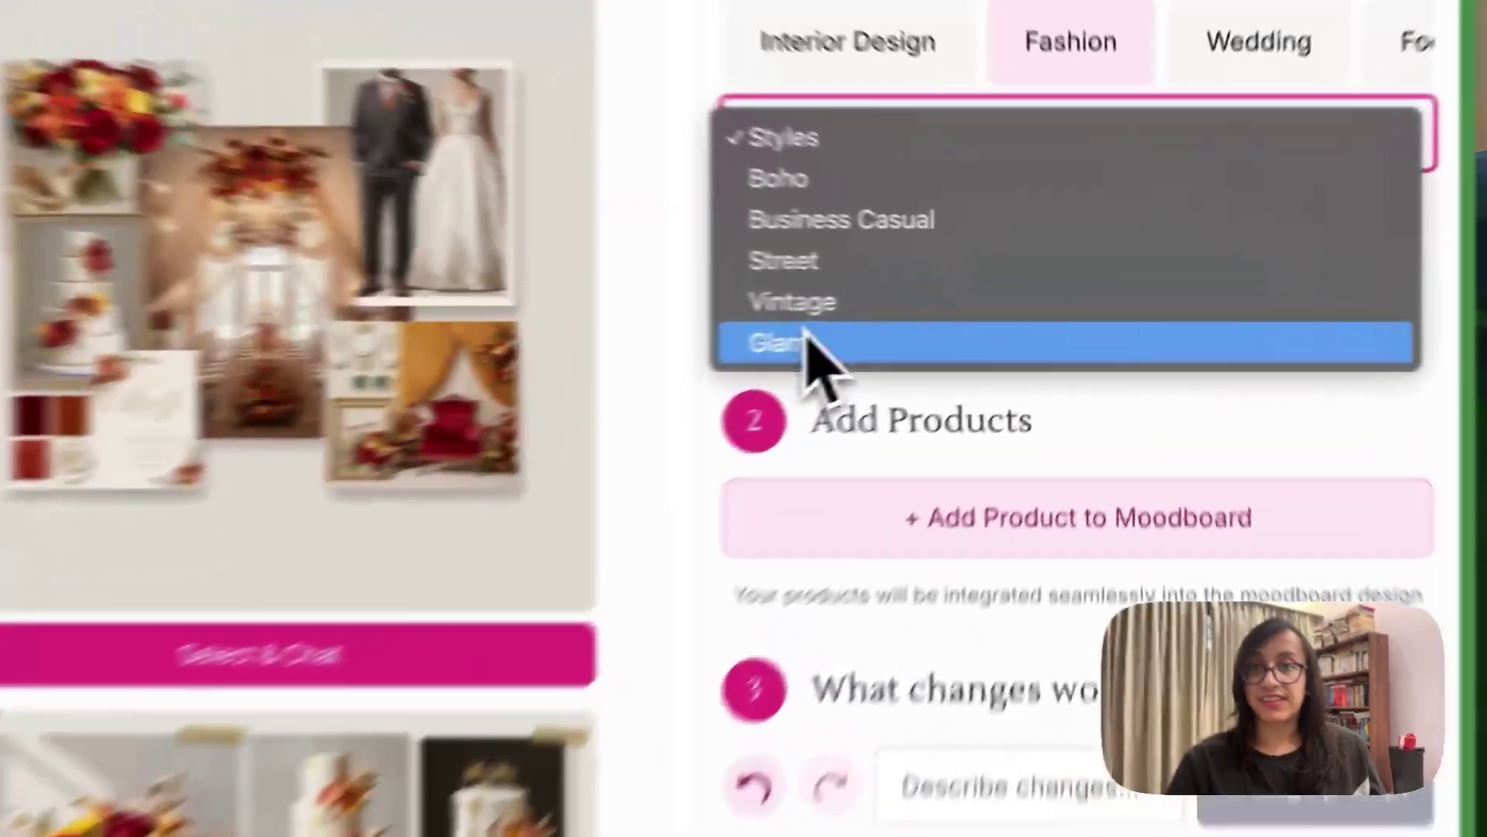
click(977, 311)
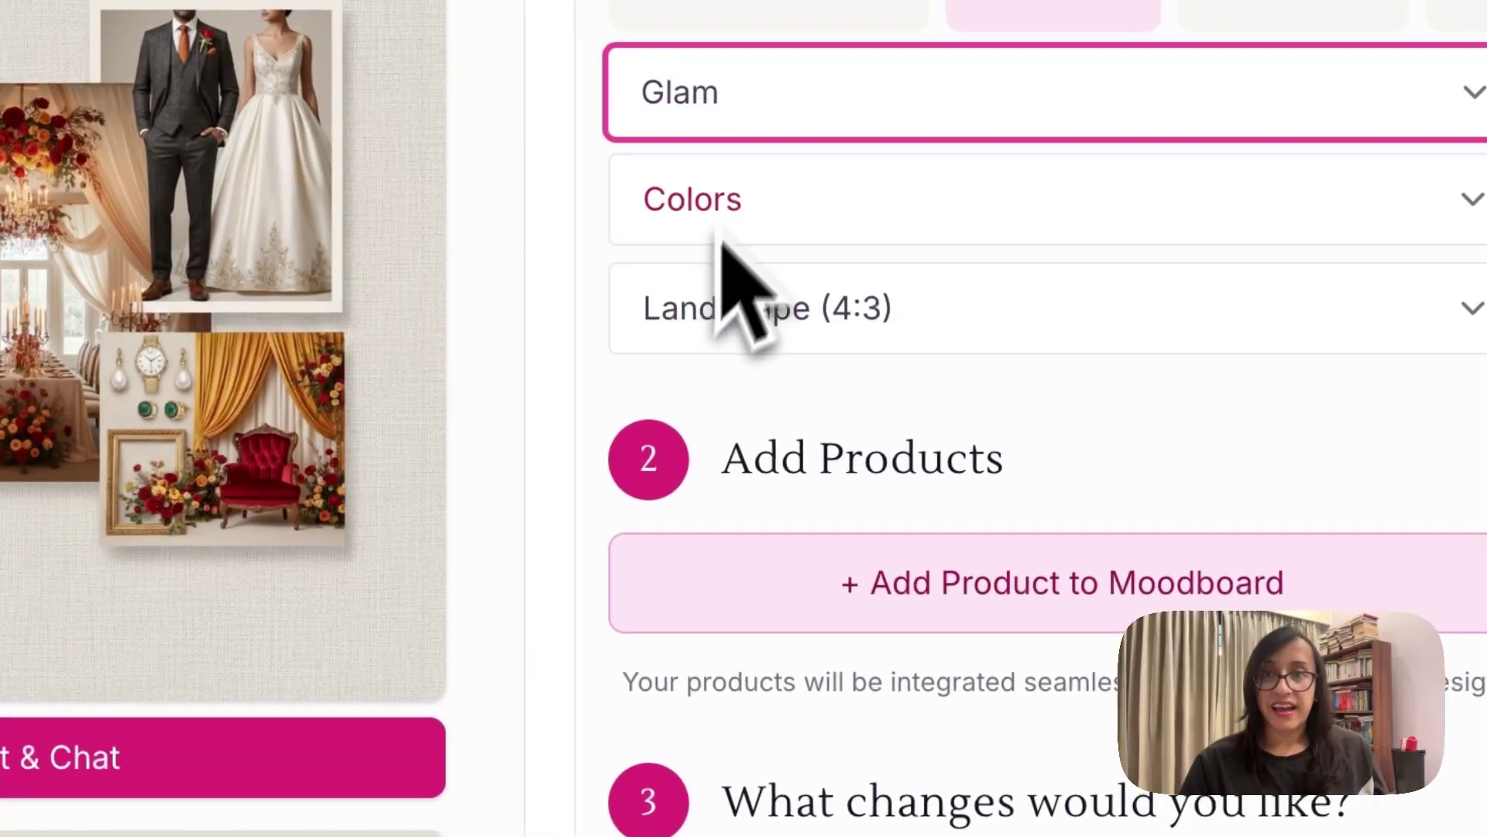
click(723, 232)
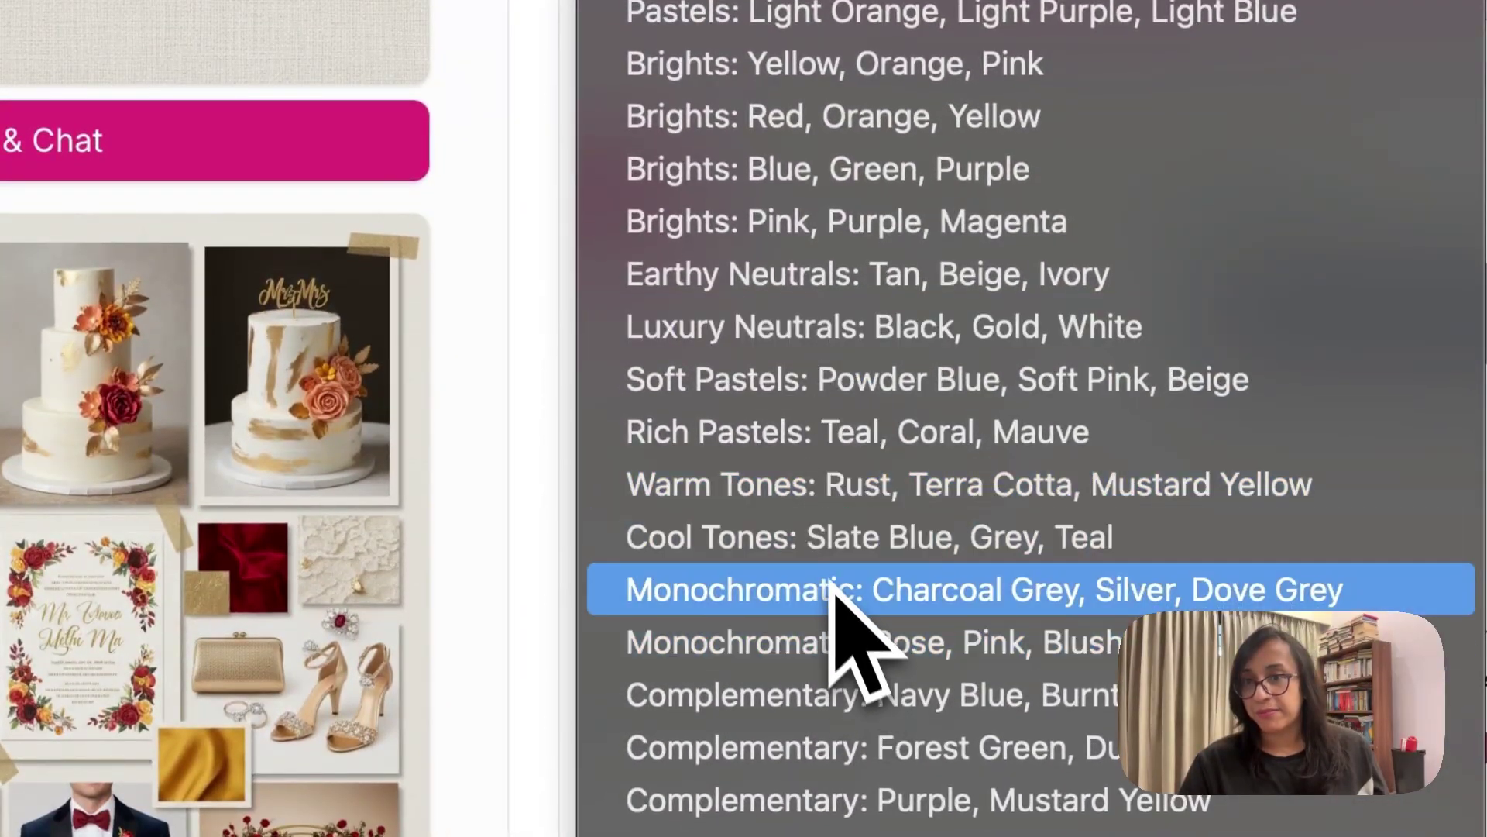
click(823, 552)
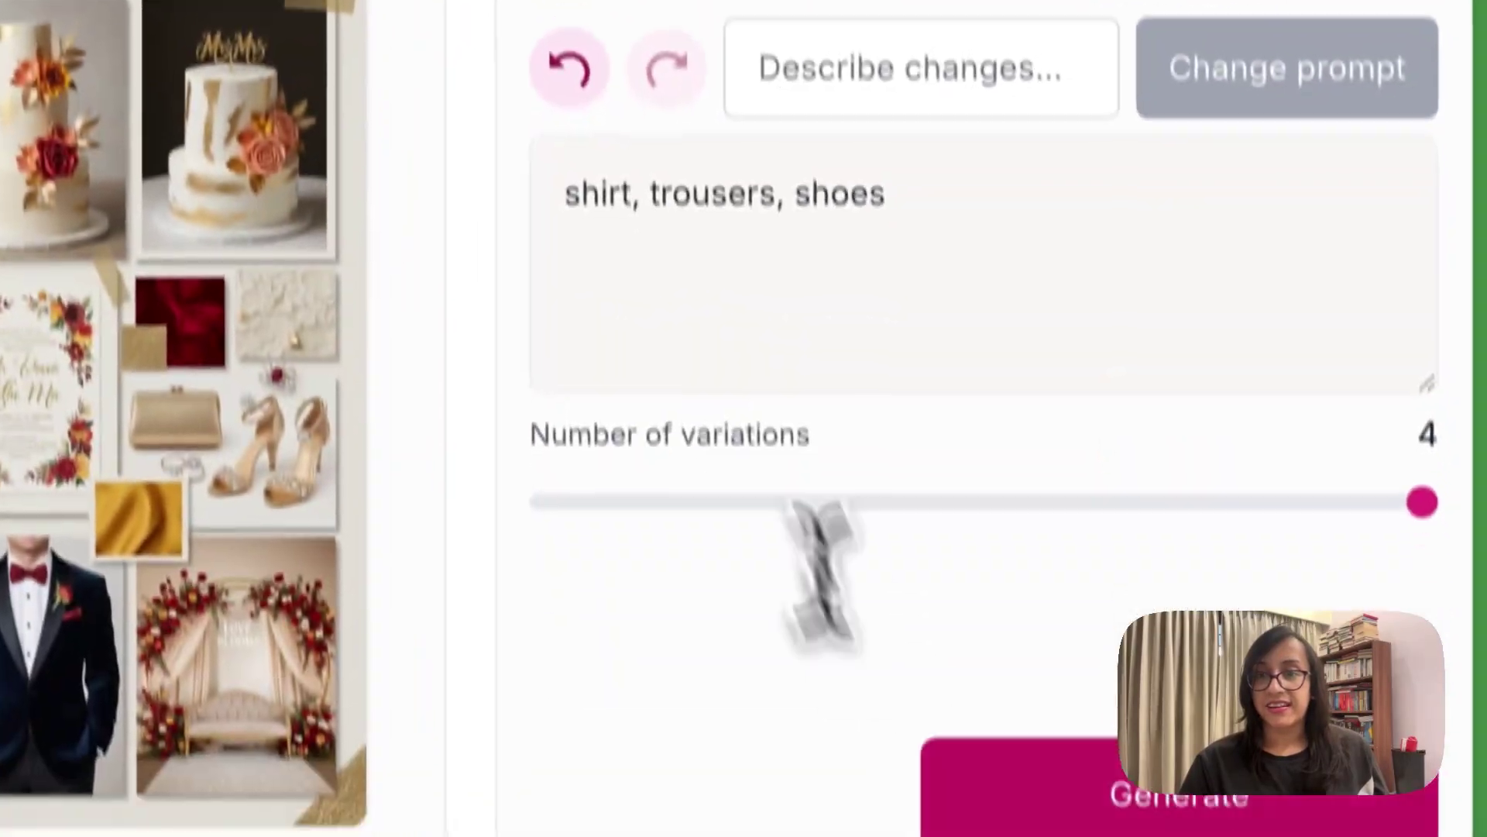
- Replace the prompt with 'Skirts, crop tops, heels' and generate the boards
drag(564, 194, 1013, 179)
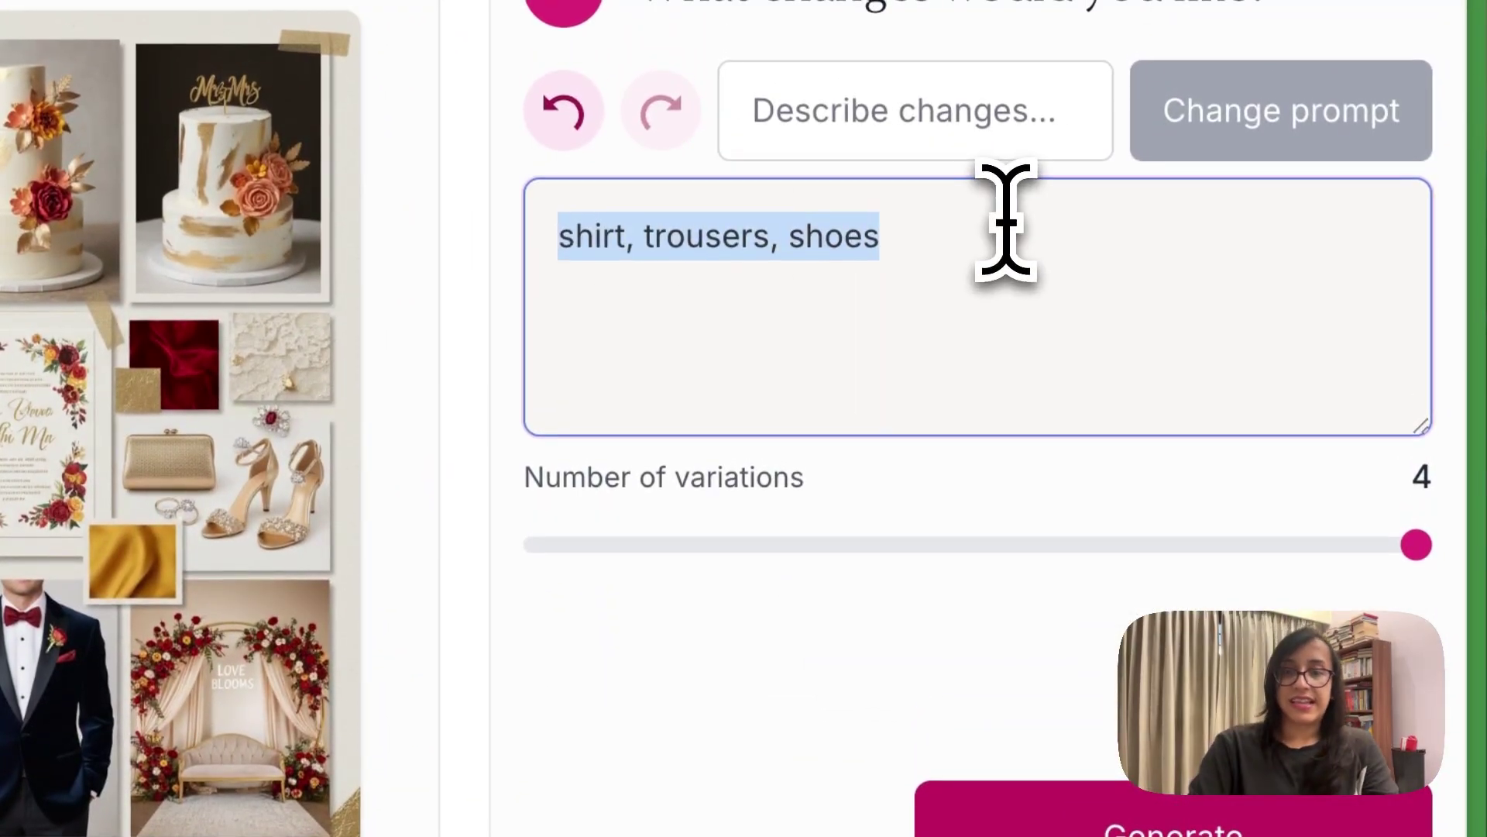
text(Skirts, crop t)
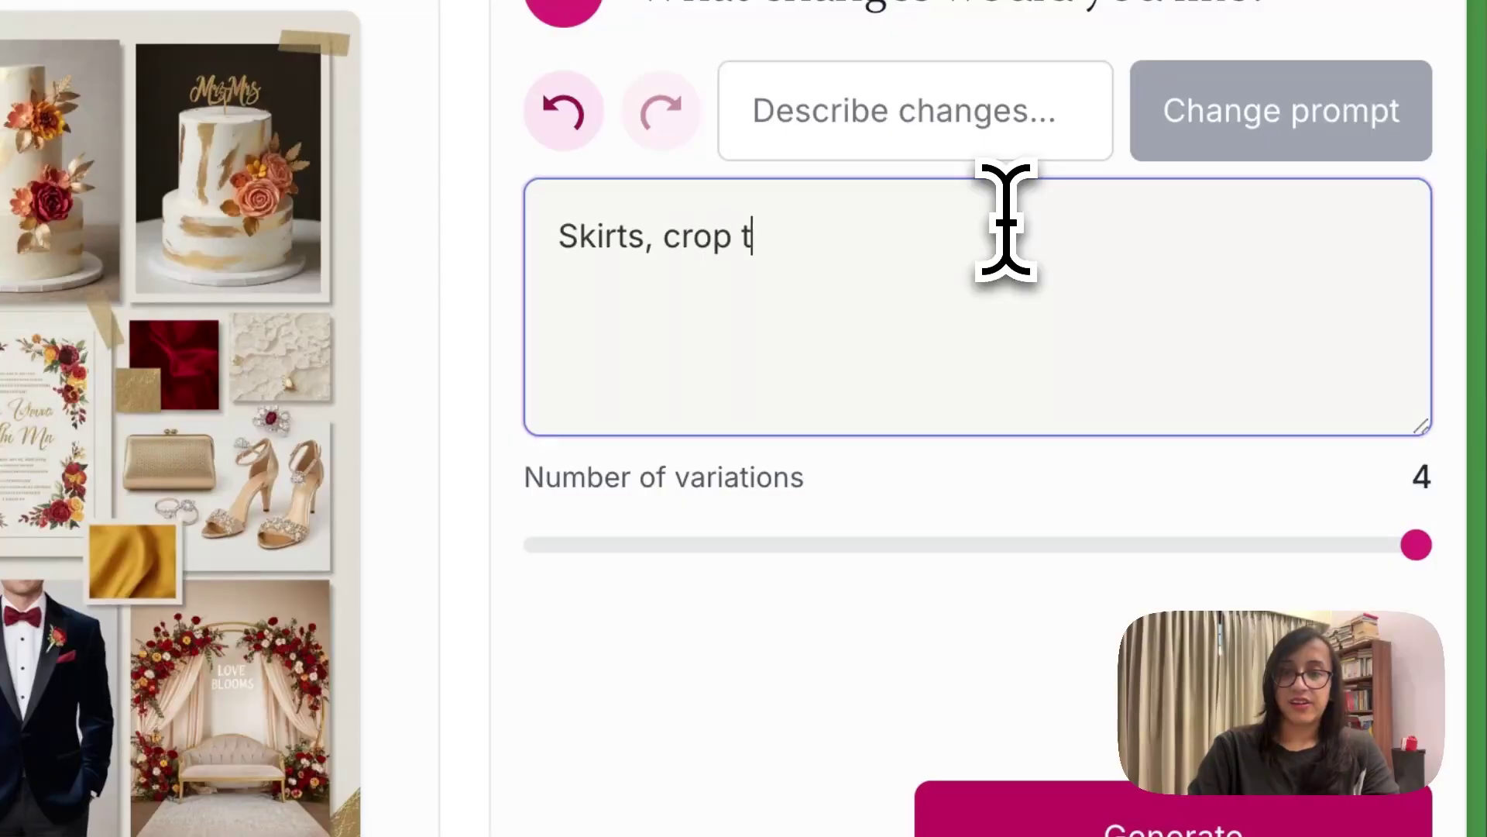
text(ops, heels)
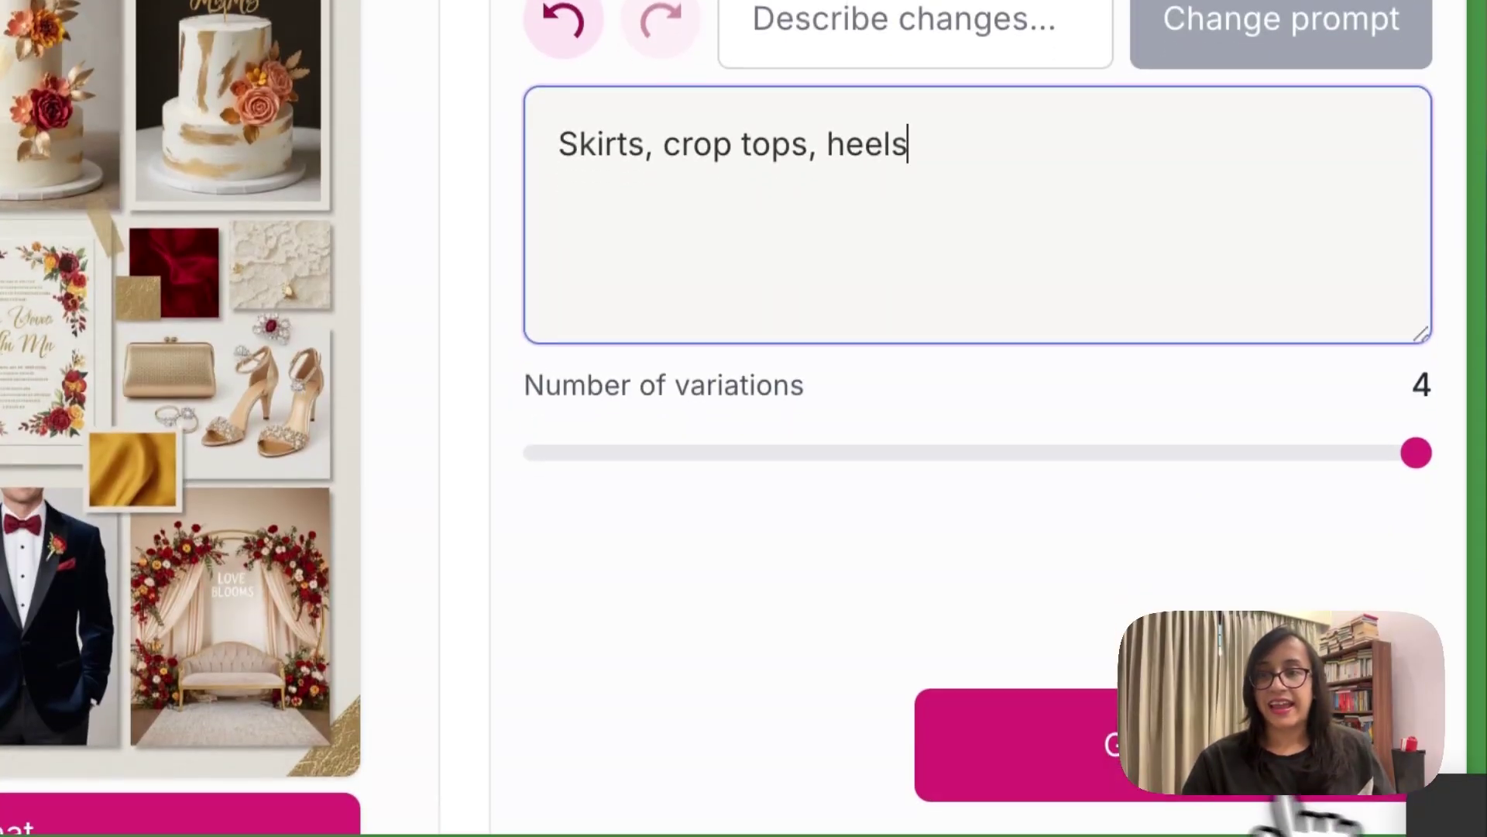
click(1283, 802)
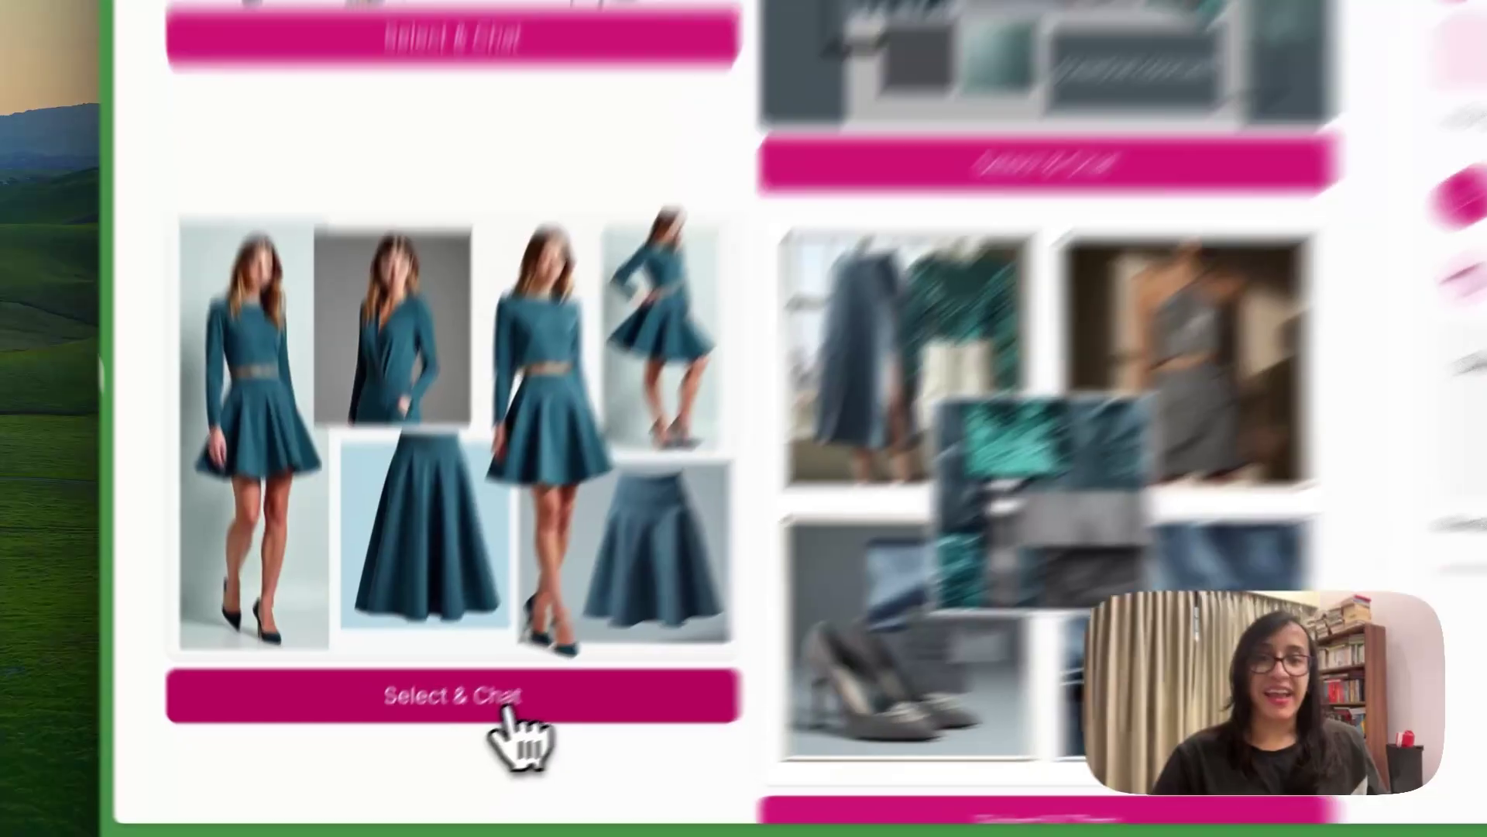
- Start Select & Chat on the lower-left teal fashion board
click(417, 763)
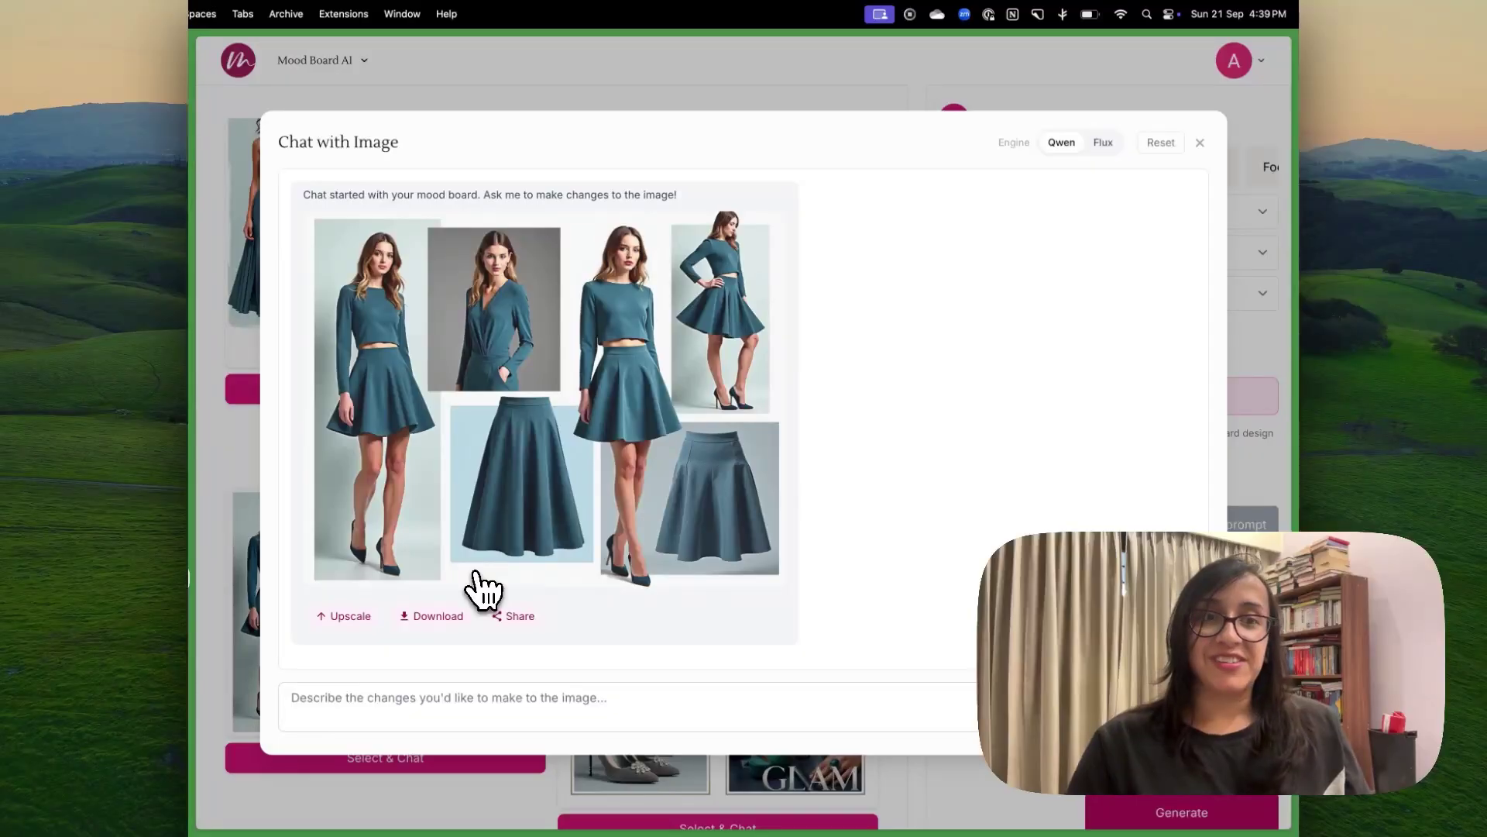
- Bring up the Canva slide pairing the 'Before' bedroom photo with its redesign
key(ctrl+Tab)
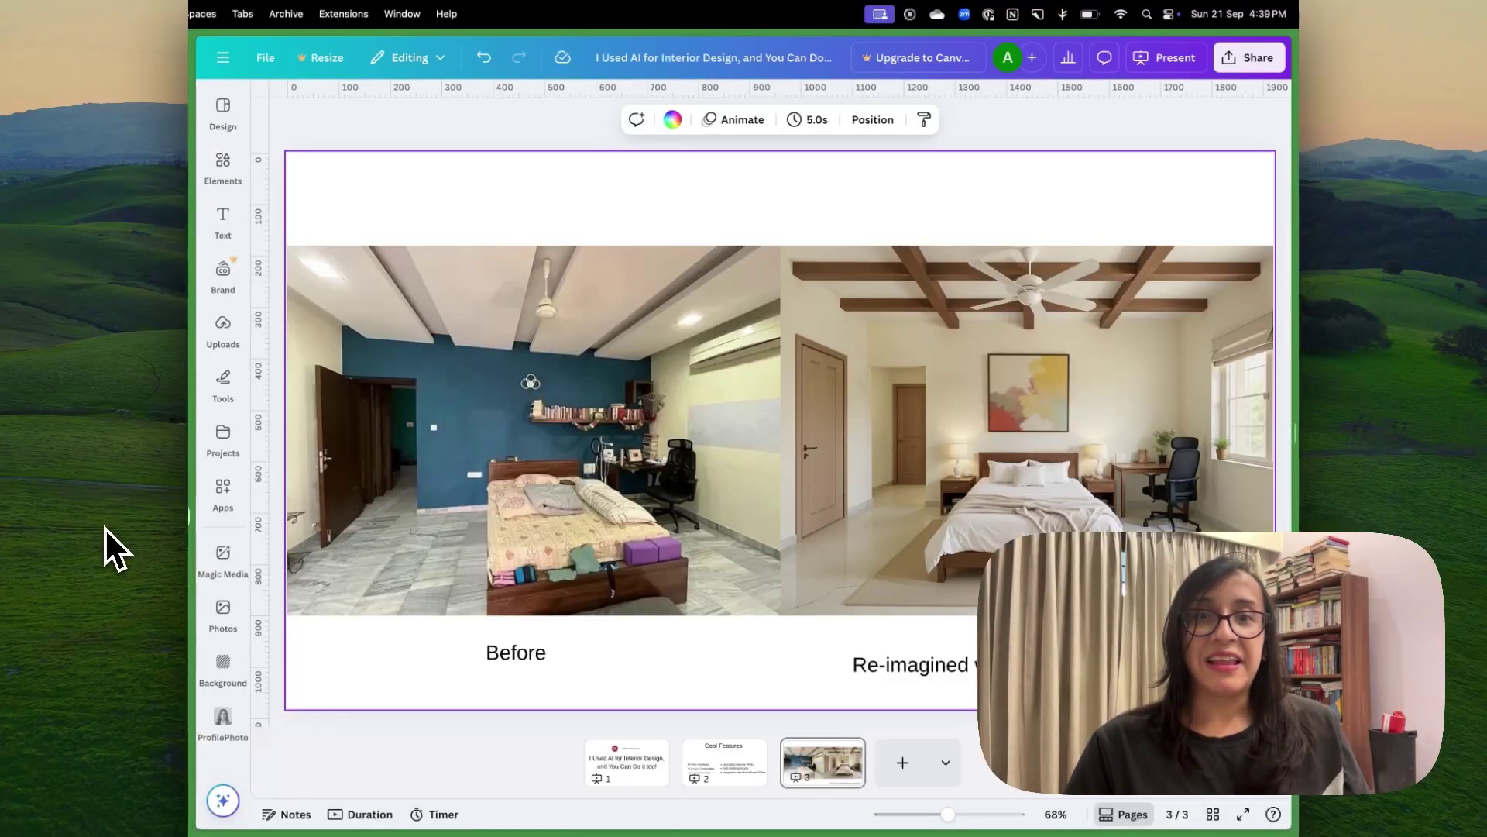